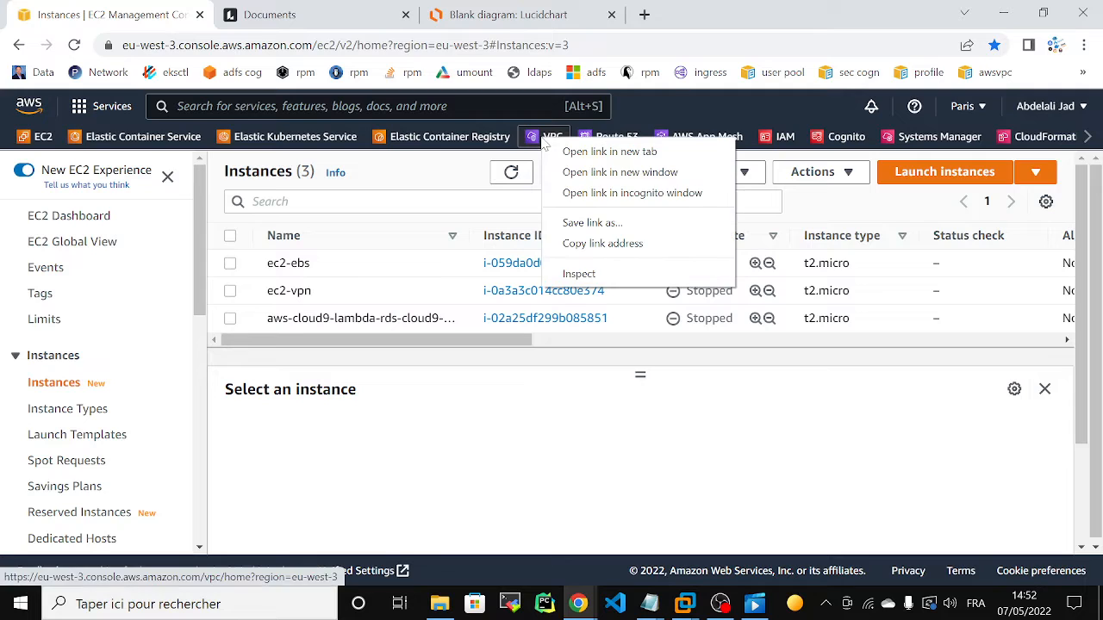
# Step: Open the VPC console in a new browser tab and list the DHCP option sets
pyautogui.click(570, 153)
pyautogui.click(284, 11)
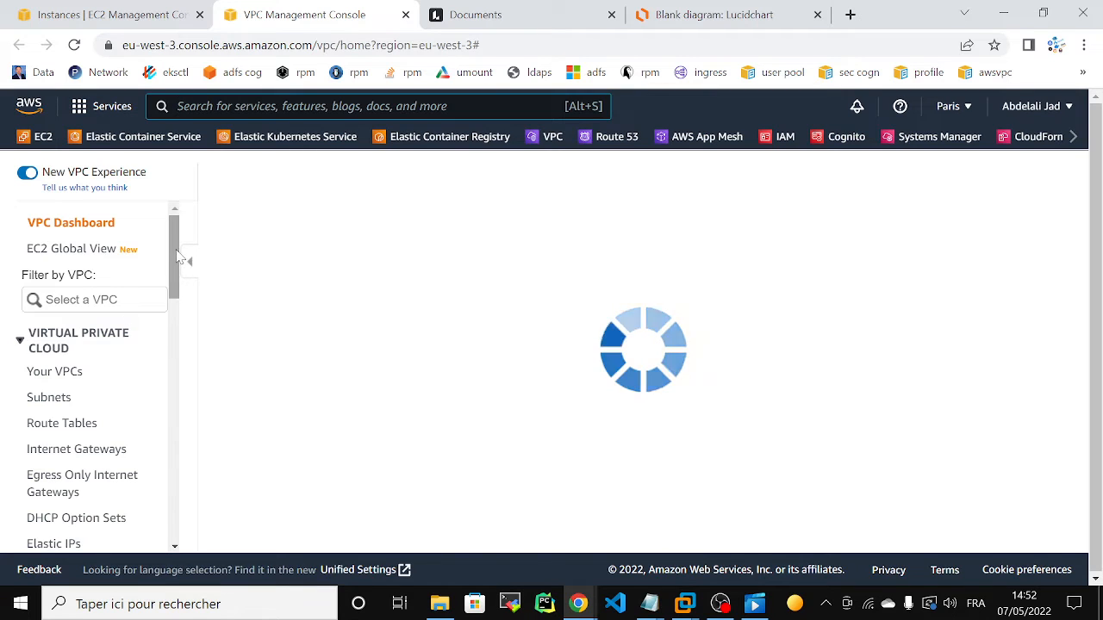
pyautogui.scroll(-3, 106, 383)
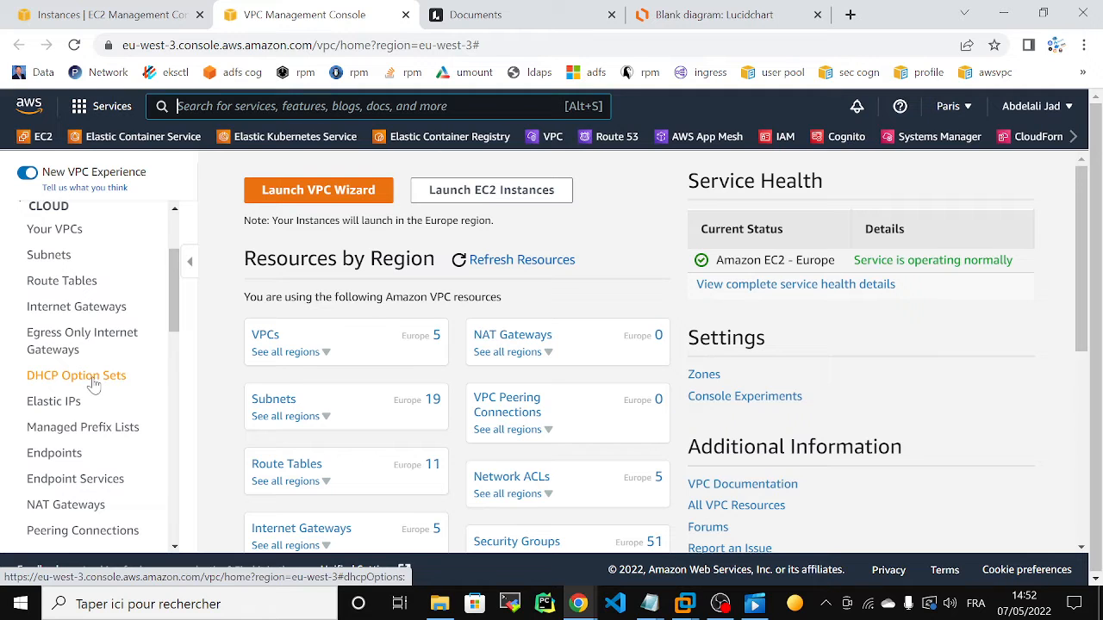
pyautogui.click(96, 387)
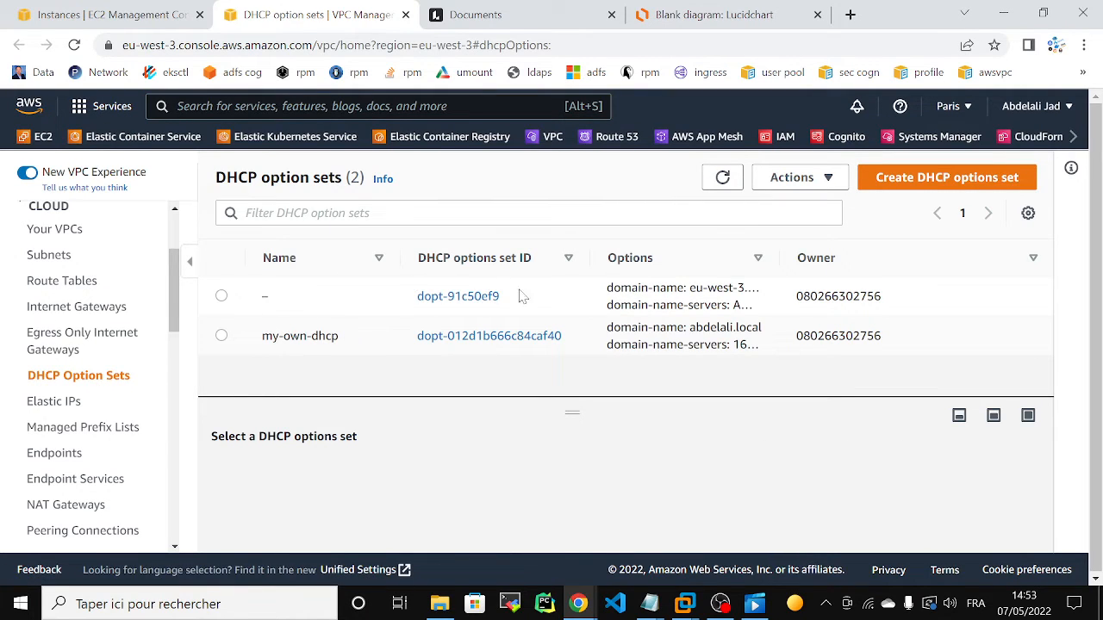
# Step: Open the details of the unnamed DHCP options set and examine its domain name and domain name servers
pyautogui.moveTo(342, 277)
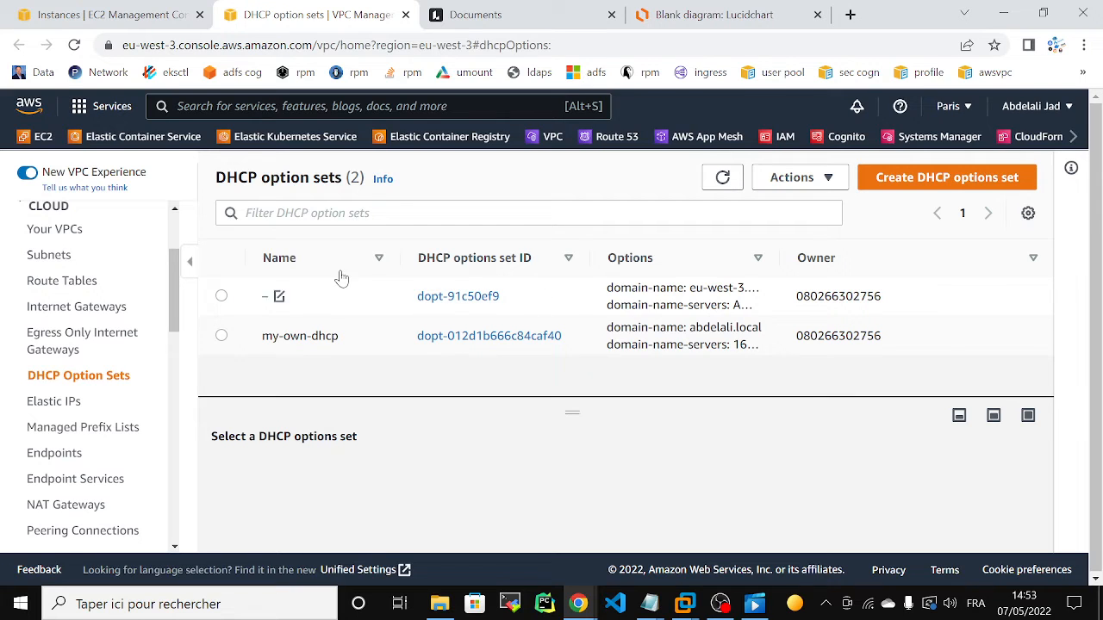
pyautogui.click(436, 298)
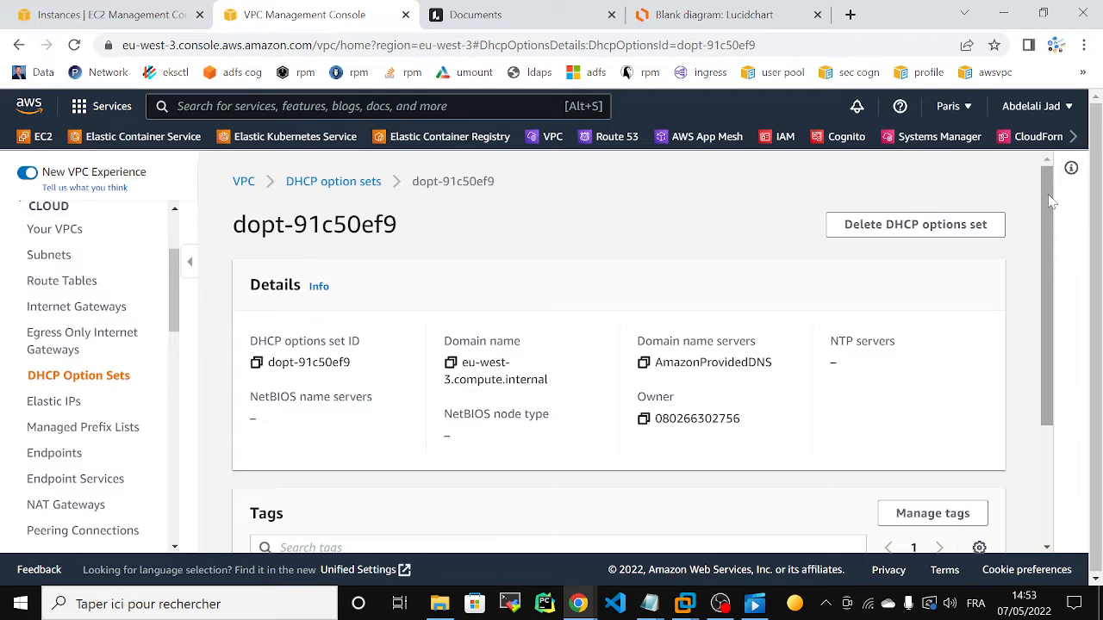
pyautogui.moveTo(1049, 196)
pyautogui.mouseDown()
pyautogui.moveTo(1054, 280)
pyautogui.moveTo(1047, 198)
pyautogui.mouseUp()
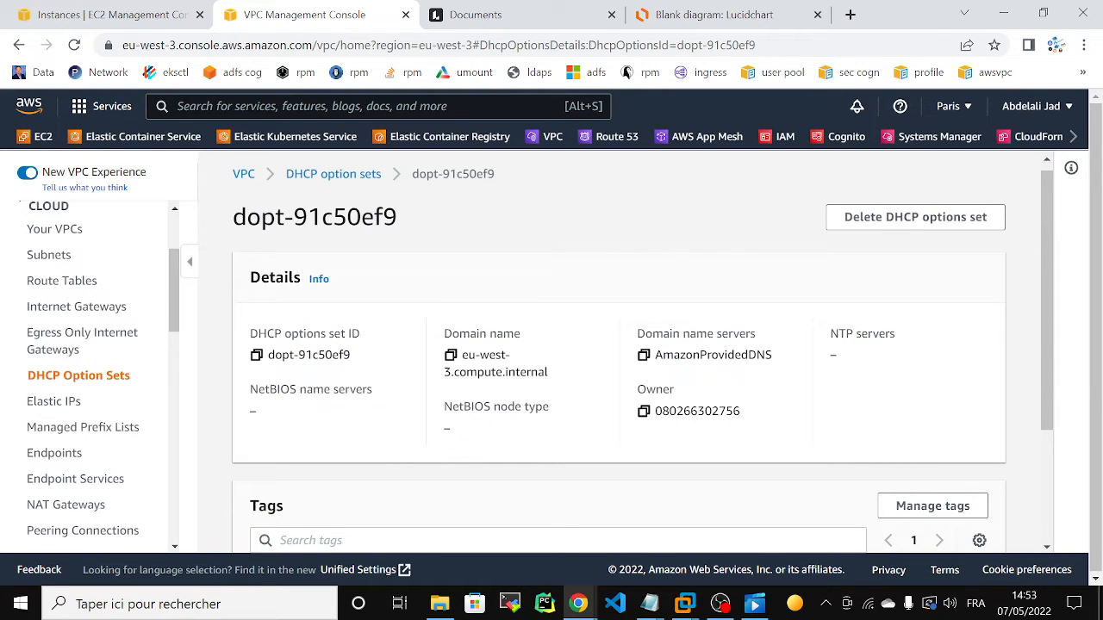
pyautogui.moveTo(437, 338); pyautogui.dragTo(533, 347)
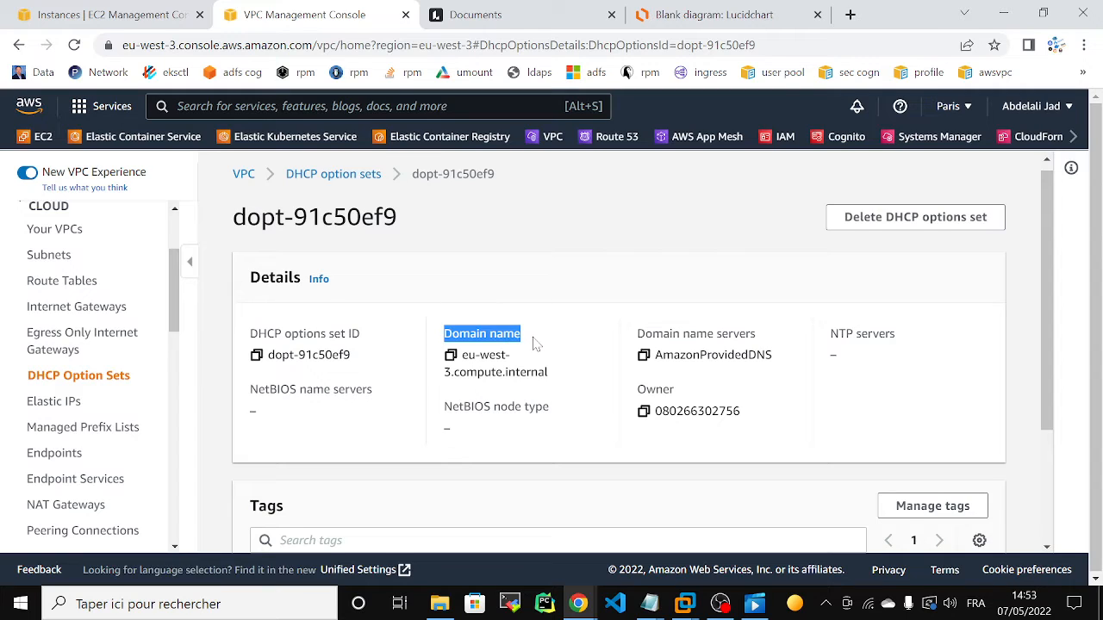
pyautogui.click(533, 344)
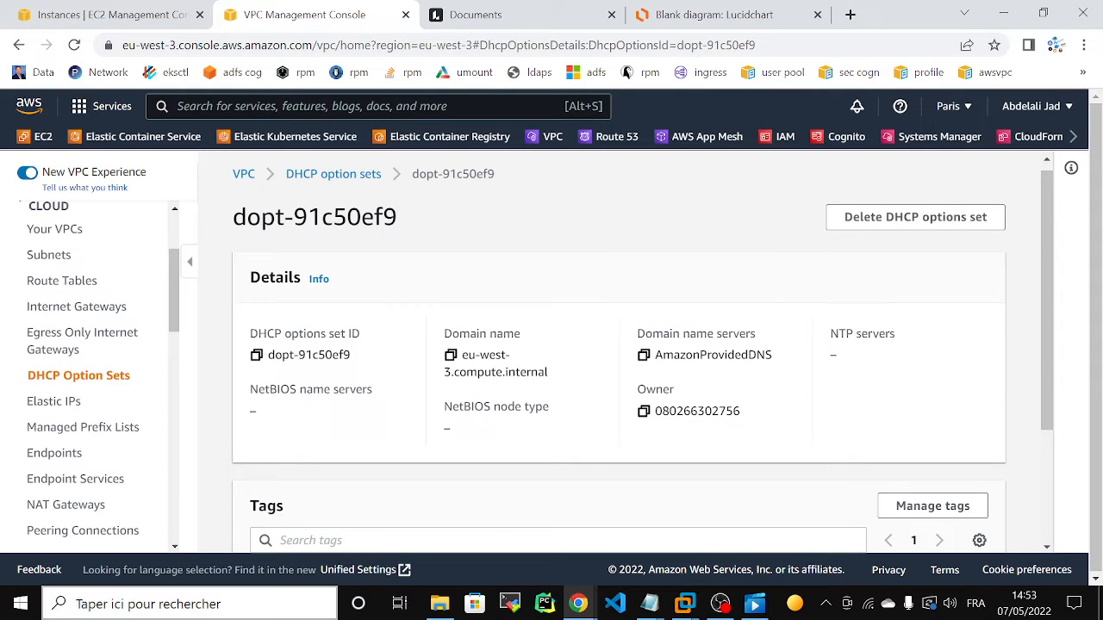
# Step: Switch to Notepad++ and create a new document with two blank lines at the start
pyautogui.click(284, 605)
pyautogui.write('no')
pyautogui.press('Escape')
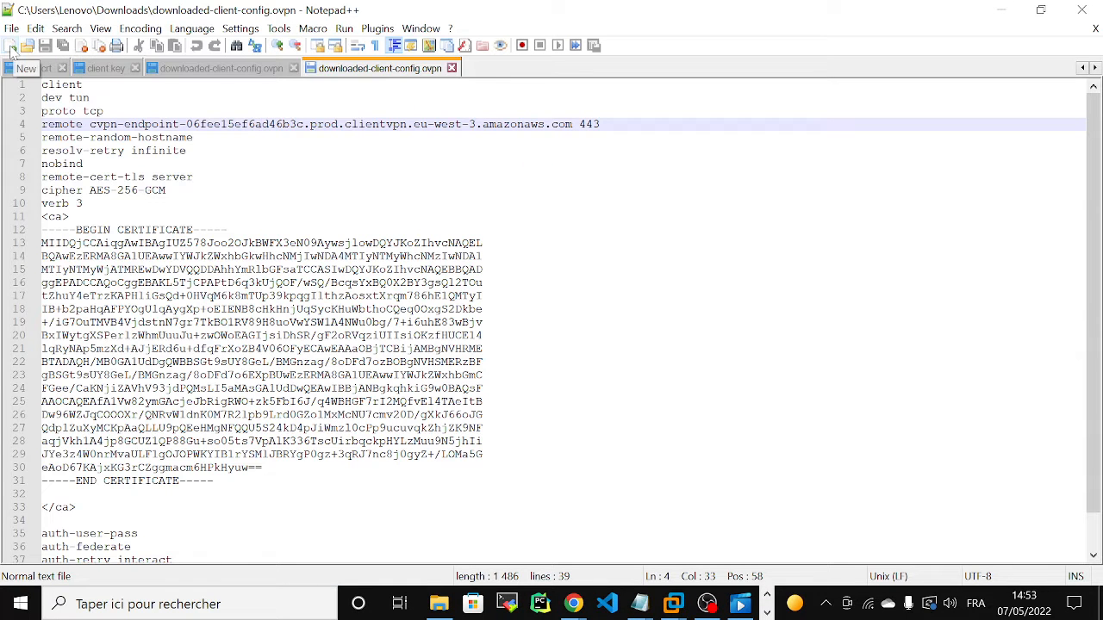
pyautogui.click(11, 47)
pyautogui.press('Return')
pyautogui.press('Return')
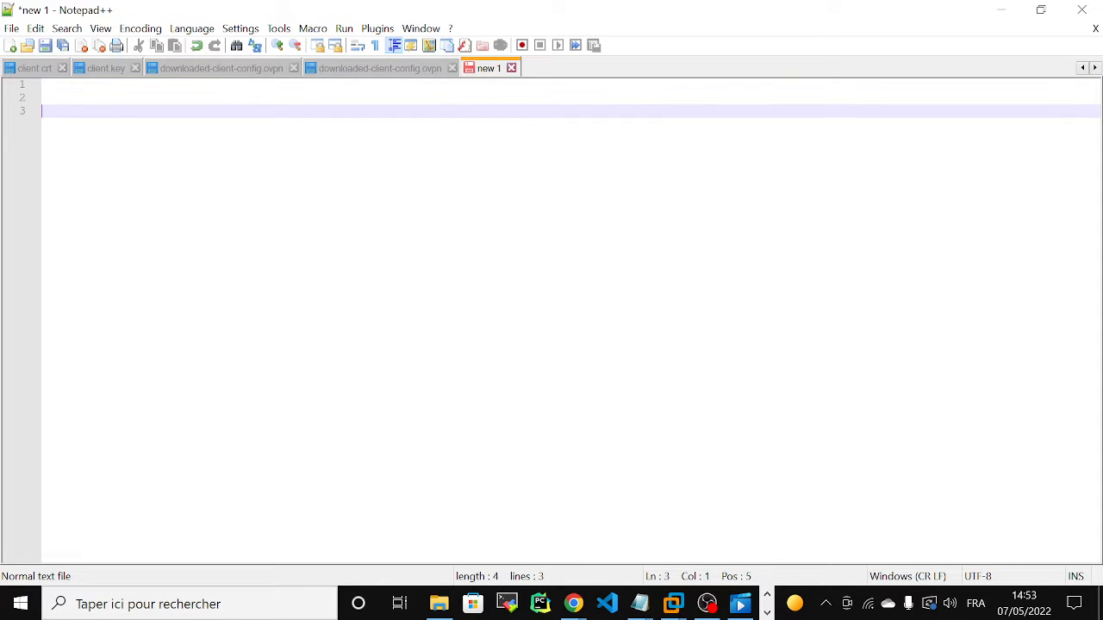
# Step: Write the file path /etc/resolv.conf on line 3 and leave blank lines beneath it
pyautogui.write('/etc/resolv')
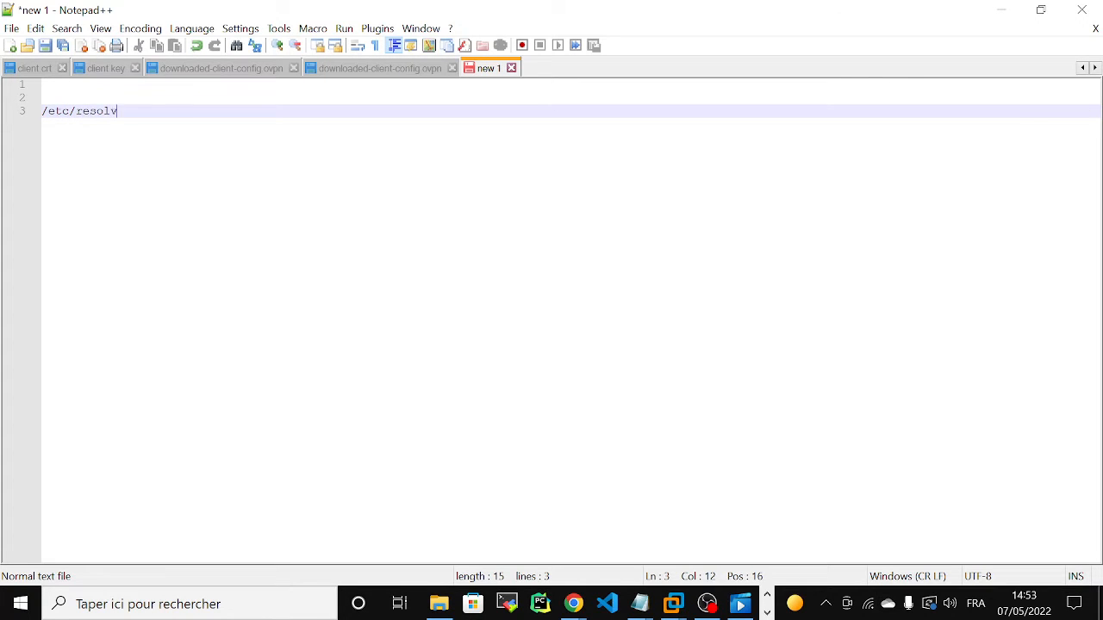
pyautogui.write('.conf')
pyautogui.press('Return')
pyautogui.press('Return')
pyautogui.press('Return')
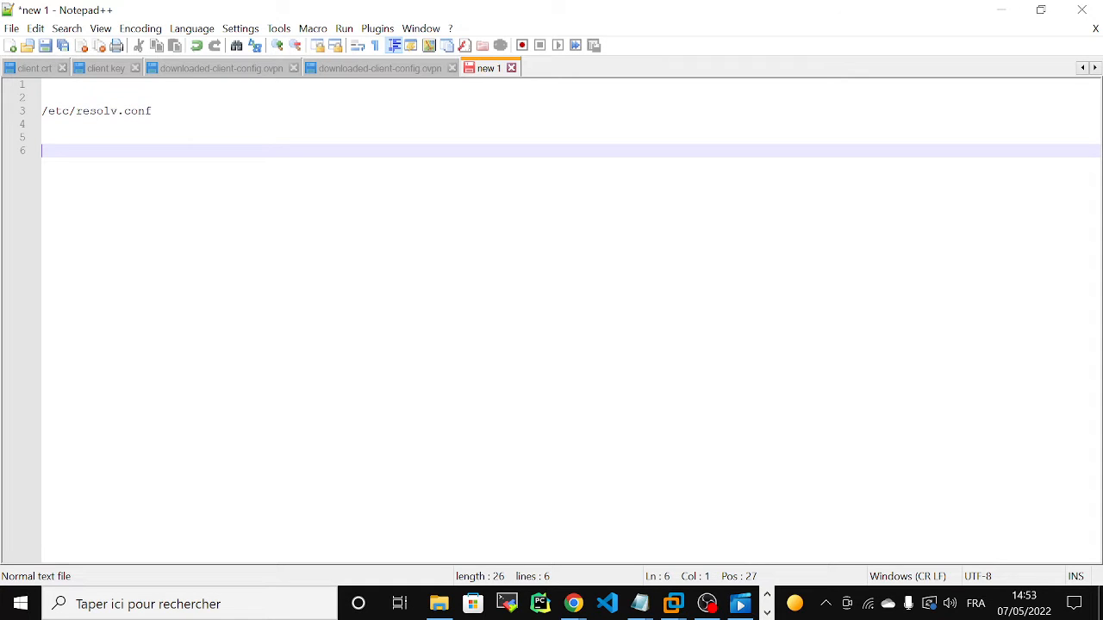
# Step: Add the line "search eu-west-3.compute.internal", copying the domain name from the DHCP options set details in the browser
pyautogui.write('search')
pyautogui.click(1002, 11)
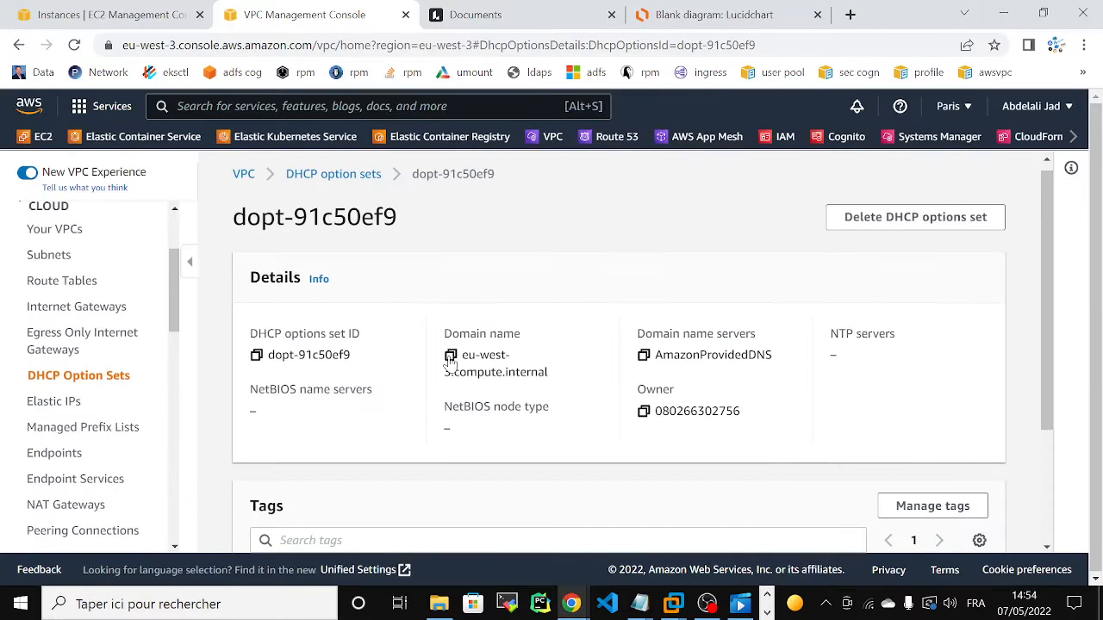
pyautogui.click(450, 358)
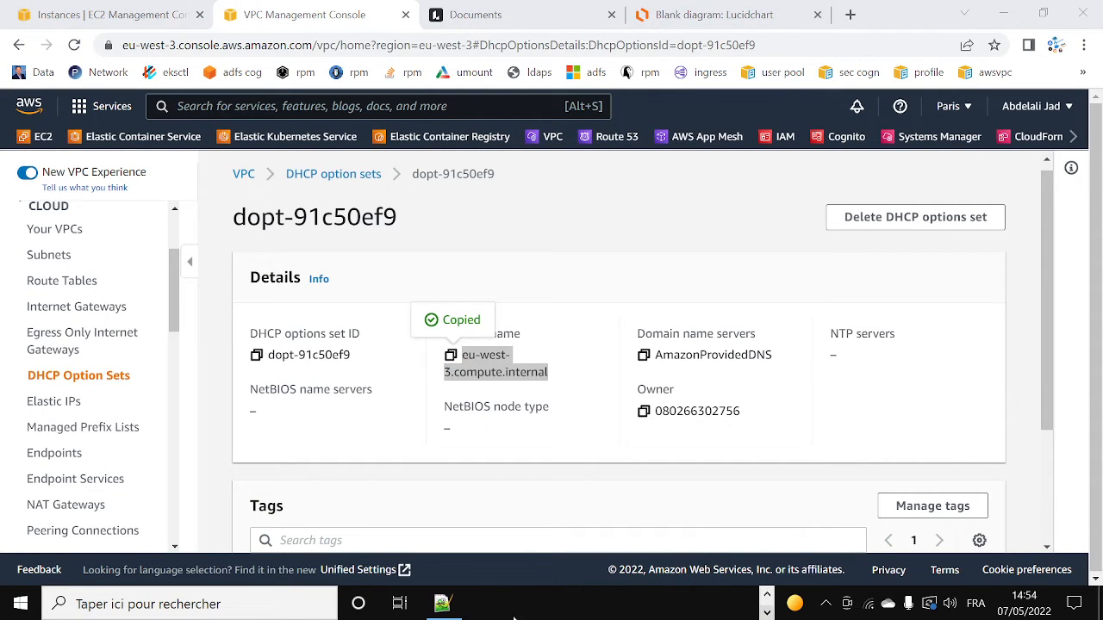
pyautogui.click(443, 603)
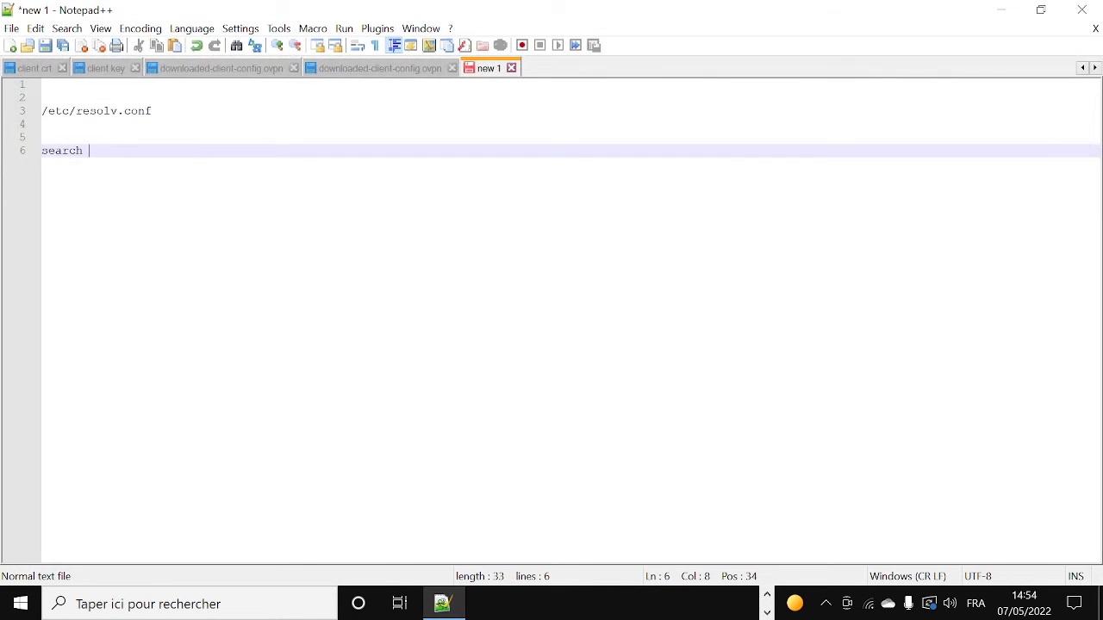
pyautogui.hotkey('ctrl', 'v')
pyautogui.press('Return')
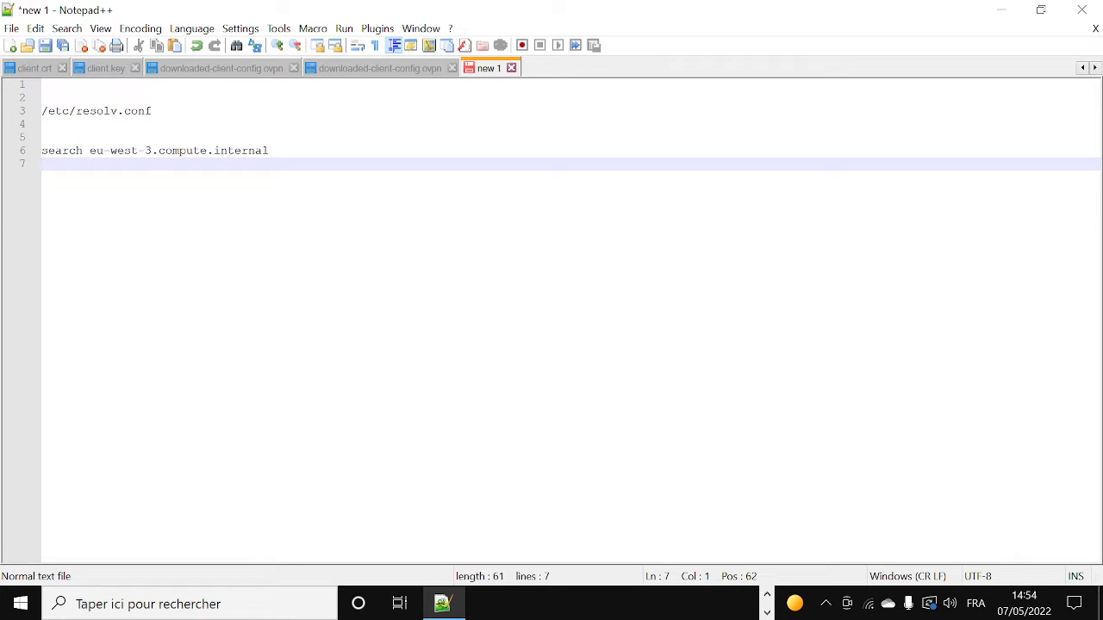
# Step: Start a nameserver entry below the search line, checking back with the DHCP options set in the browser
pyautogui.write('nameserver')
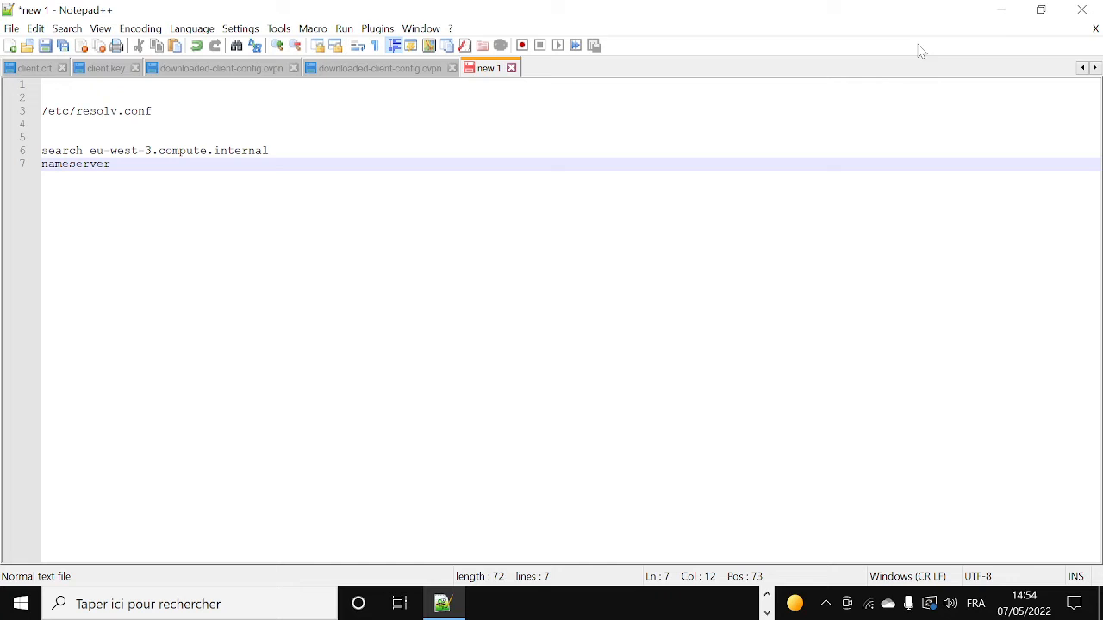
pyautogui.click(1000, 12)
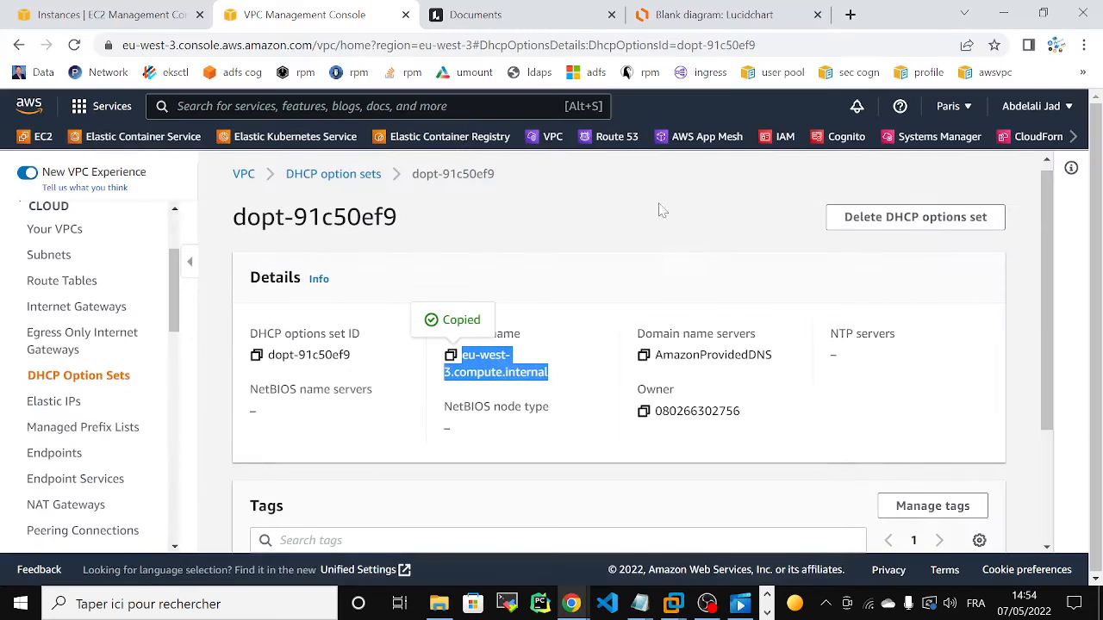
pyautogui.click(767, 612)
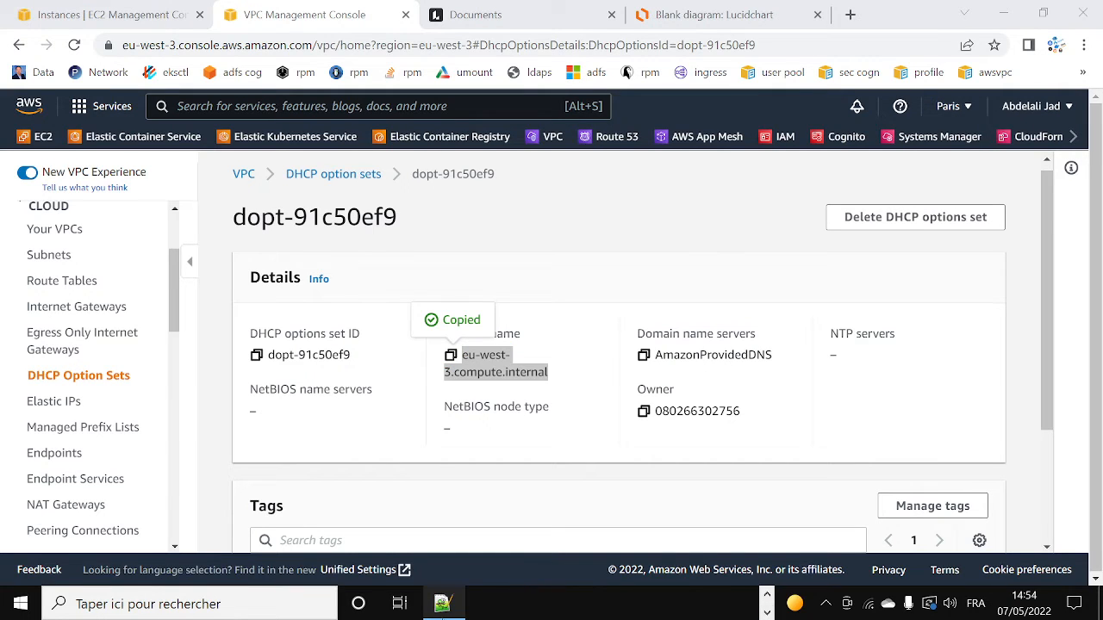
pyautogui.click(442, 603)
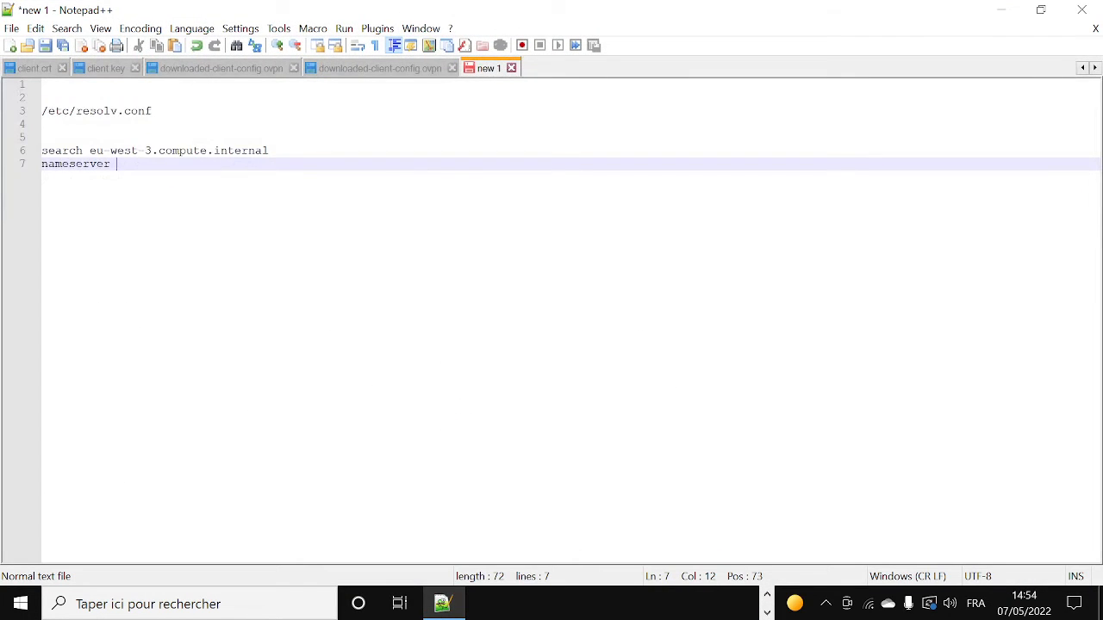
# Step: Write the network range 16.10.0.0/16 on the first line of the note
pyautogui.click(43, 84)
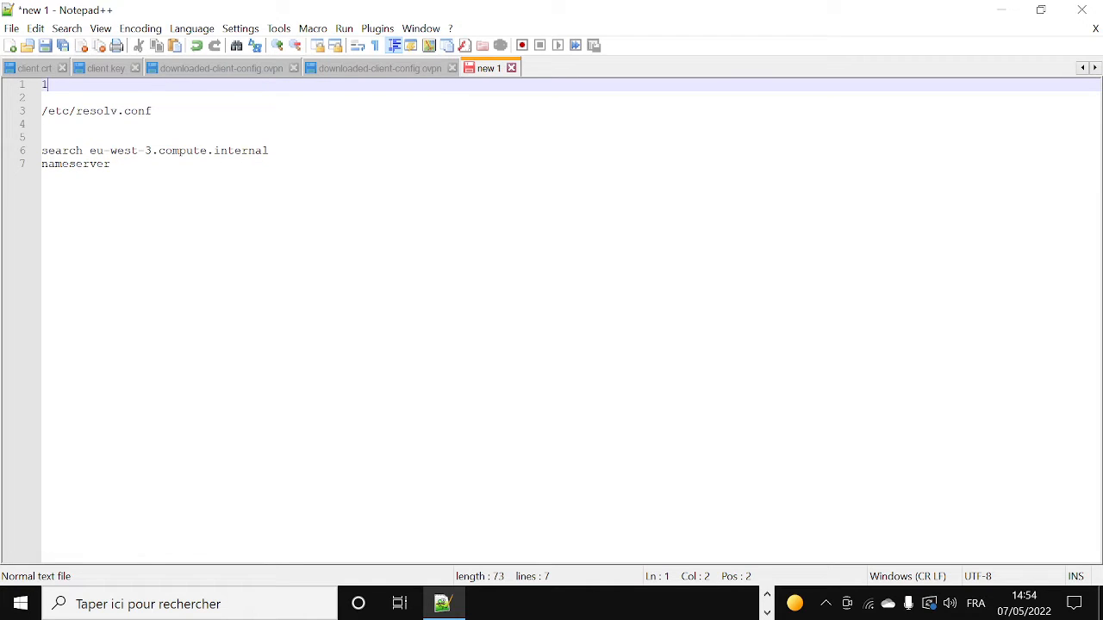
pyautogui.write('16.10.0.0/15')
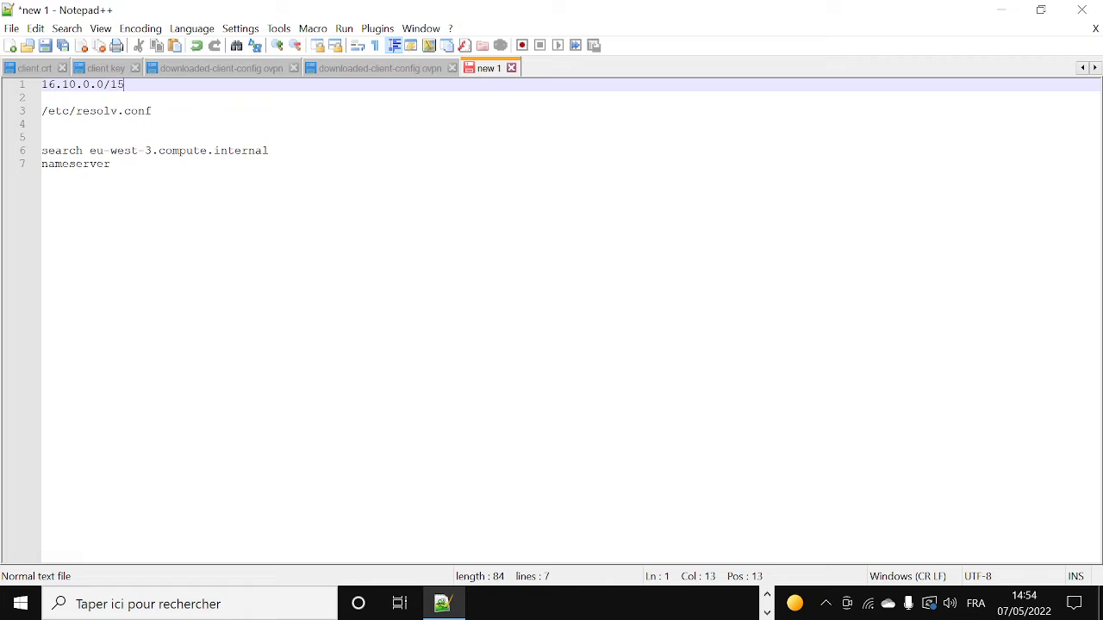
pyautogui.press('BackSpace')
# Step: Complete the nameserver entry on the last line with the address 16.10.0.2
pyautogui.click(117, 163)
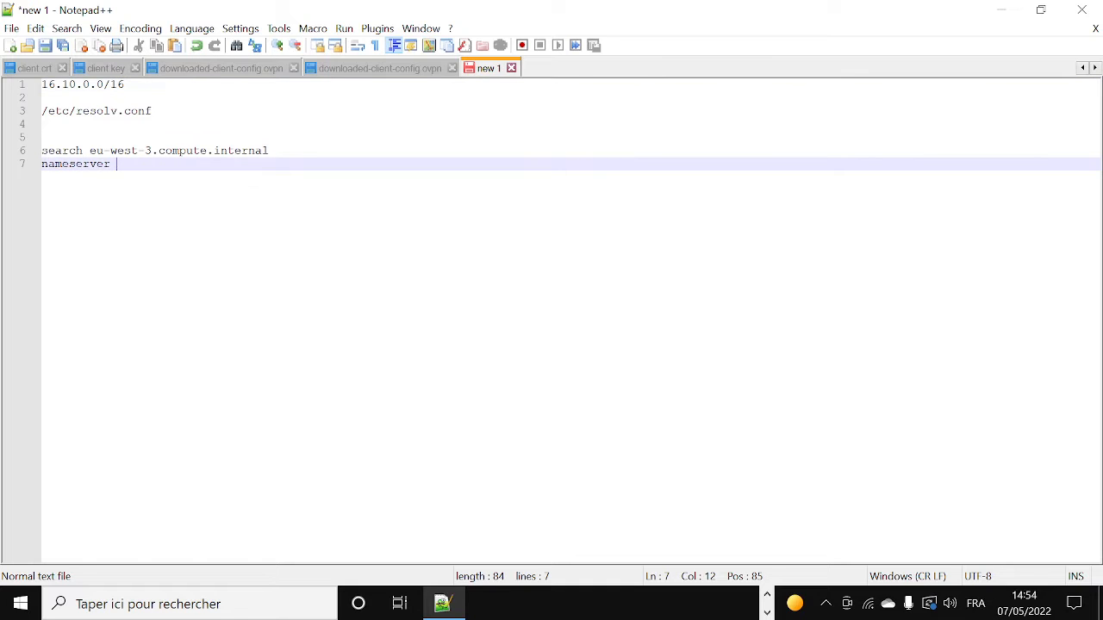
pyautogui.write('1')
pyautogui.press('BackSpace')
pyautogui.write('vpc+2')
pyautogui.press('BackSpace')
pyautogui.press('BackSpace')
pyautogui.press('BackSpace')
pyautogui.press('BackSpace')
pyautogui.press('BackSpace')
pyautogui.write('19')
pyautogui.press('BackSpace')
pyautogui.write('6.10.0.2')
# Step: Review the note's resolv.conf path, search domain and nameserver address by highlighting them, returning briefly to the browser in between
pyautogui.hotkey('shift', 'Up')
pyautogui.hotkey('shift', 'Home')
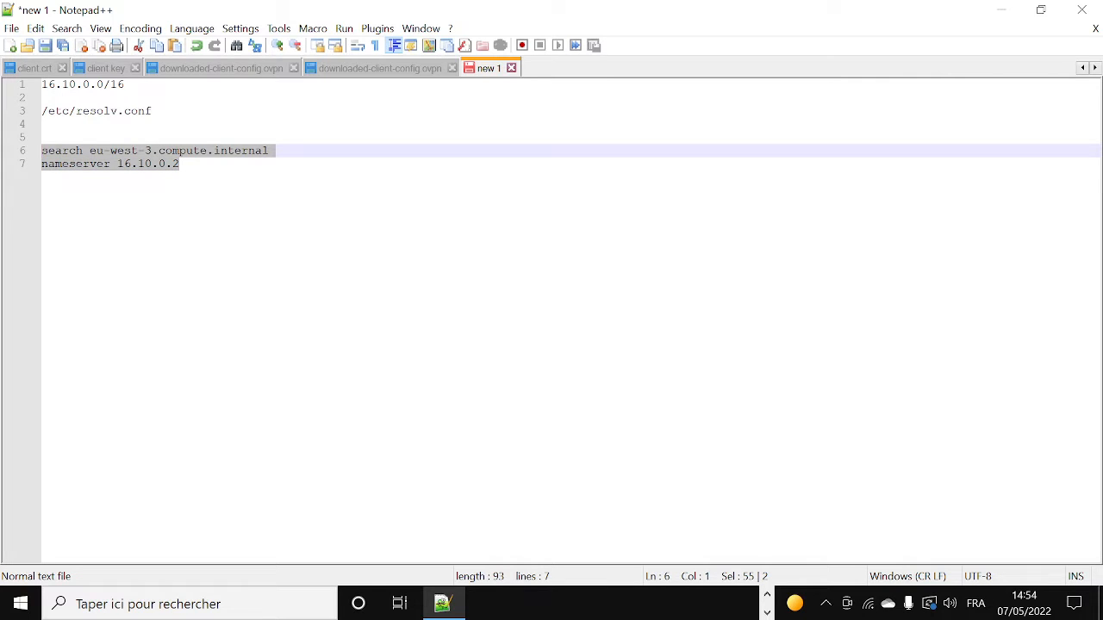
pyautogui.click(180, 164)
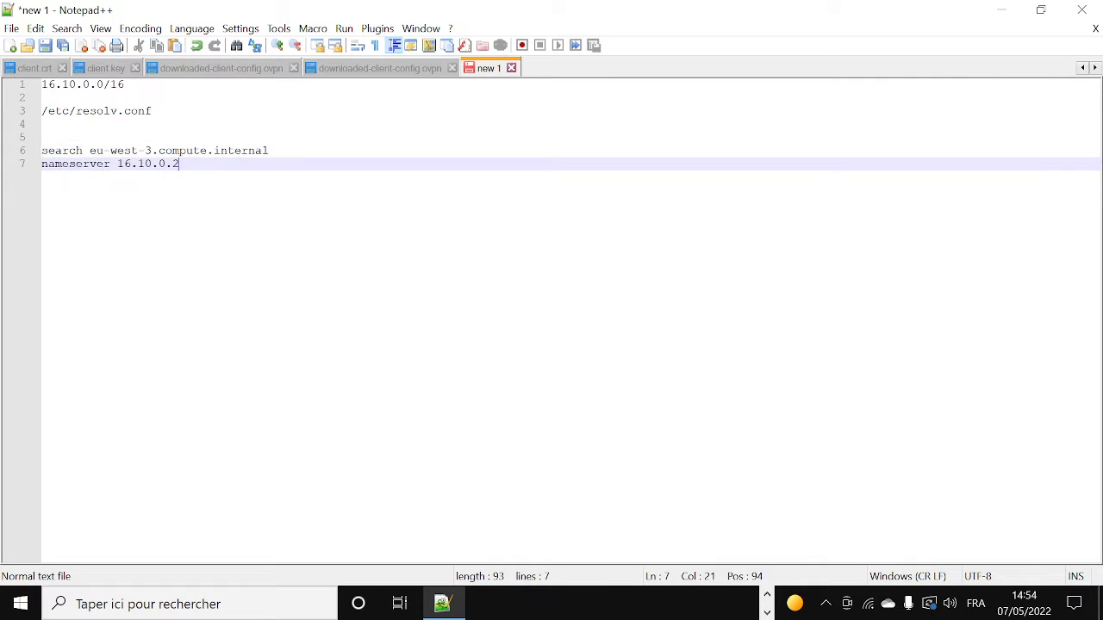
pyautogui.click(1001, 10)
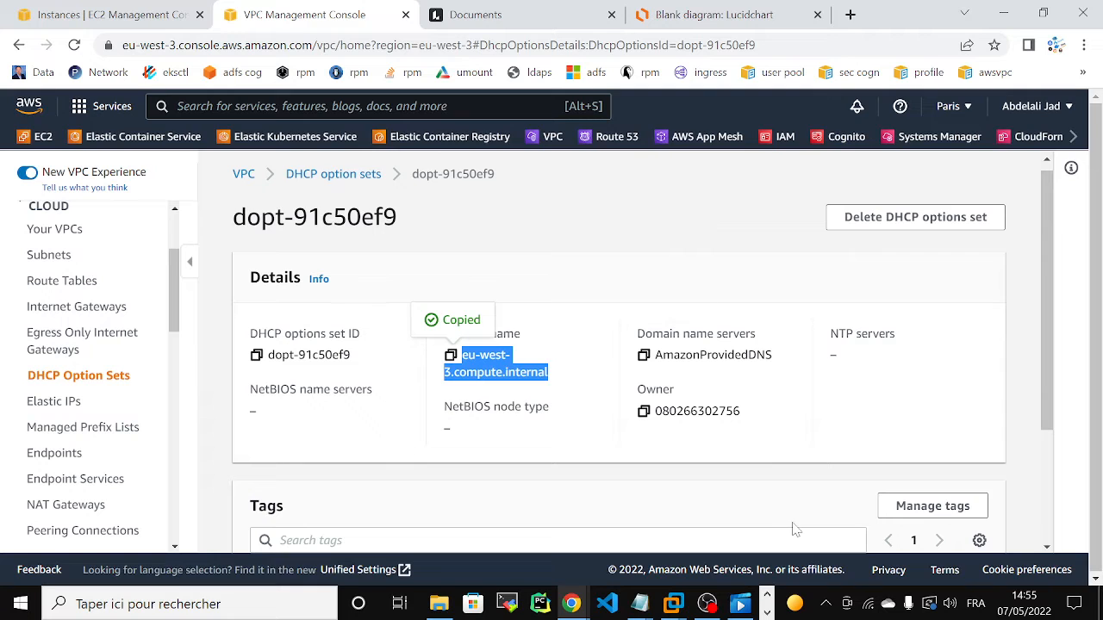
pyautogui.click(767, 612)
pyautogui.click(442, 604)
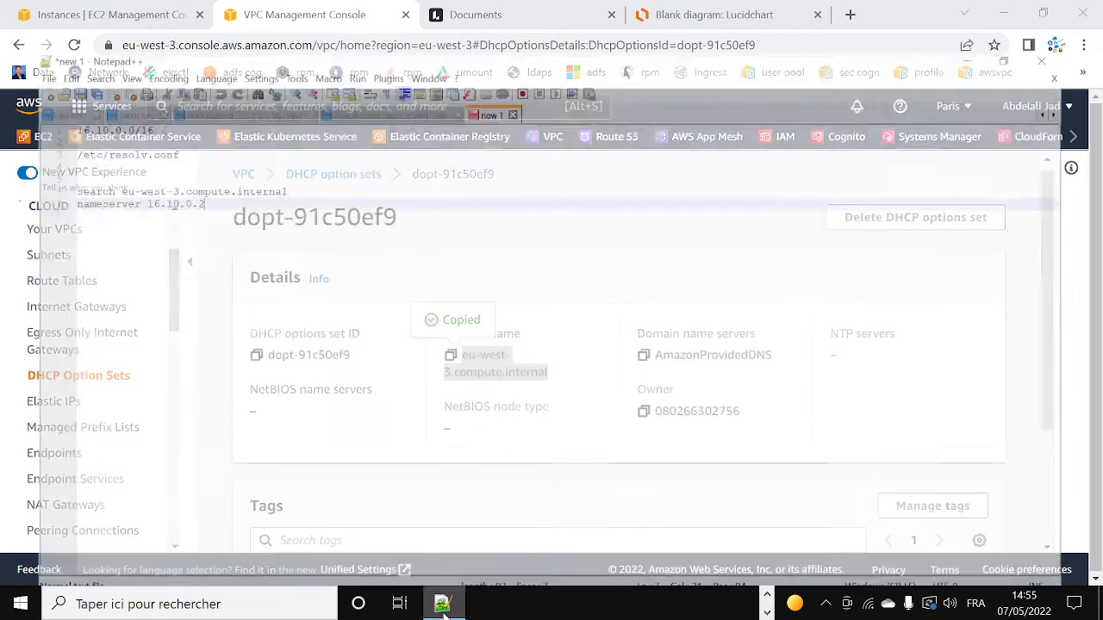
pyautogui.hotkey('shift', 'Left')
pyautogui.hotkey('shift', 'Left')
pyautogui.hotkey('shift', 'Left')
pyautogui.hotkey('shift', 'Left')
pyautogui.hotkey('shift', 'Left')
pyautogui.hotkey('shift', 'Left')
pyautogui.hotkey('shift', 'Left')
pyautogui.hotkey('shift', 'Left')
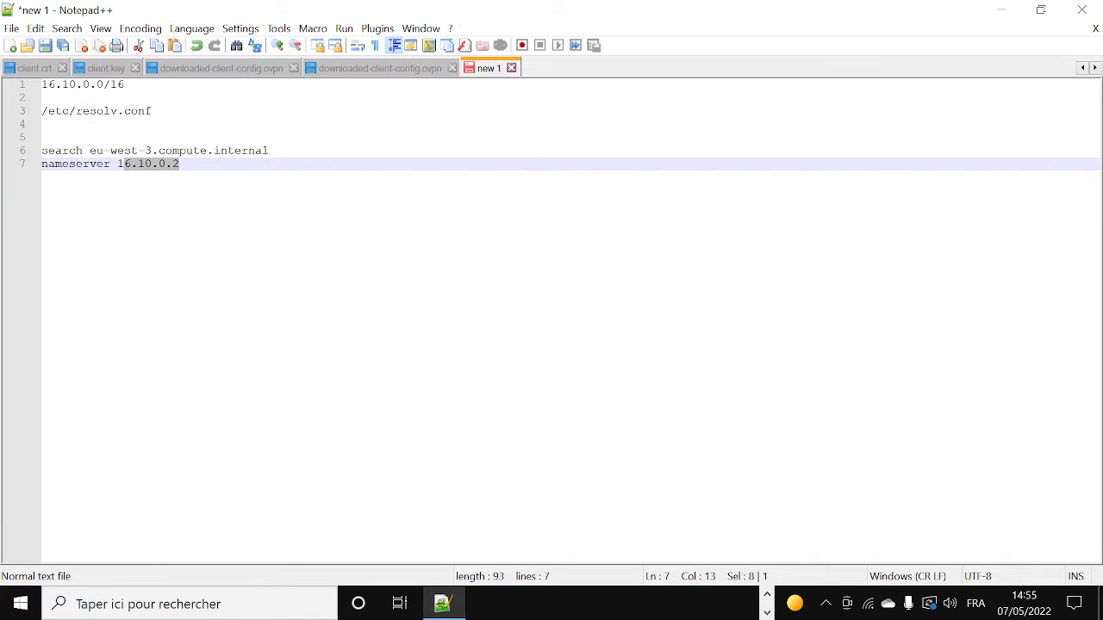
pyautogui.moveTo(41, 111); pyautogui.dragTo(152, 111)
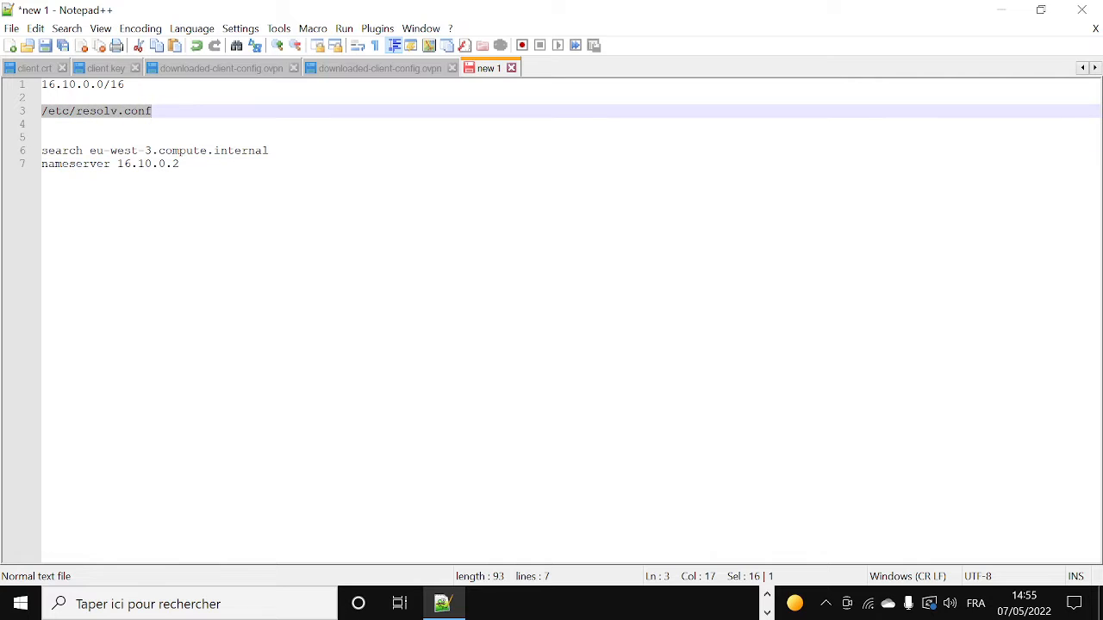
pyautogui.click(42, 124)
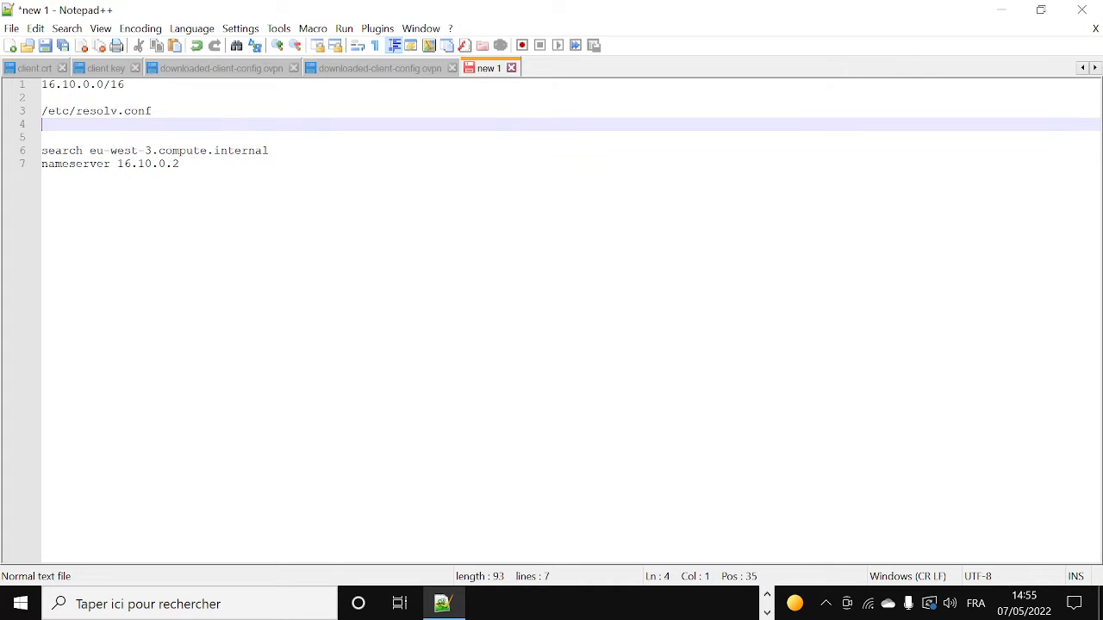
pyautogui.moveTo(117, 164); pyautogui.dragTo(179, 164)
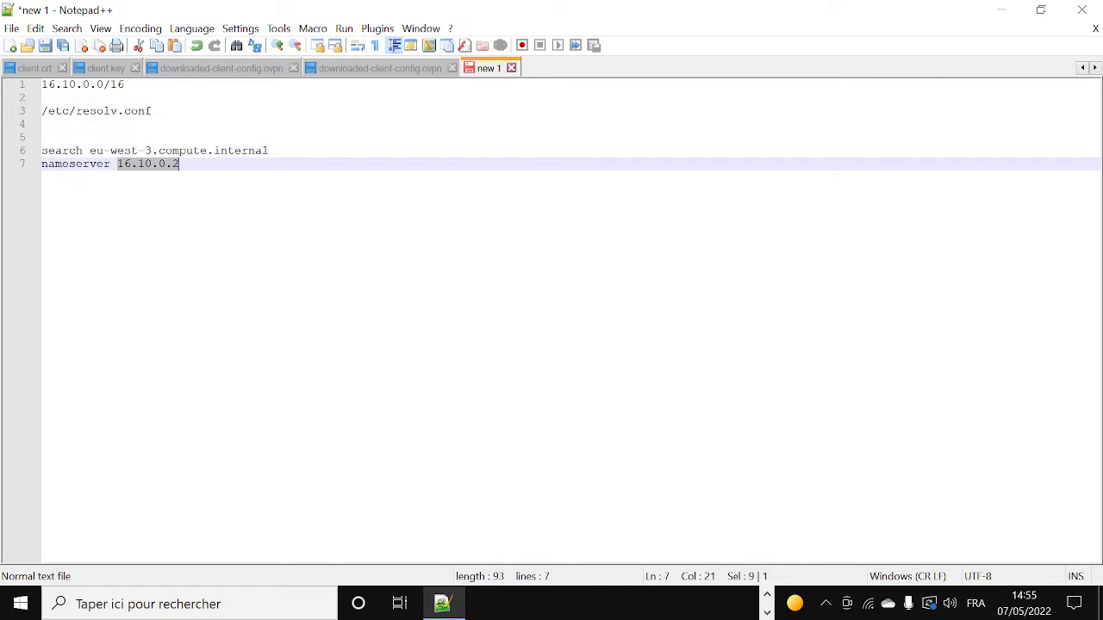
pyautogui.click(166, 164)
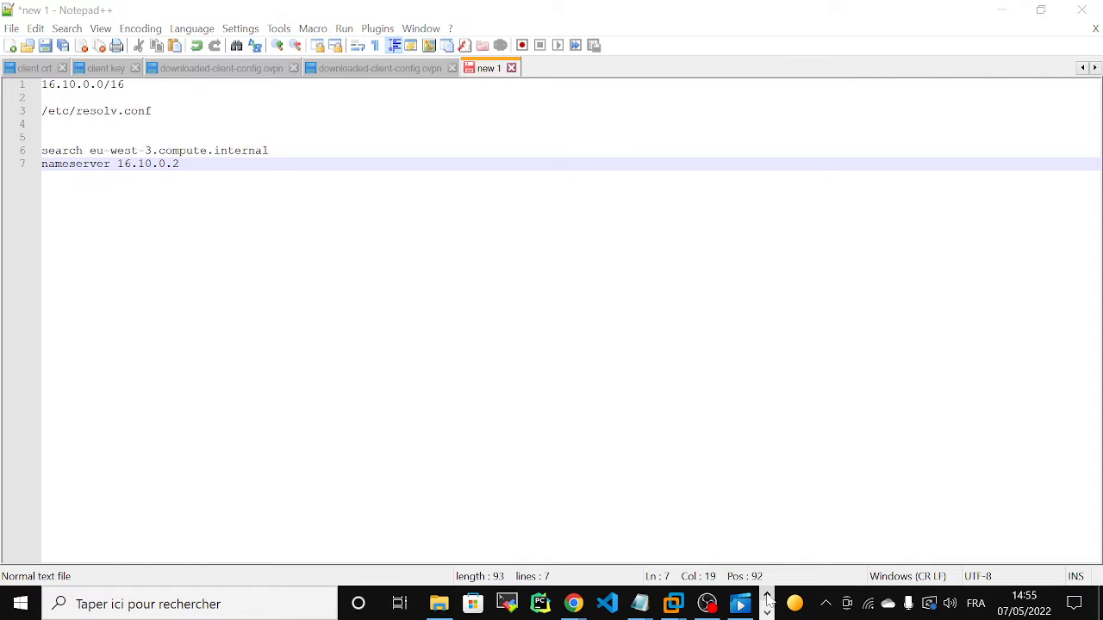
# Step: Return to the browser, look at the network diagram briefly, and open the Route 53 console in a new browser tab
pyautogui.click(1000, 10)
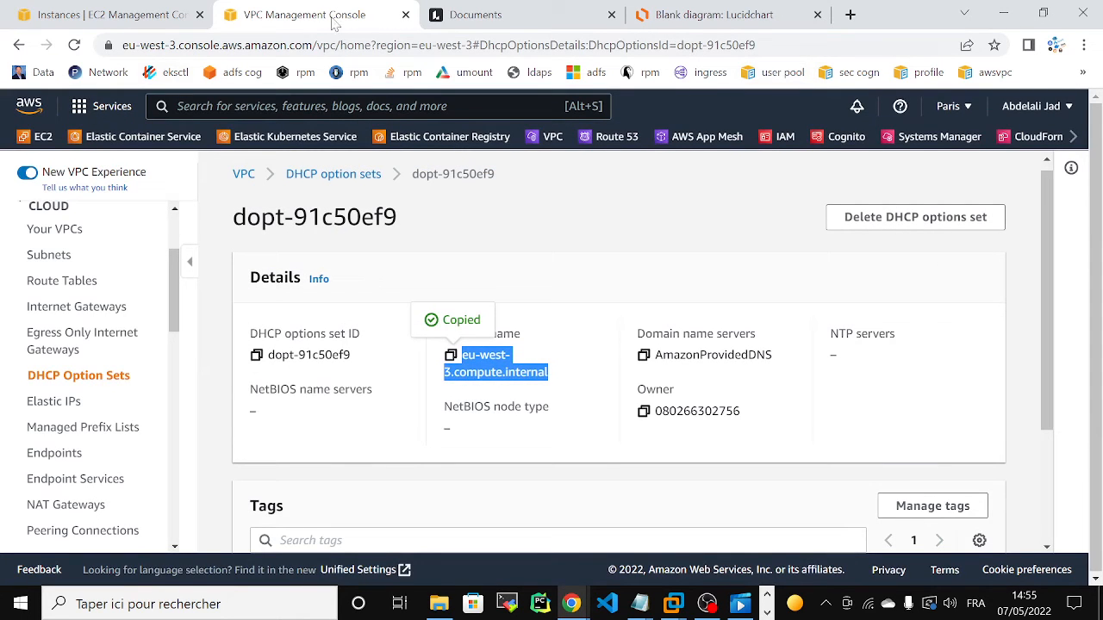
pyautogui.click(653, 7)
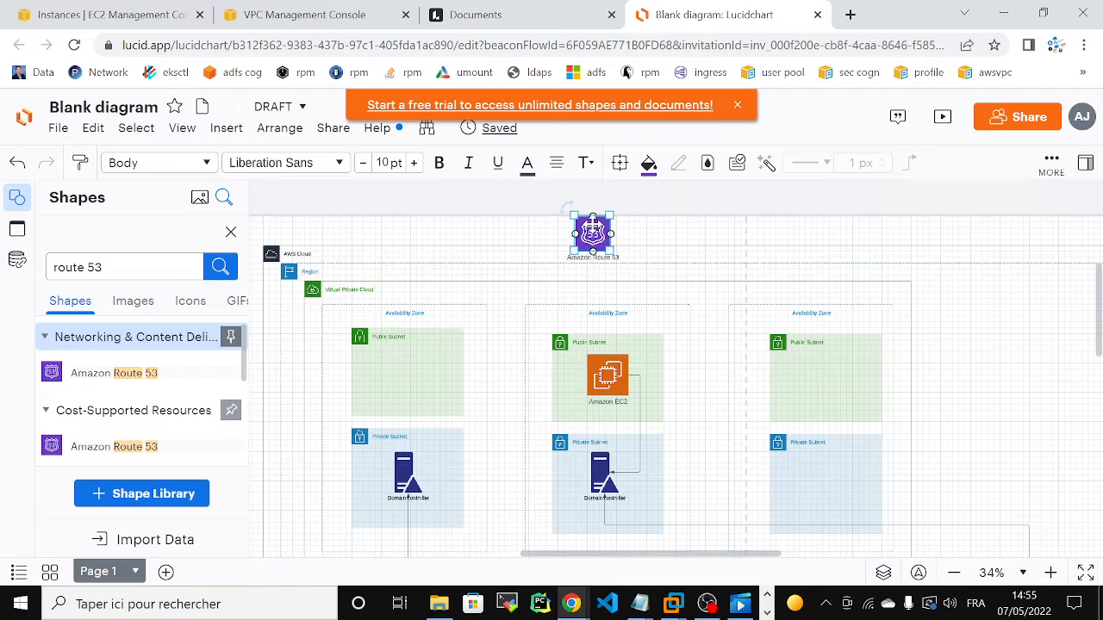
pyautogui.click(269, 12)
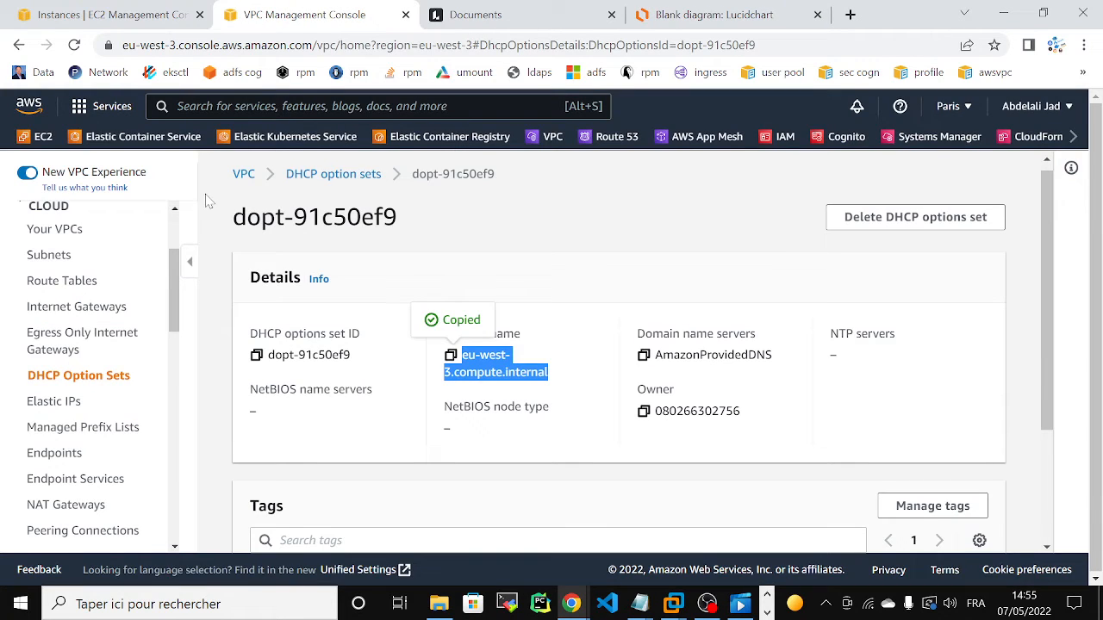
pyautogui.rightClick(585, 151)
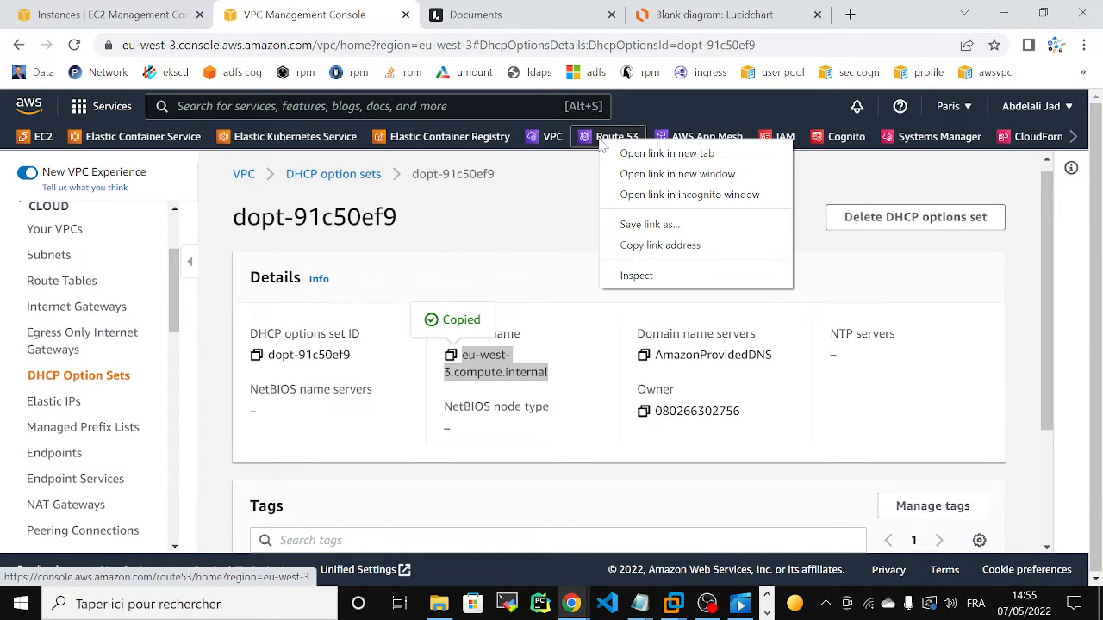
pyautogui.click(619, 155)
pyautogui.click(439, 17)
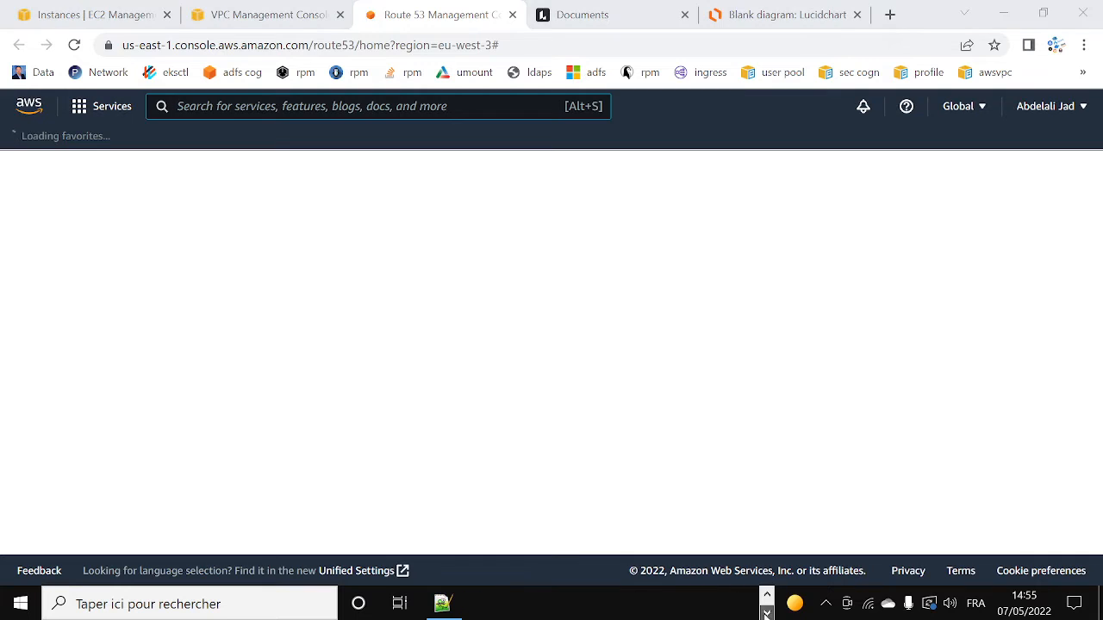
# Step: Add the domain name abdelali.com on its own line above the /etc/resolv.conf path in the Notepad++ note, and return to the browser
pyautogui.click(443, 603)
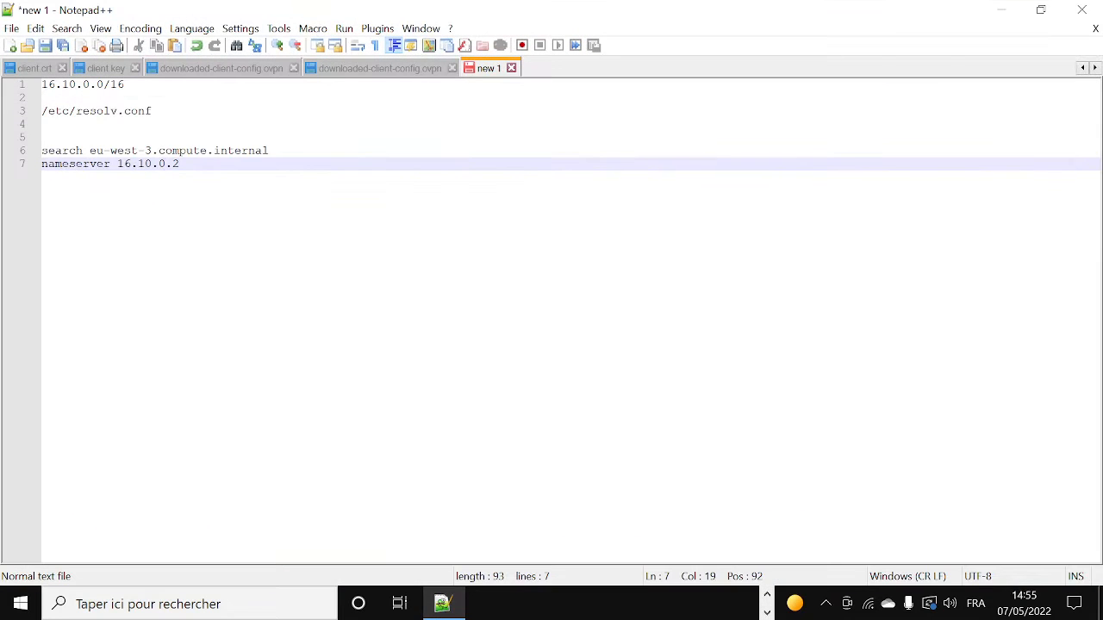
pyautogui.click(43, 98)
pyautogui.press('Return')
pyautogui.write('abdel')
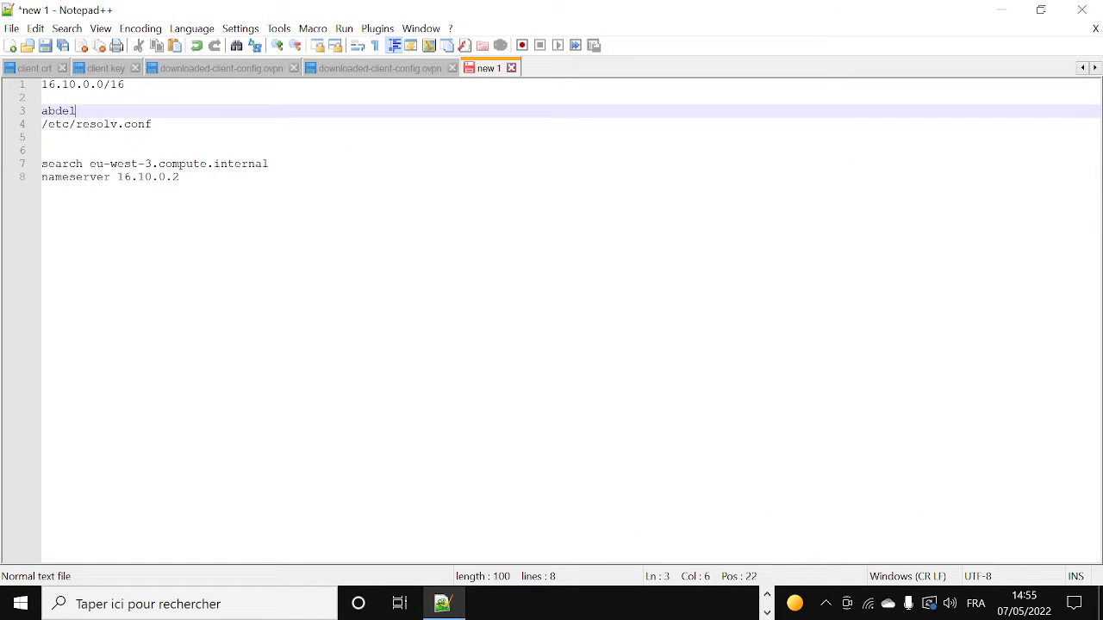
pyautogui.write('ali.com')
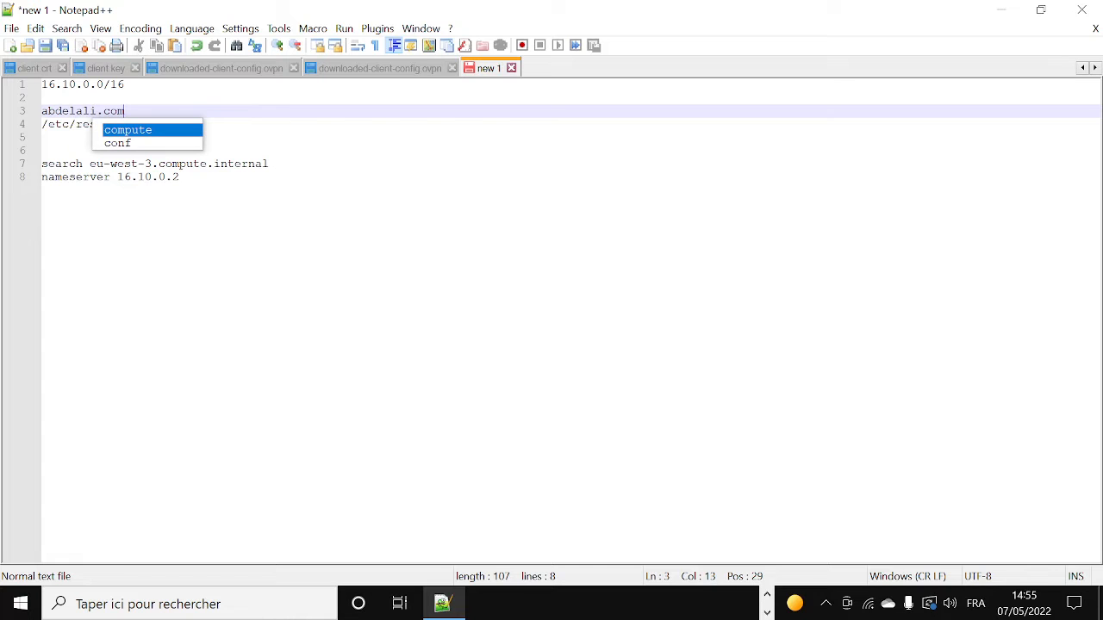
pyautogui.click(43, 150)
pyautogui.click(1001, 16)
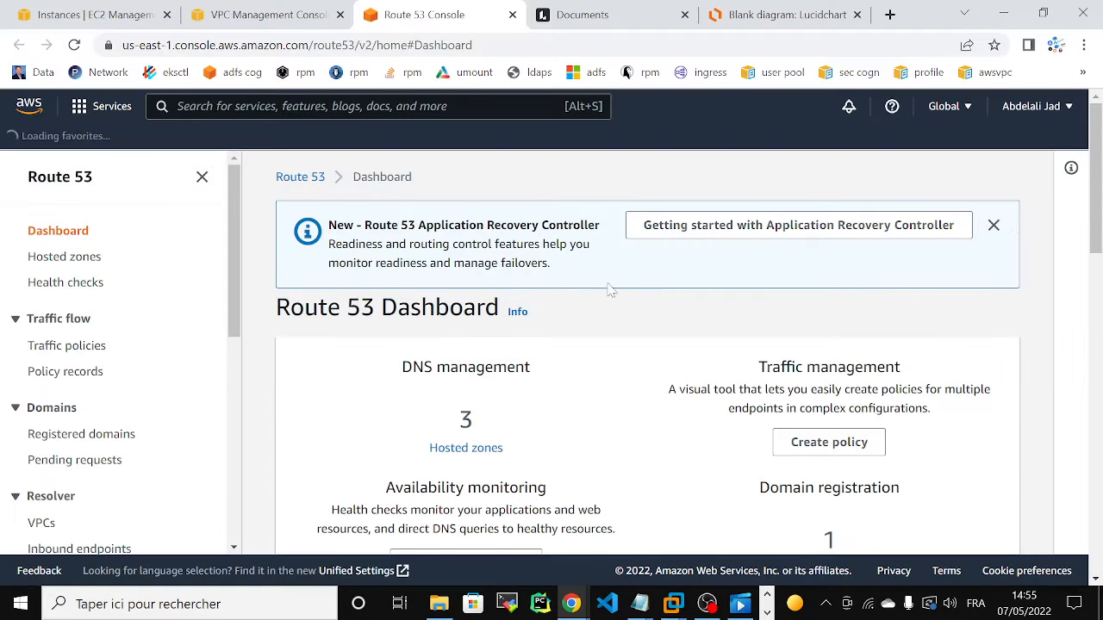
# Step: Open the private hosted zone abdelali.com in Route 53, checking back with the network diagram
pyautogui.moveTo(49, 266); pyautogui.dragTo(49, 272)
pyautogui.click(46, 262)
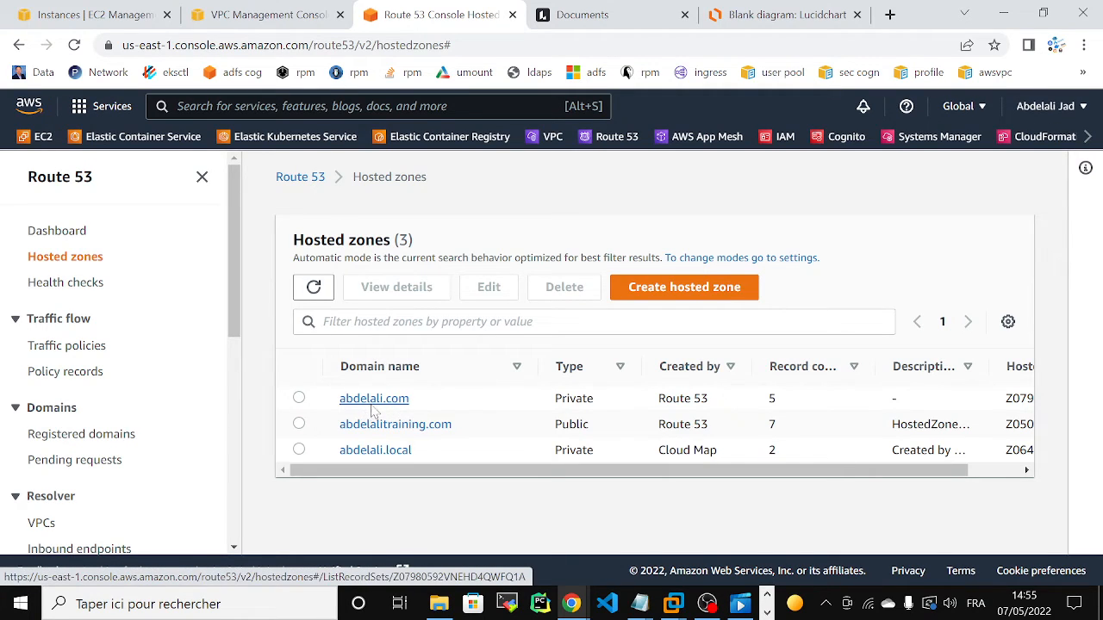
pyautogui.click(372, 407)
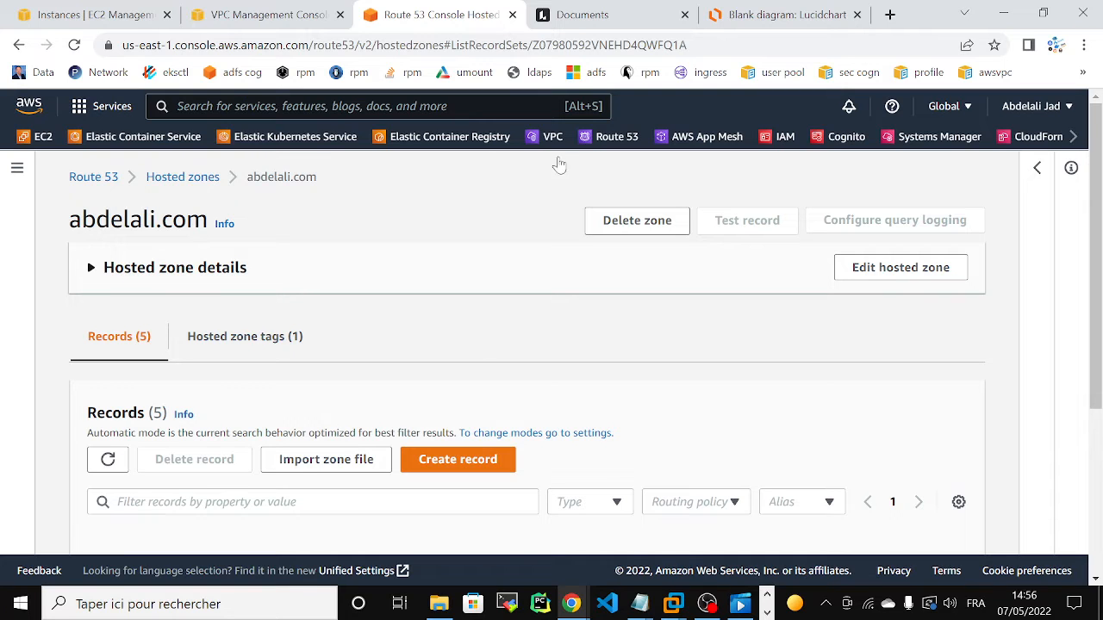
pyautogui.click(779, 14)
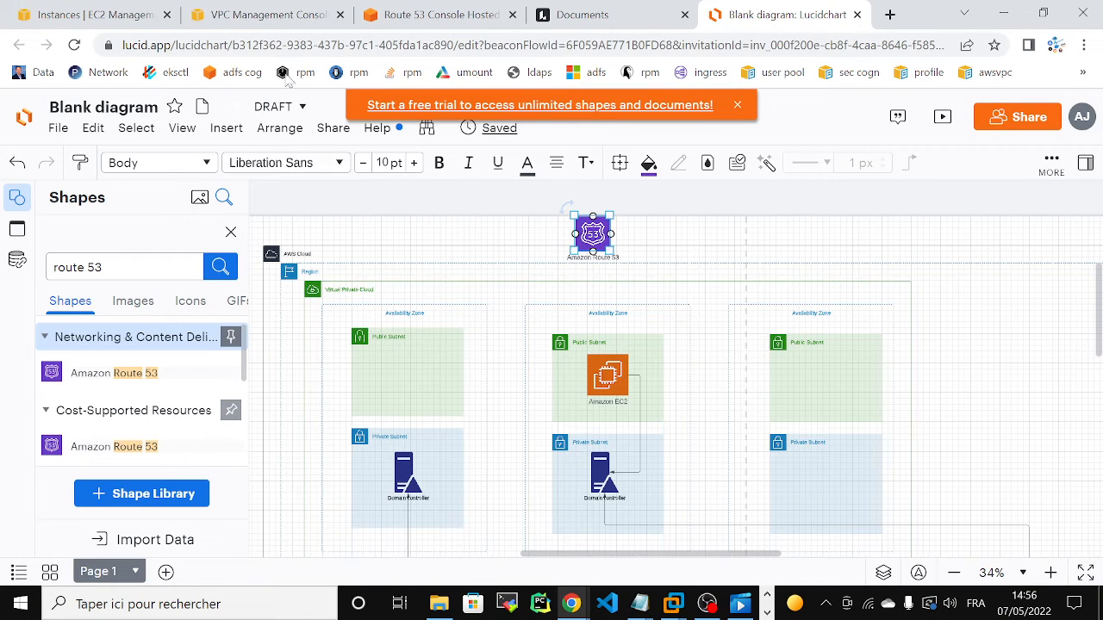
pyautogui.click(392, 19)
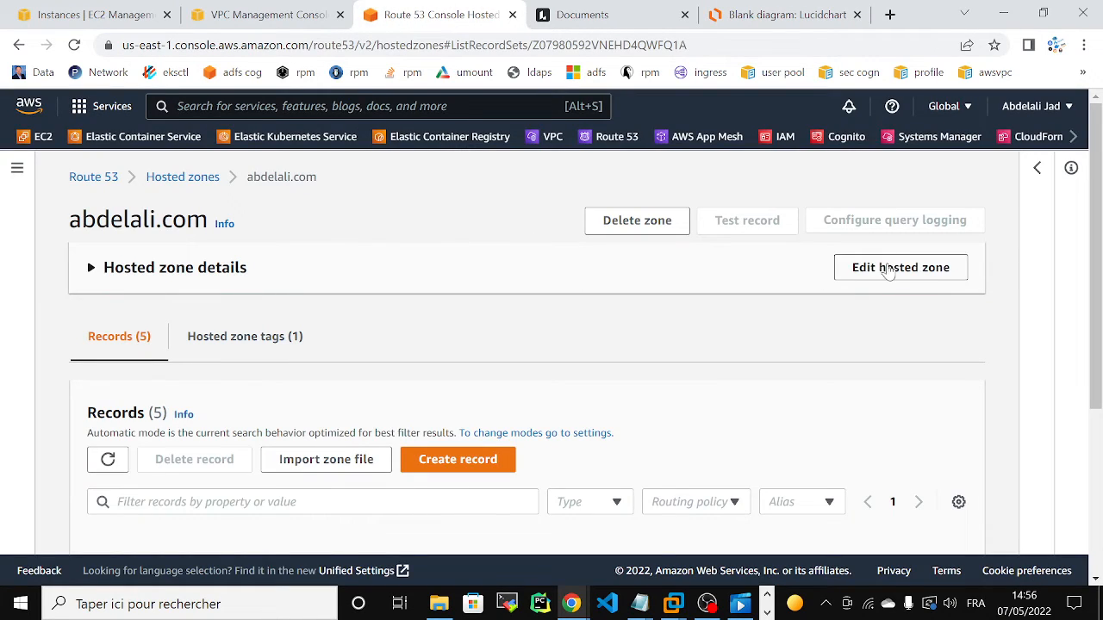
# Step: Look through the zone's records and open the abdelali.com hosted zone for editing at its VPC associations
pyautogui.scroll(-2, 1098, 293)
pyautogui.moveTo(1098, 293); pyautogui.dragTo(1101, 375)
pyautogui.moveTo(1098, 332); pyautogui.dragTo(1096, 201)
pyautogui.click(892, 281)
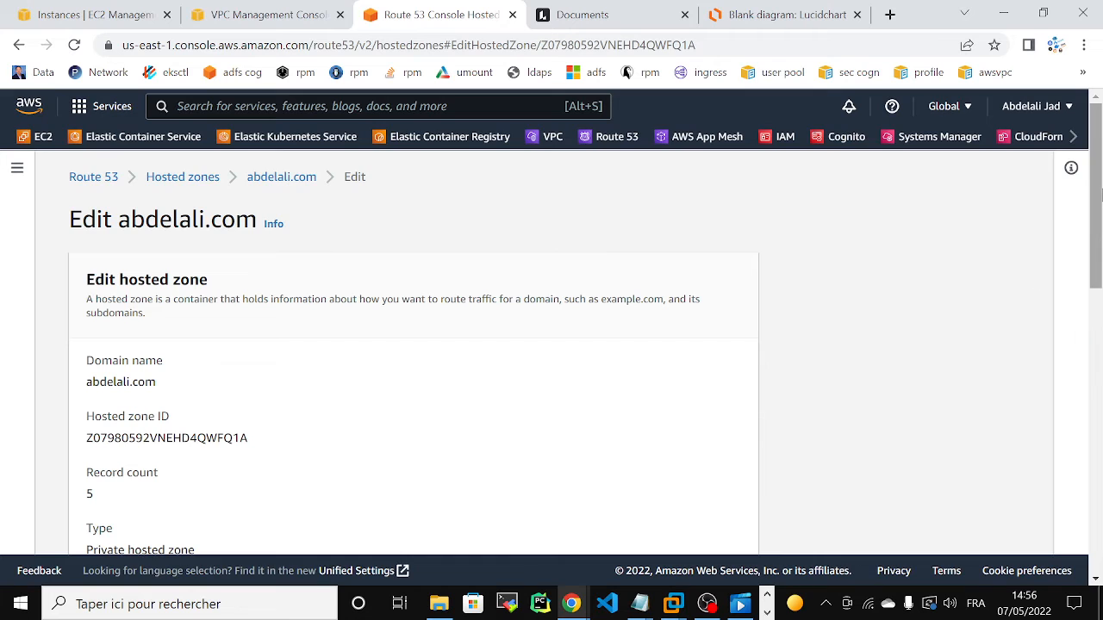
pyautogui.moveTo(1100, 198); pyautogui.dragTo(1101, 416)
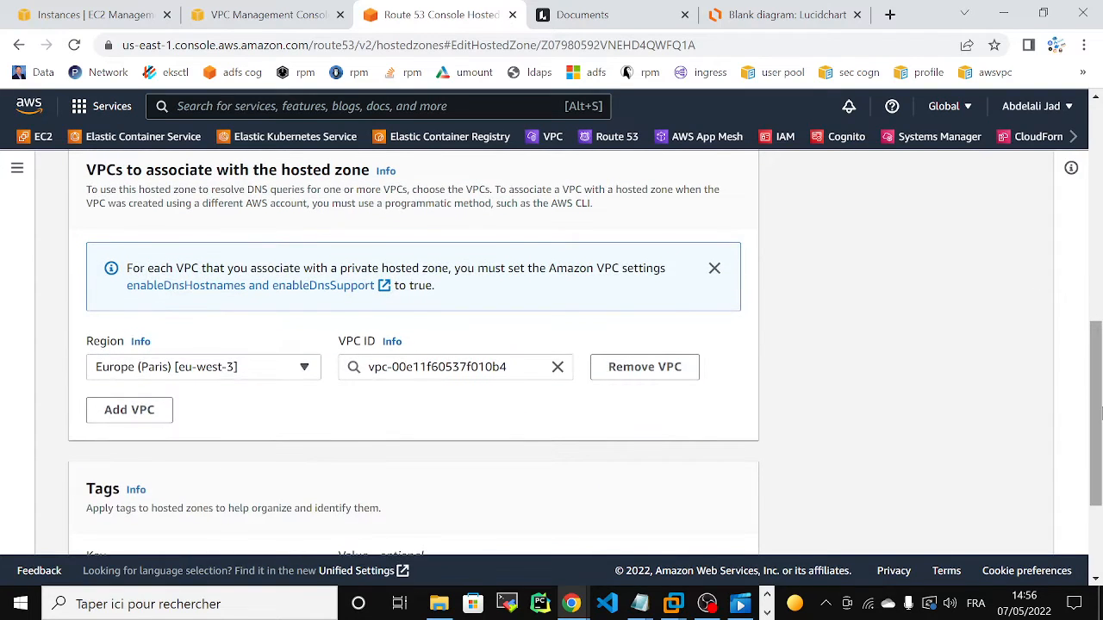
# Step: Add another VPC association with the region Europe (Paris) [eu-west-3] and view the available VPC IDs without choosing one
pyautogui.click(125, 413)
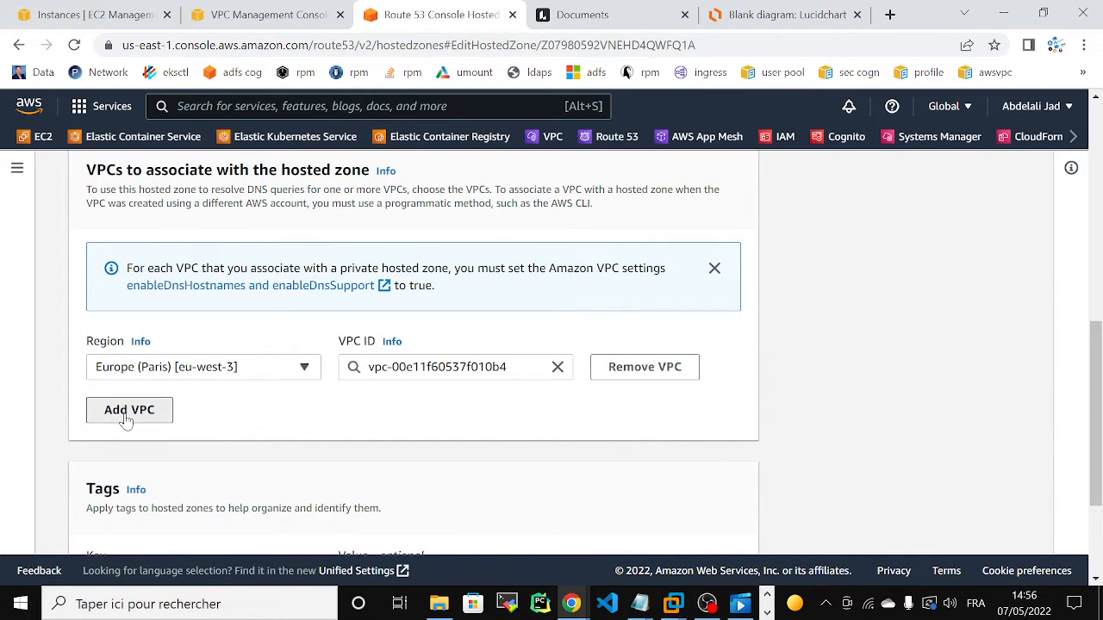
pyautogui.click(195, 414)
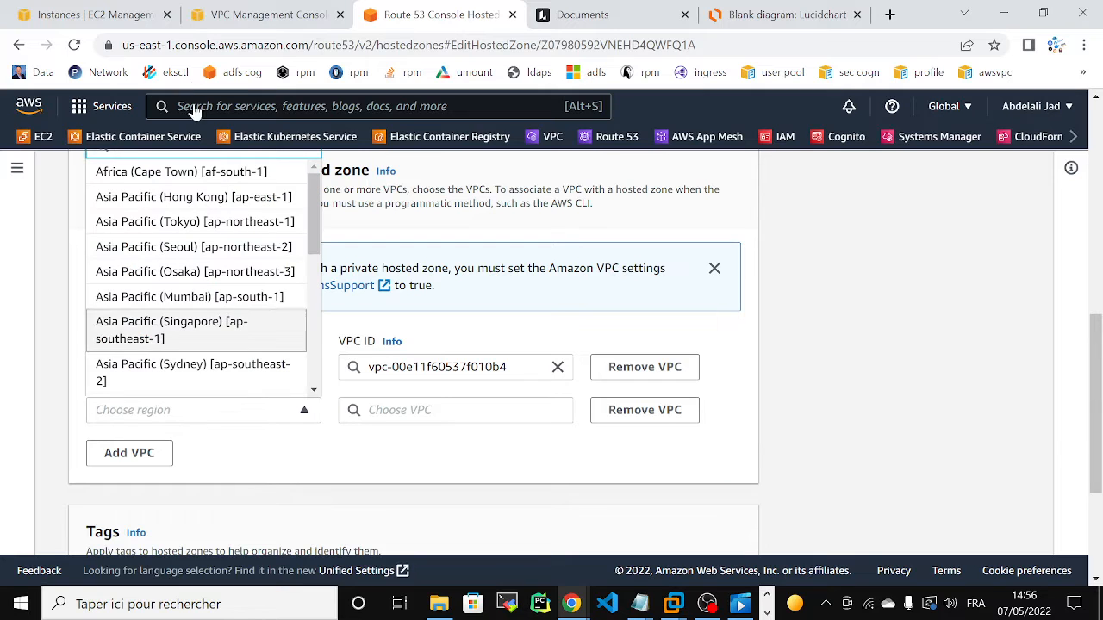
pyautogui.scroll(-5, 315, 196)
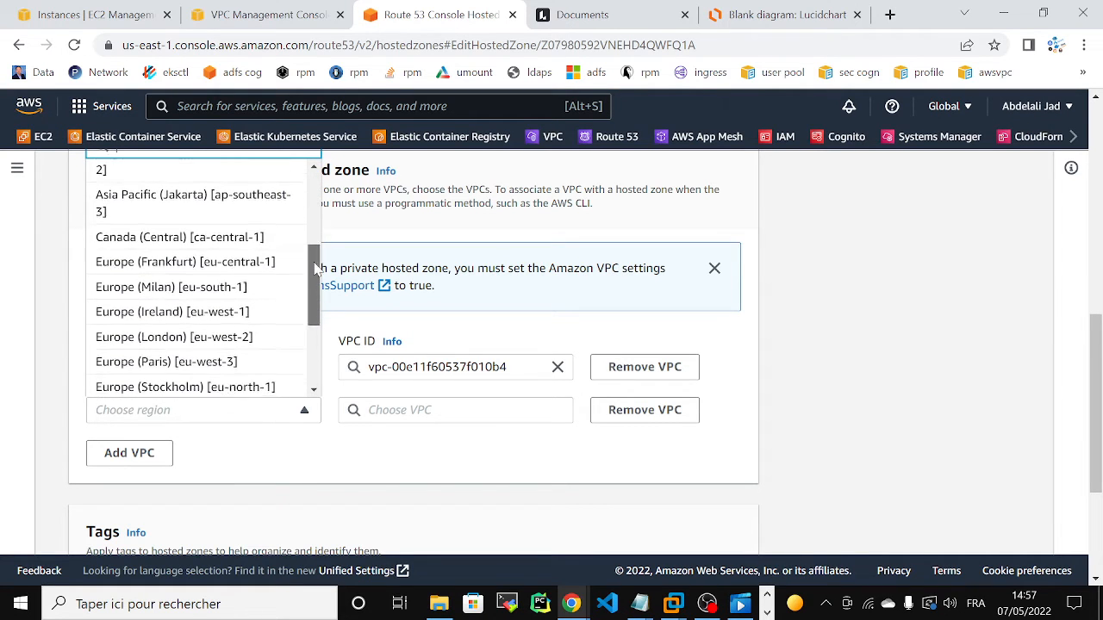
pyautogui.scroll(5, 310, 185)
pyautogui.write('par')
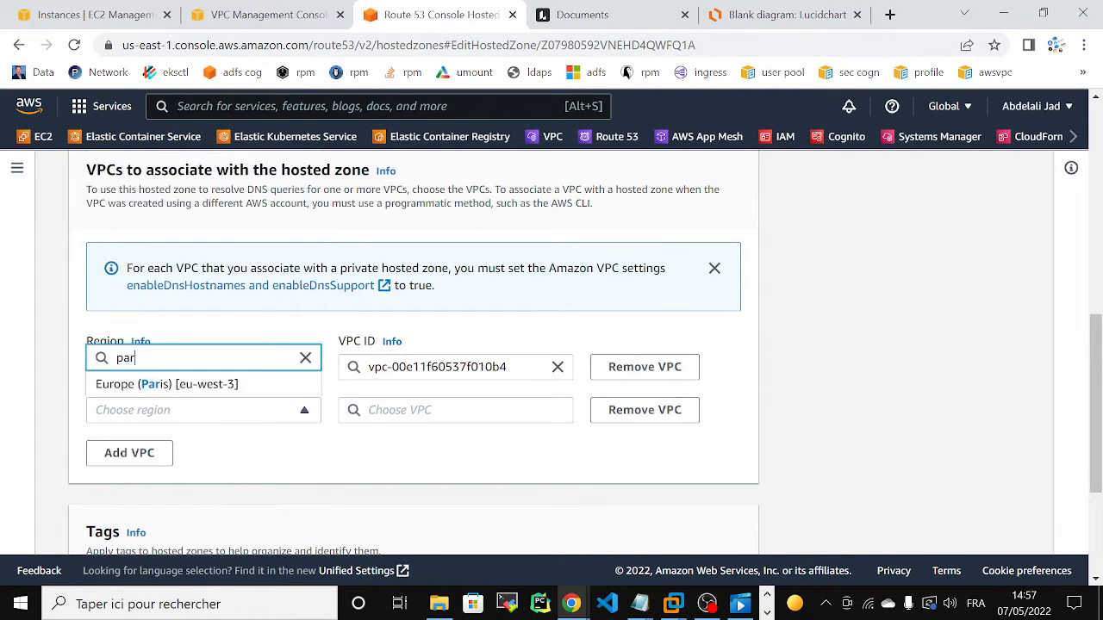
pyautogui.click(185, 385)
pyautogui.click(457, 410)
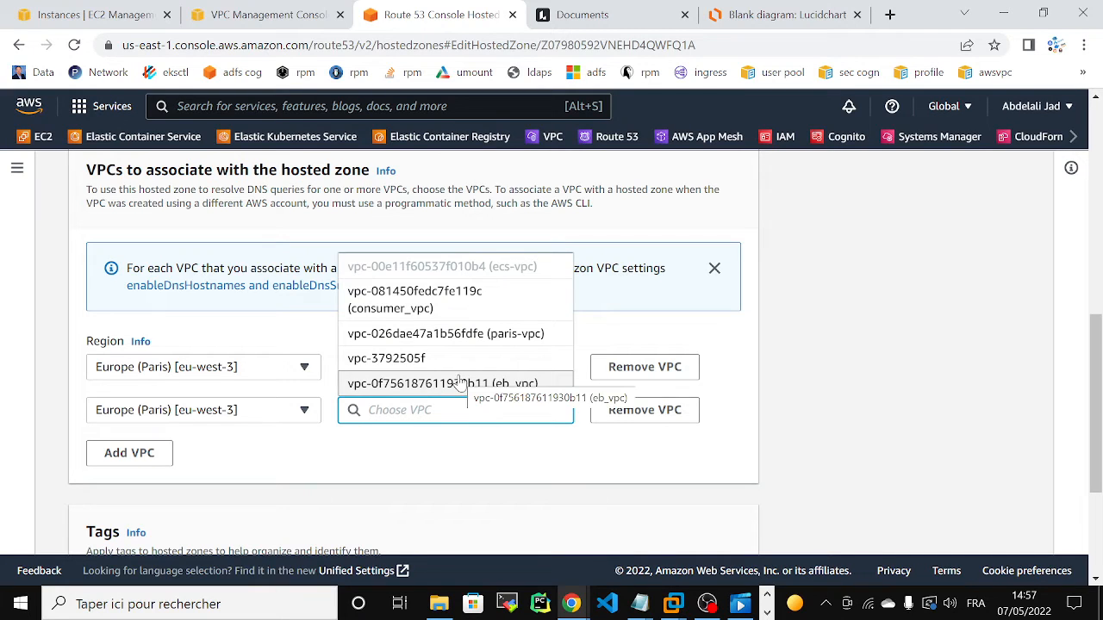
pyautogui.click(865, 357)
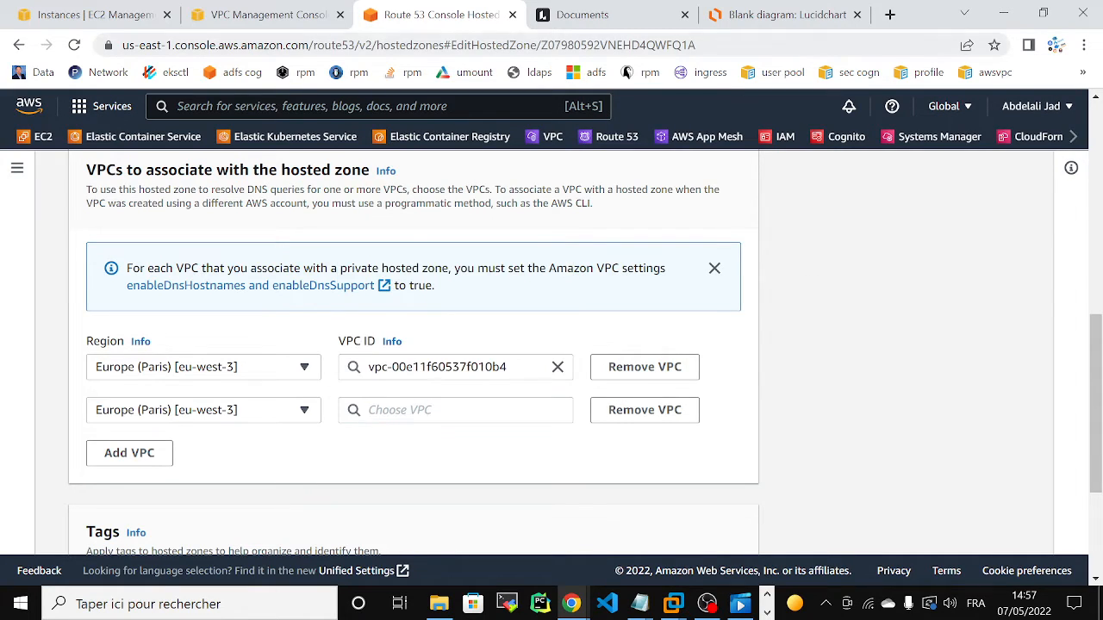
# Step: Move the Amazon Route 53 icon in the Lucidchart diagram down onto the Region border, above the middle availability zone
pyautogui.click(776, 16)
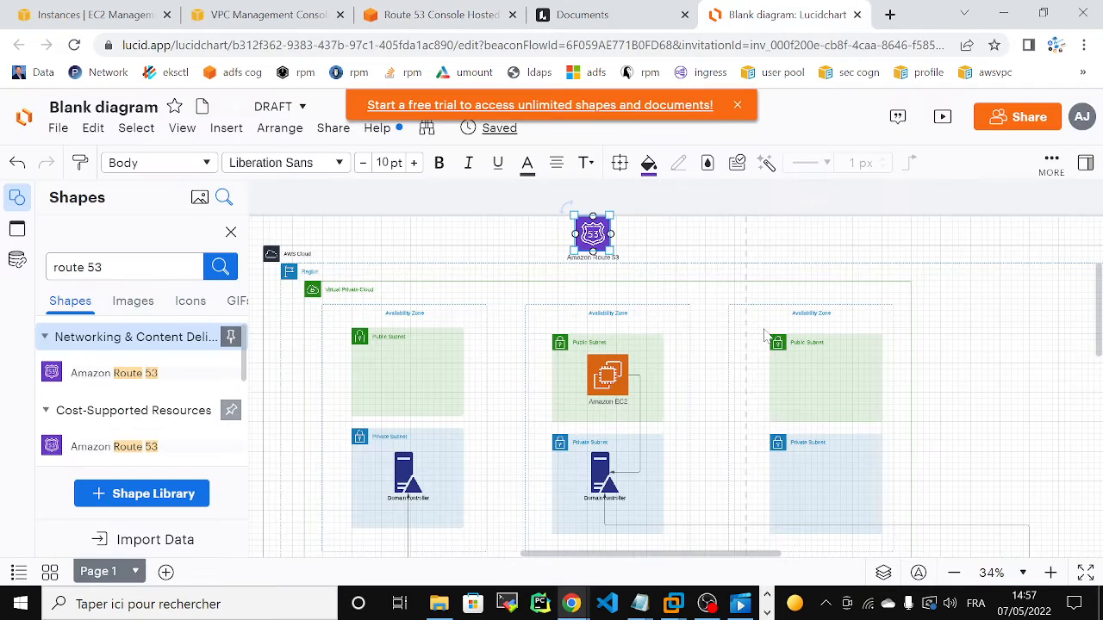
pyautogui.moveTo(592, 238); pyautogui.dragTo(581, 264)
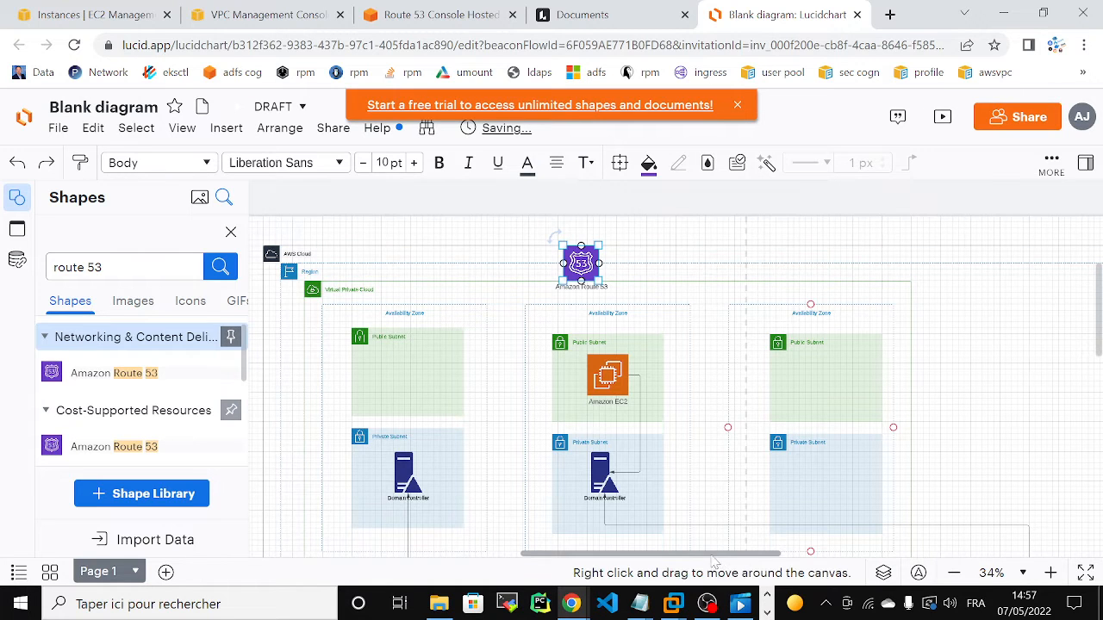
# Step: Duplicate the Amazon EC2 icon, place the copy outside the AWS Cloud on its right, and label it jadelmoula.com
pyautogui.moveTo(717, 560); pyautogui.dragTo(808, 554)
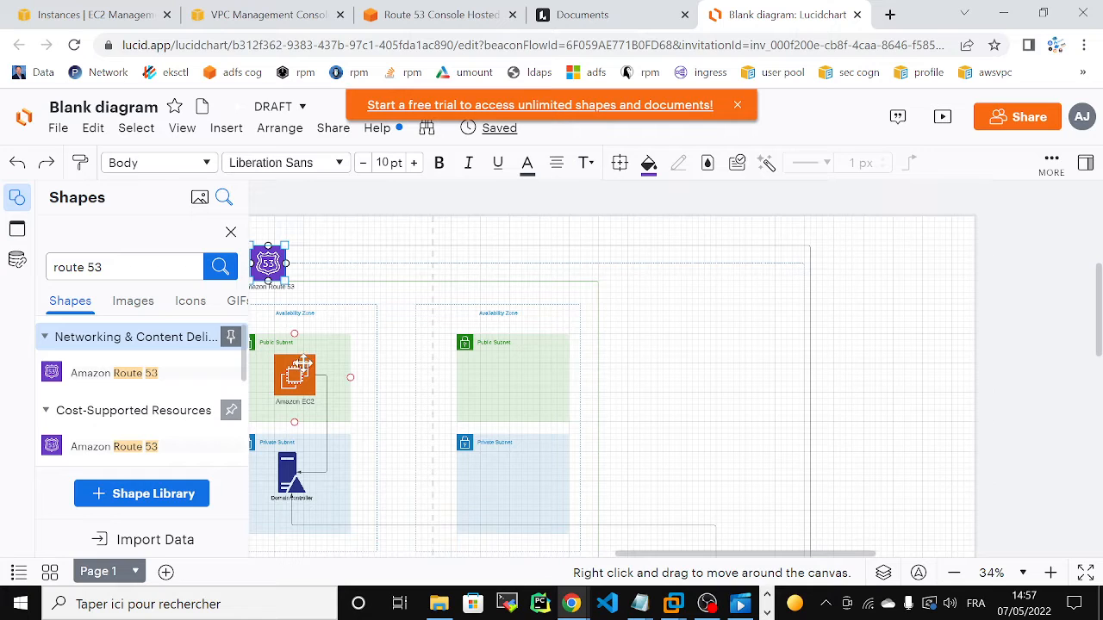
pyautogui.moveTo(297, 369); pyautogui.dragTo(294, 371)
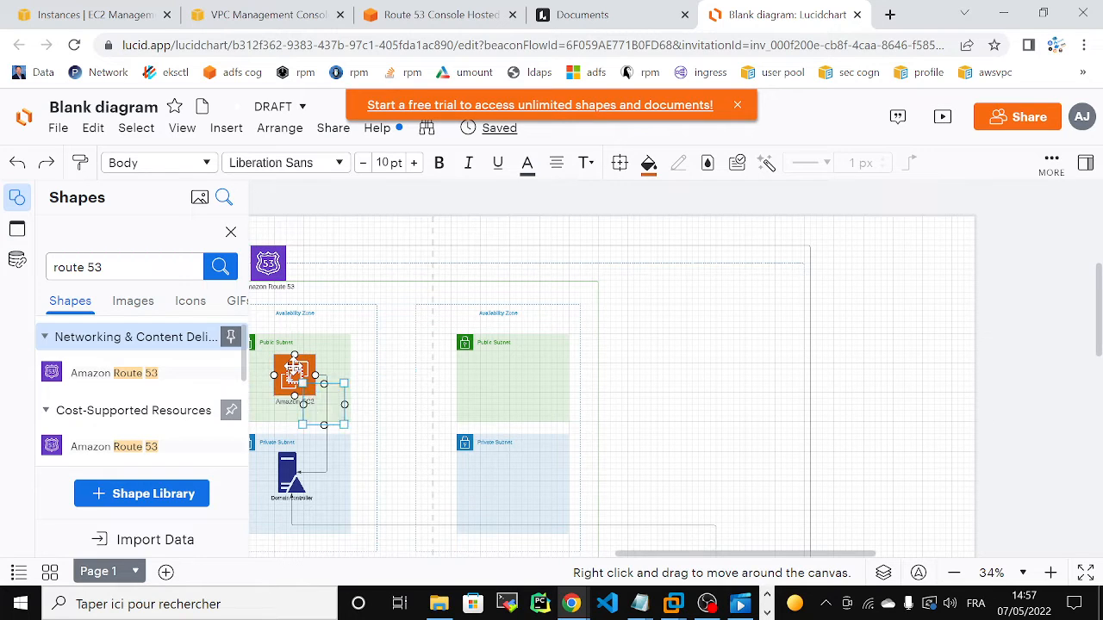
pyautogui.hotkey('ctrl', 'd')
pyautogui.moveTo(796, 425); pyautogui.dragTo(910, 488)
pyautogui.write('jen')
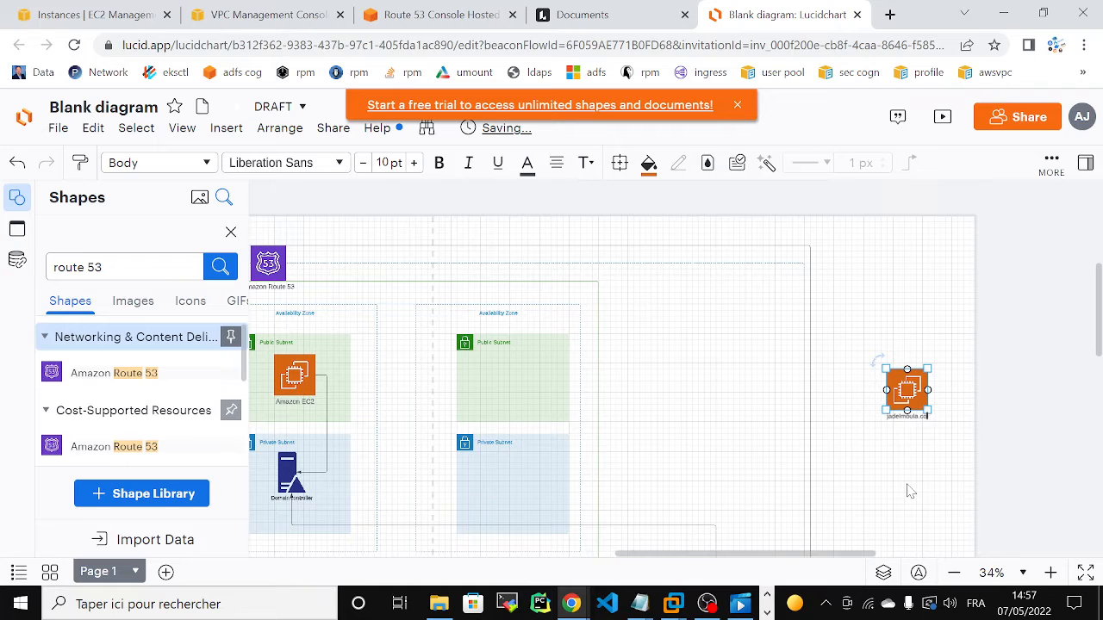
pyautogui.click(880, 304)
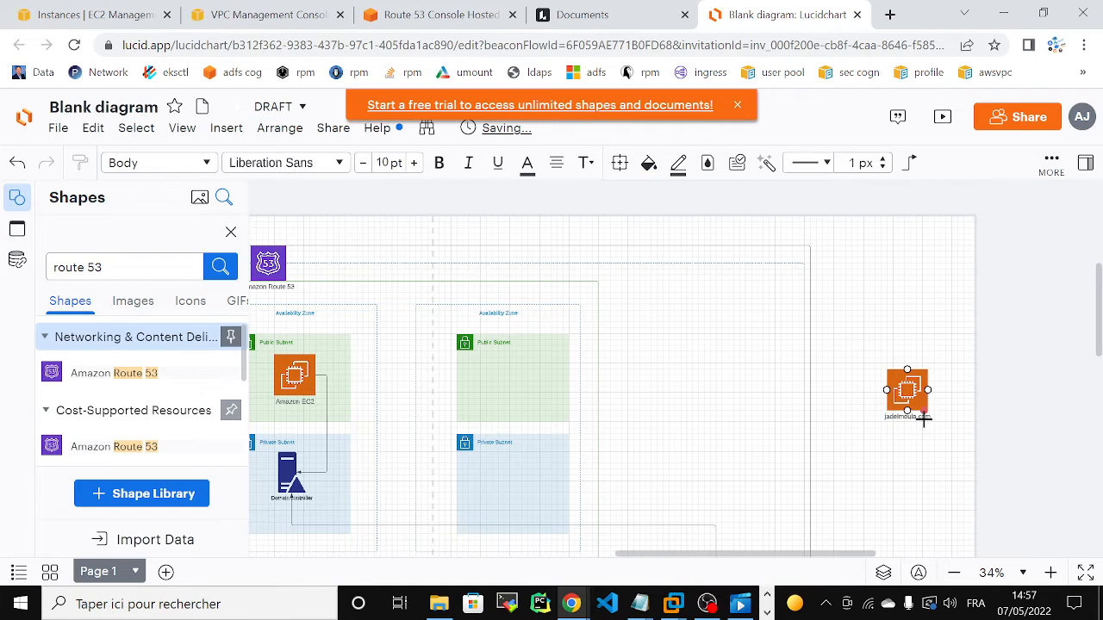
# Step: Draw an arrow from the Amazon EC2 icon in the public subnet to the external jadelmoula.com icon
pyautogui.click(304, 369)
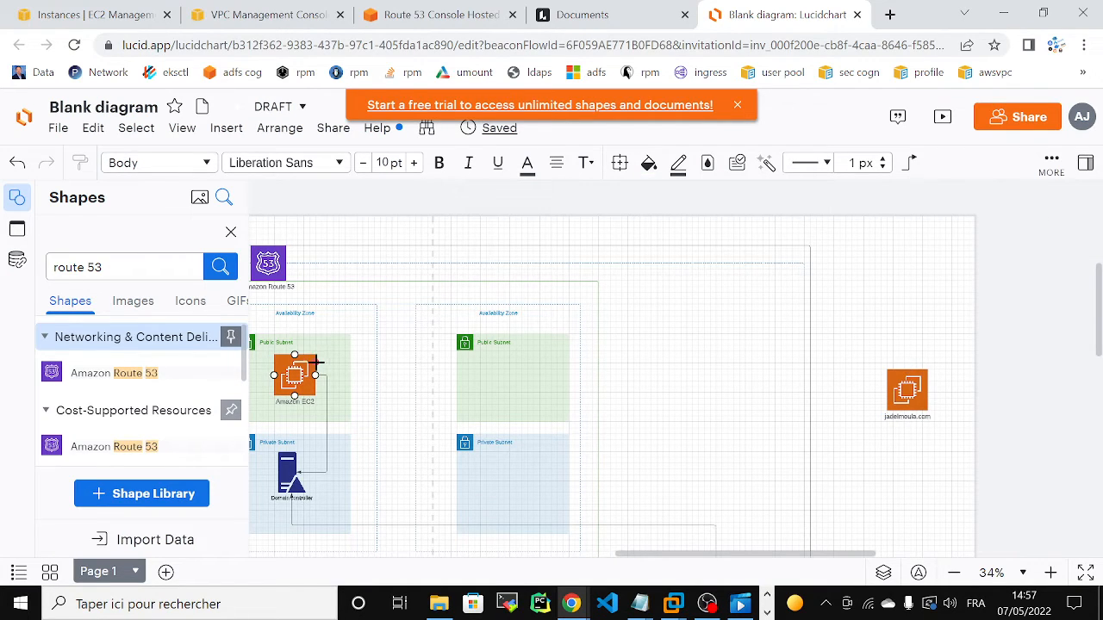
pyautogui.moveTo(420, 374); pyautogui.dragTo(884, 389)
pyautogui.click(842, 293)
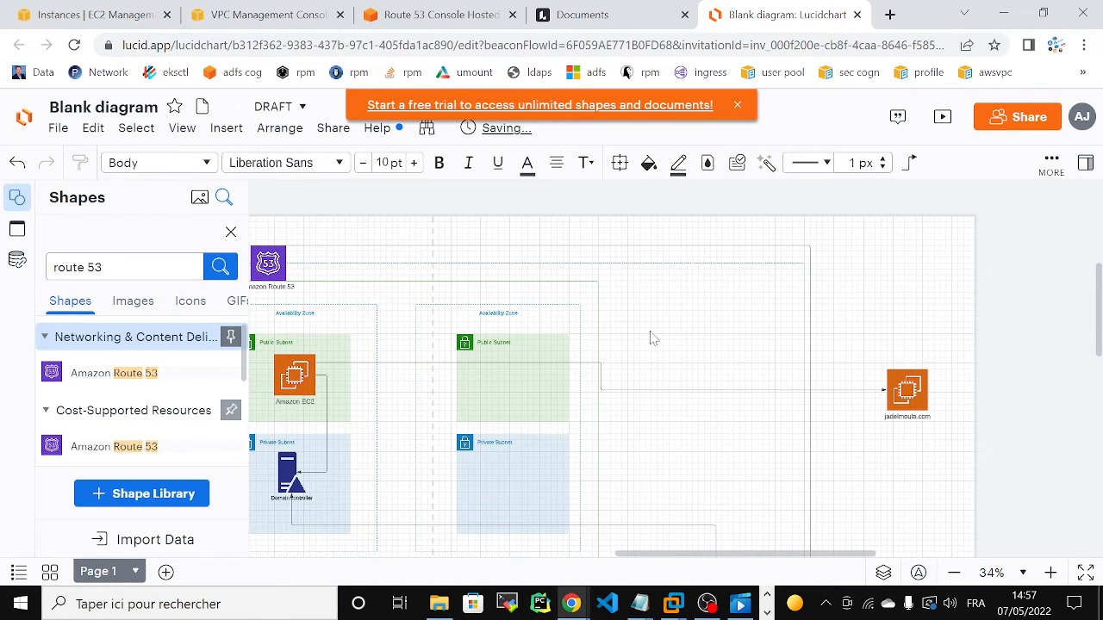
# Step: Examine the path from the Amazon EC2 instance to the external jadelmoula.com server, and return to the DHCP options set in the VPC console
pyautogui.moveTo(683, 562); pyautogui.dragTo(650, 552)
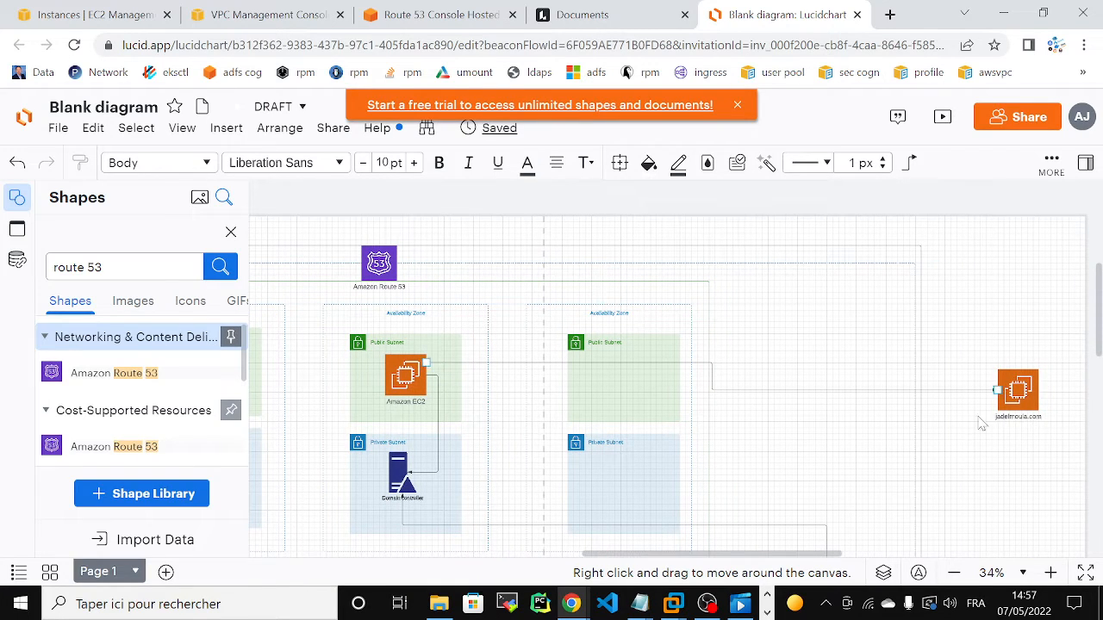
pyautogui.click(1015, 391)
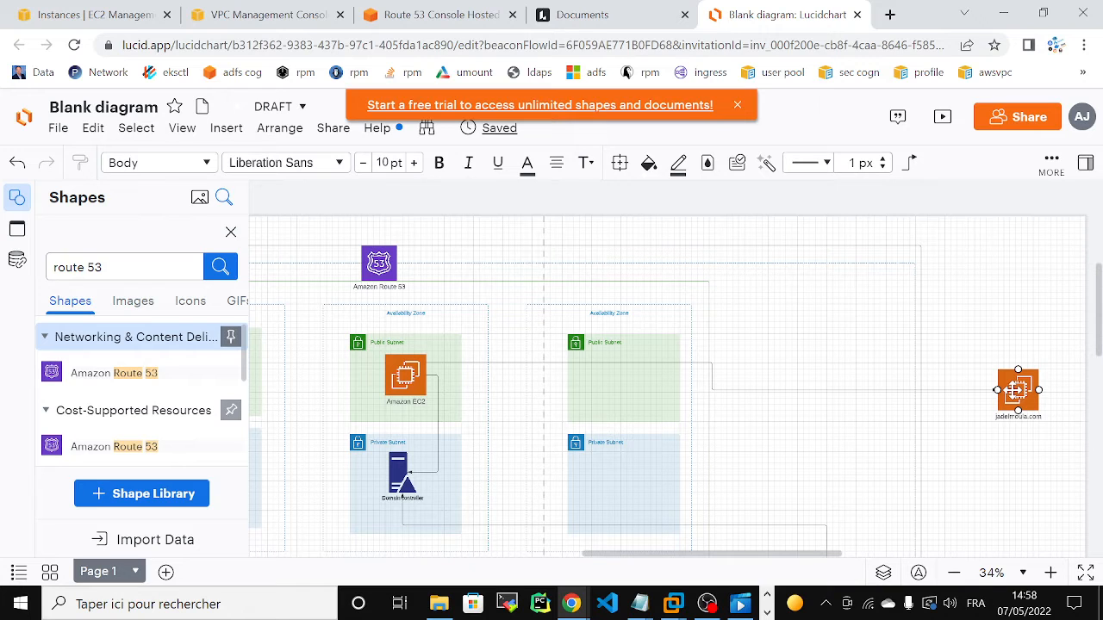
pyautogui.click(415, 378)
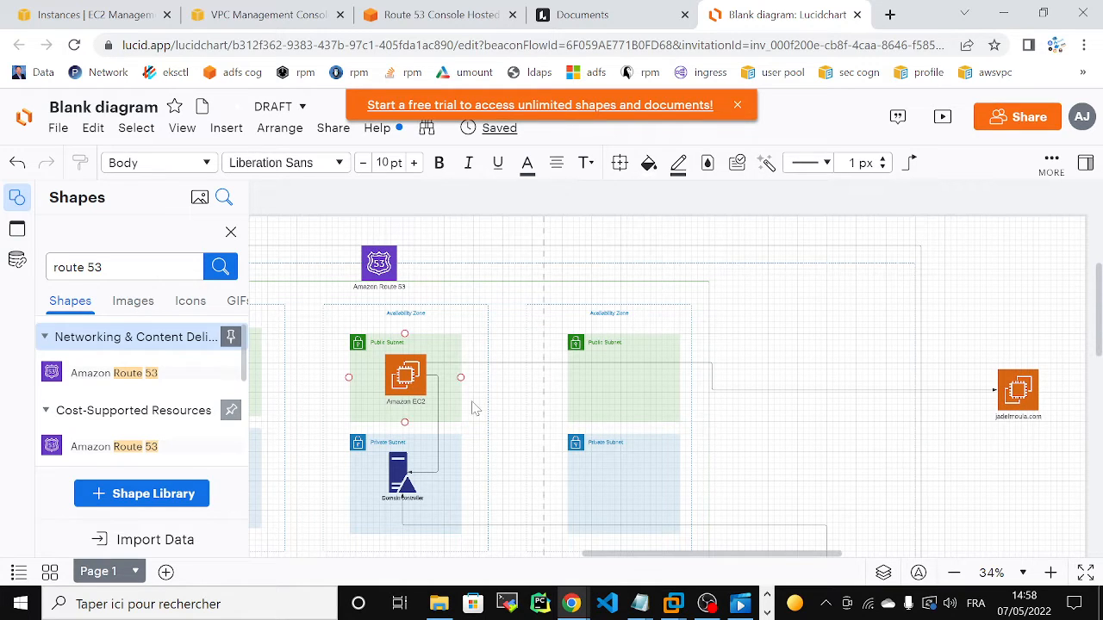
pyautogui.moveTo(617, 559)
pyautogui.mouseDown()
pyautogui.moveTo(591, 559)
pyautogui.moveTo(617, 560)
pyautogui.mouseUp()
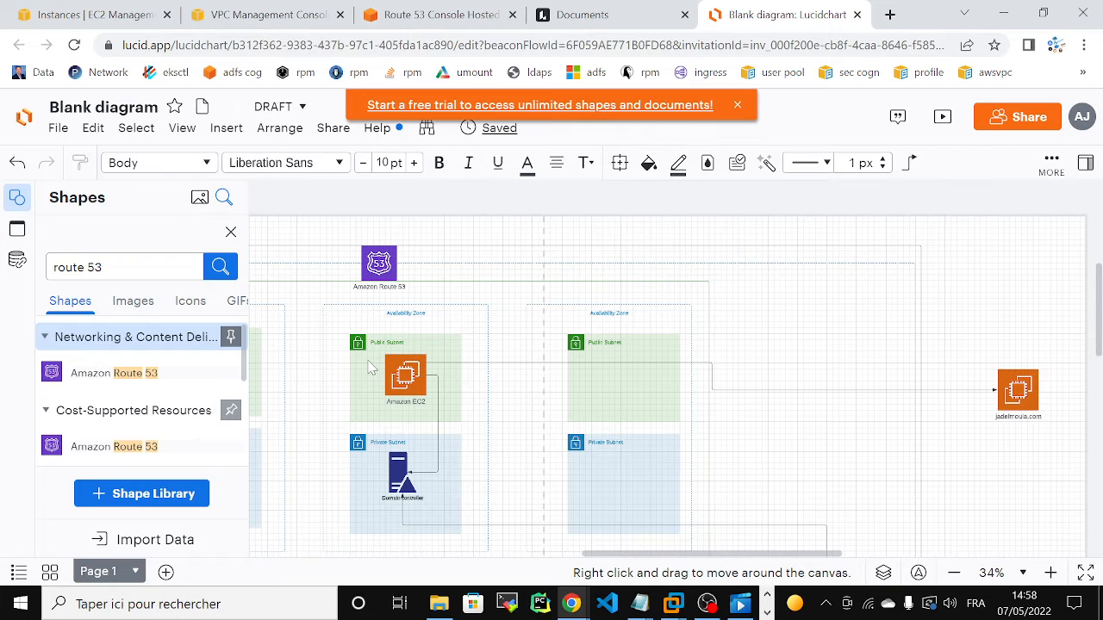
pyautogui.click(1014, 415)
pyautogui.click(878, 445)
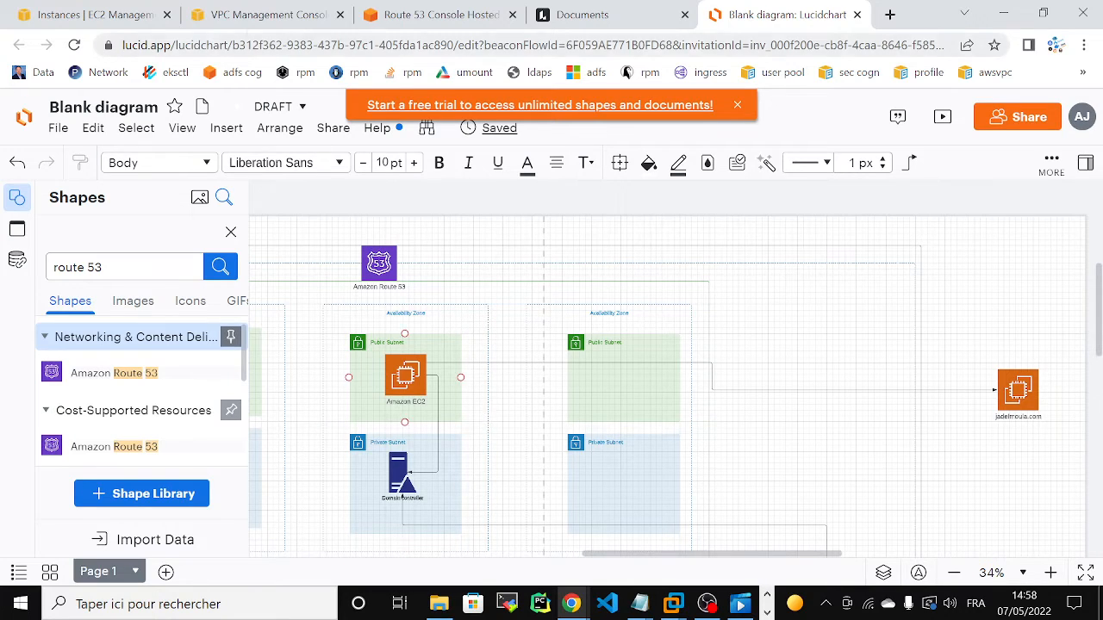
pyautogui.click(252, 17)
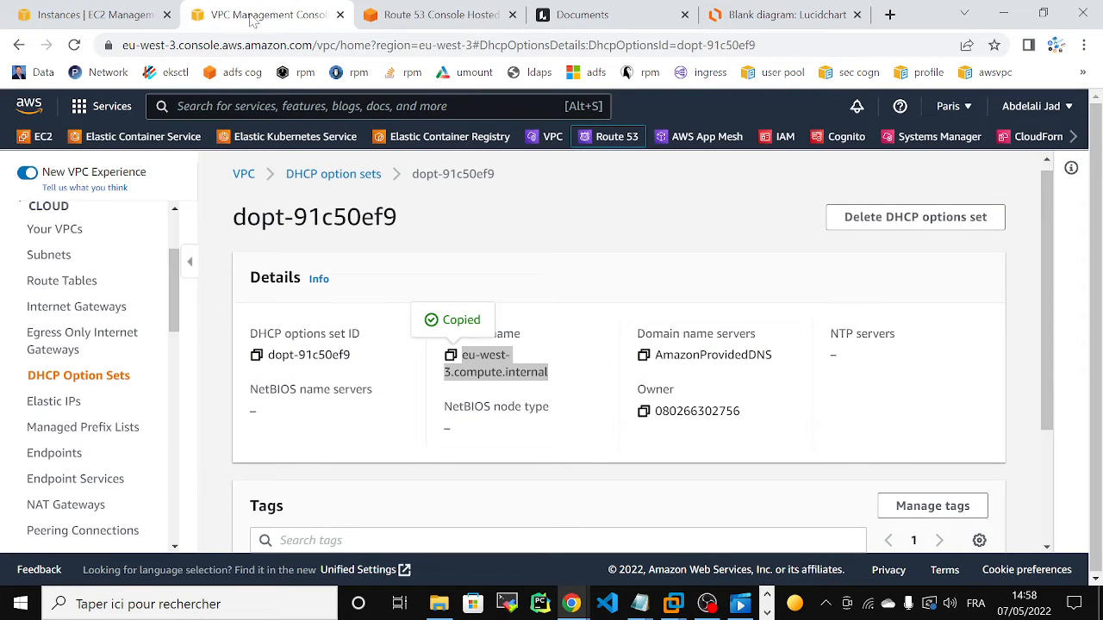
# Step: Start creating a new DHCP options set from the DHCP option sets list and name it balabla
pyautogui.click(337, 179)
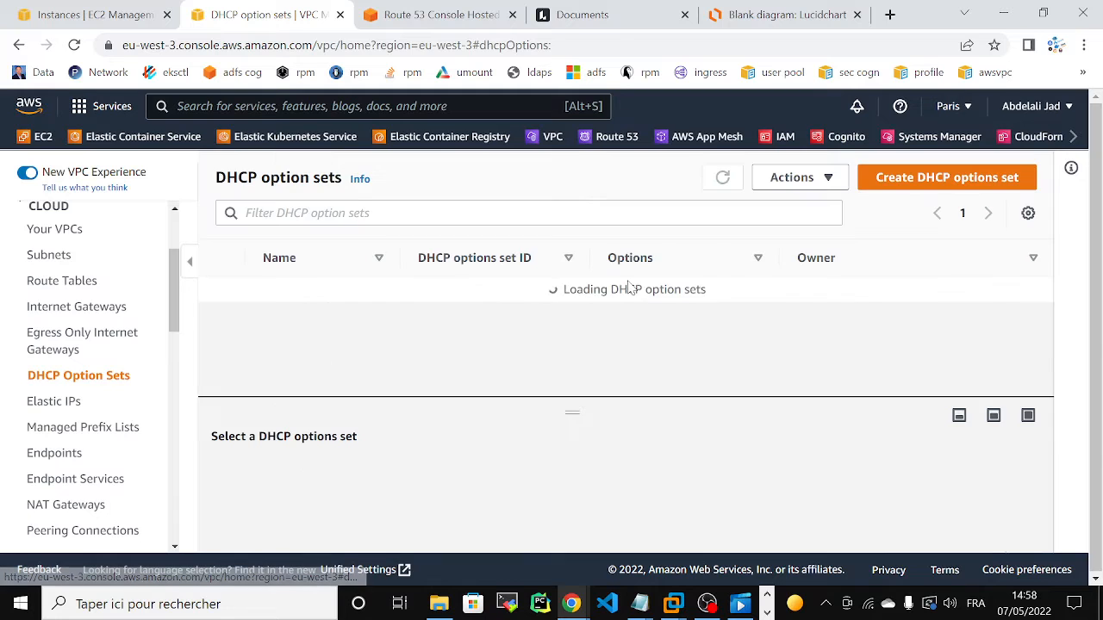
pyautogui.click(888, 185)
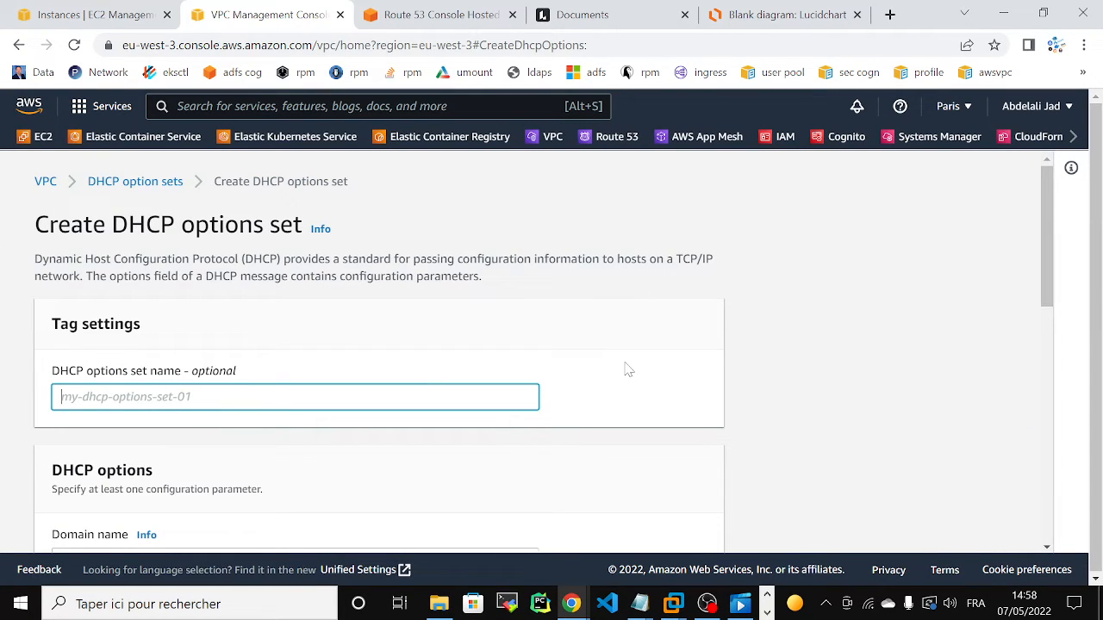
pyautogui.write('a')
pyautogui.press('BackSpace')
pyautogui.write('balabla')
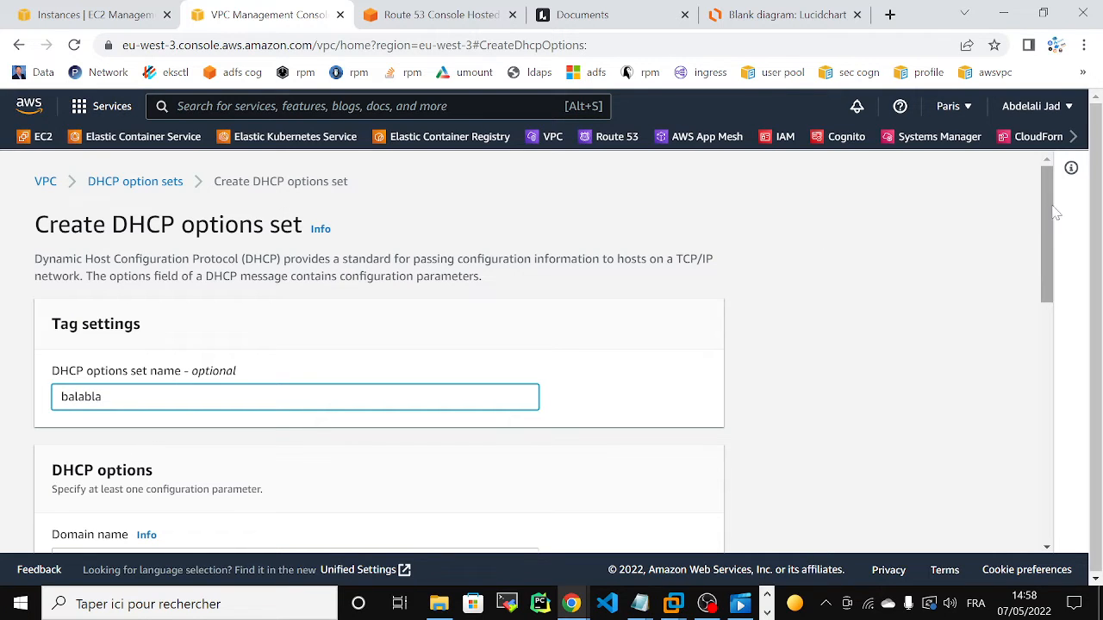
# Step: Set the domain name to jadelmoula.com and the domain name server to 192.10.0.56, and create the DHCP options set
pyautogui.moveTo(1051, 214); pyautogui.dragTo(1068, 323)
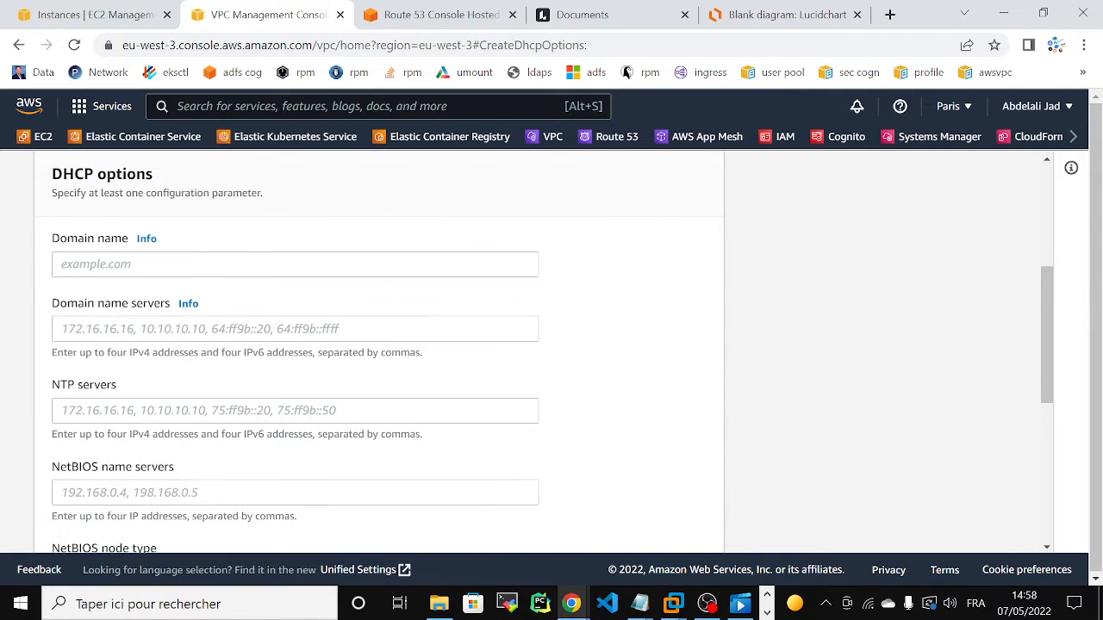
pyautogui.click(327, 263)
pyautogui.write('jadelmoula.com')
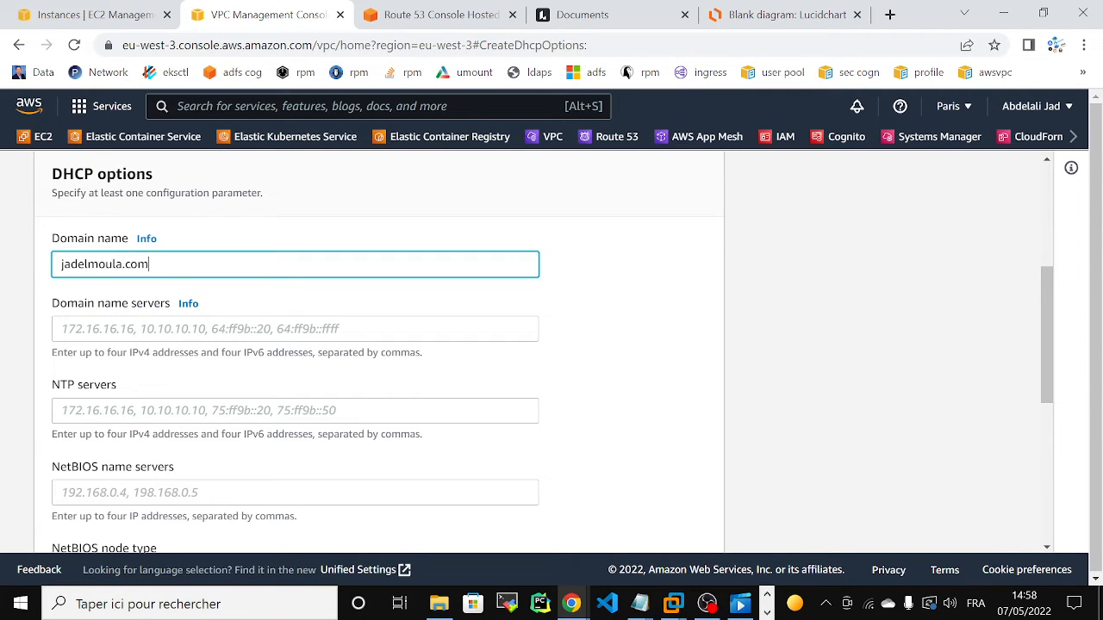
pyautogui.click(295, 329)
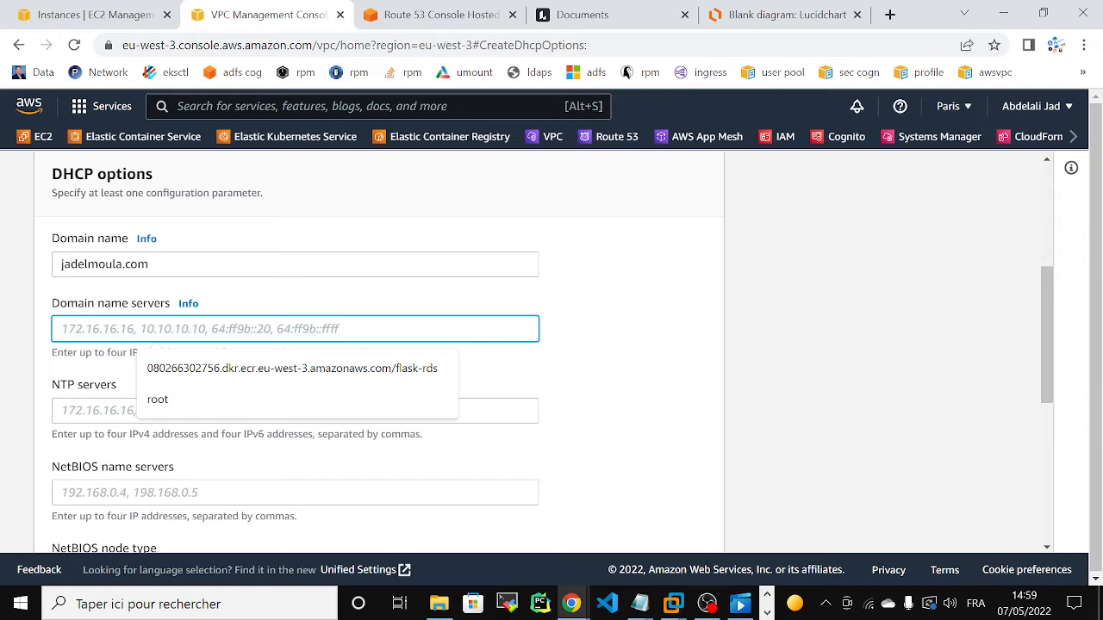
pyautogui.write('18')
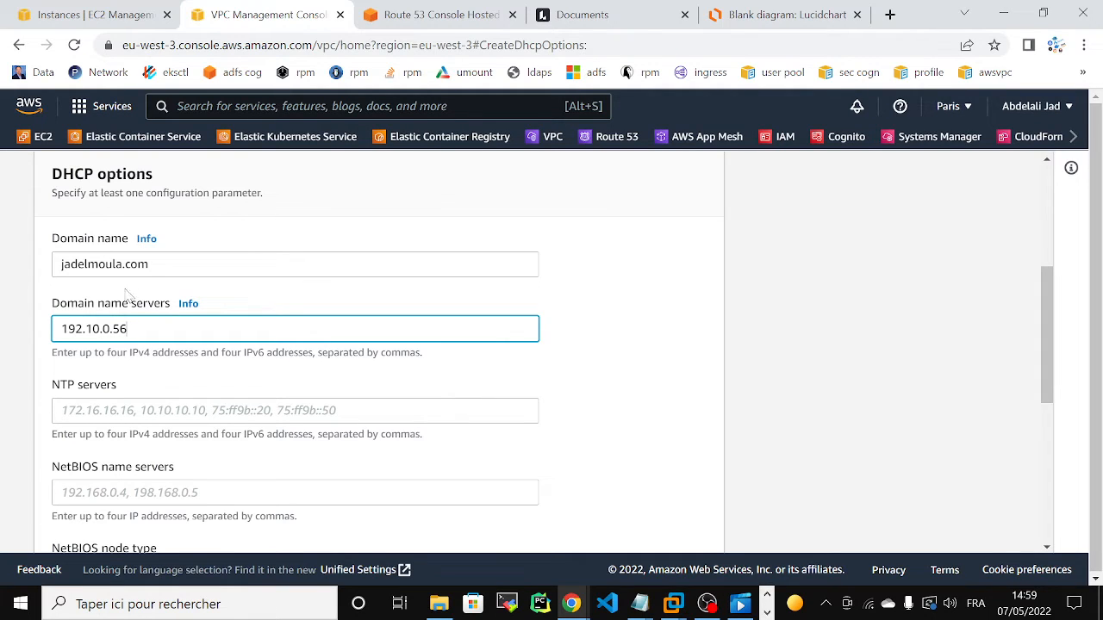
pyautogui.moveTo(1043, 376); pyautogui.dragTo(1048, 515)
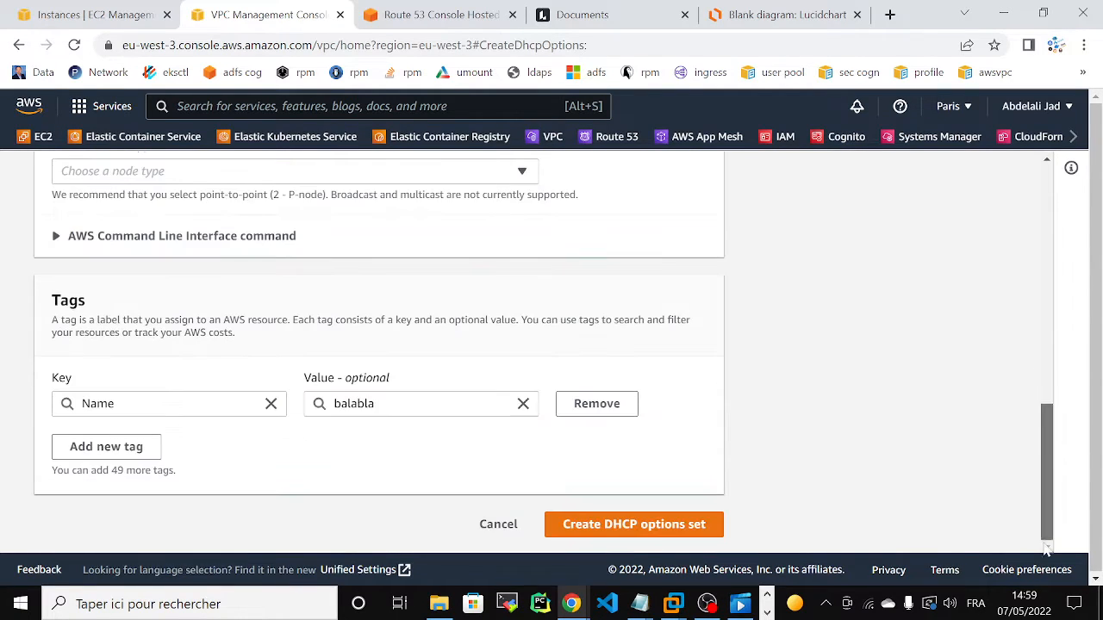
pyautogui.click(640, 528)
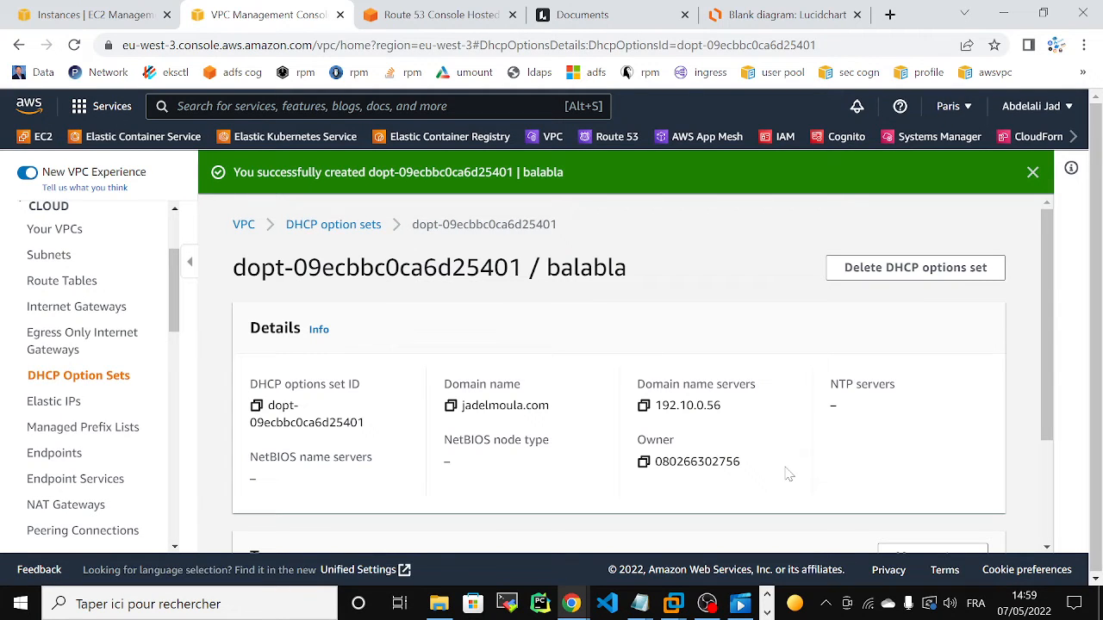
# Step: Open the list of VPCs, and switch to the Lucidchart diagram to review the whole network layout
pyautogui.click(47, 231)
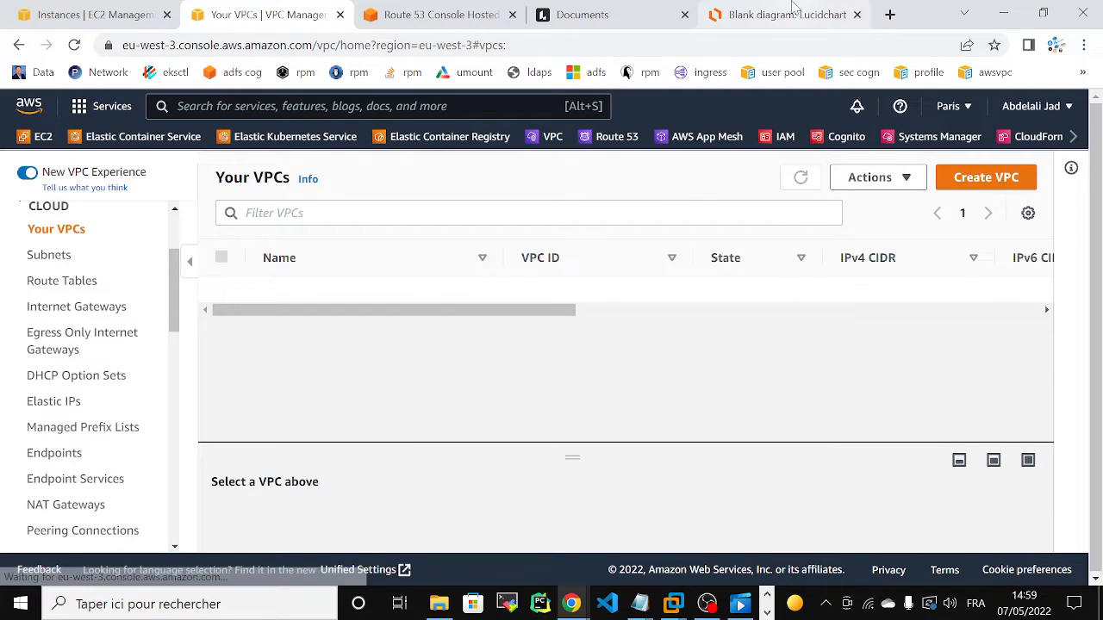
pyautogui.click(784, 14)
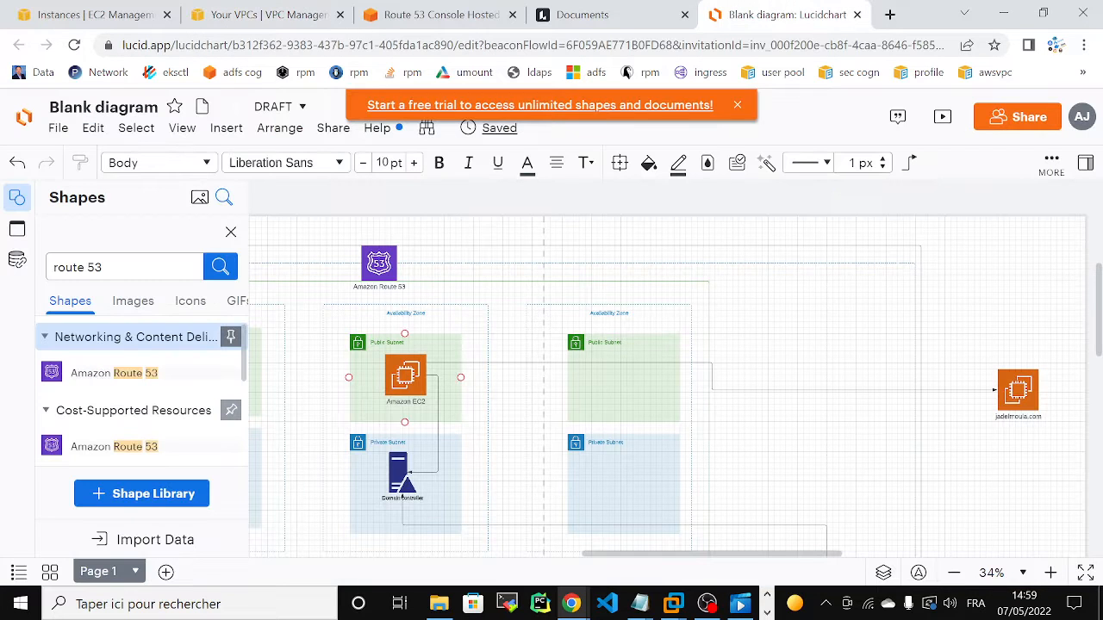
pyautogui.scroll(-5, 549, 433)
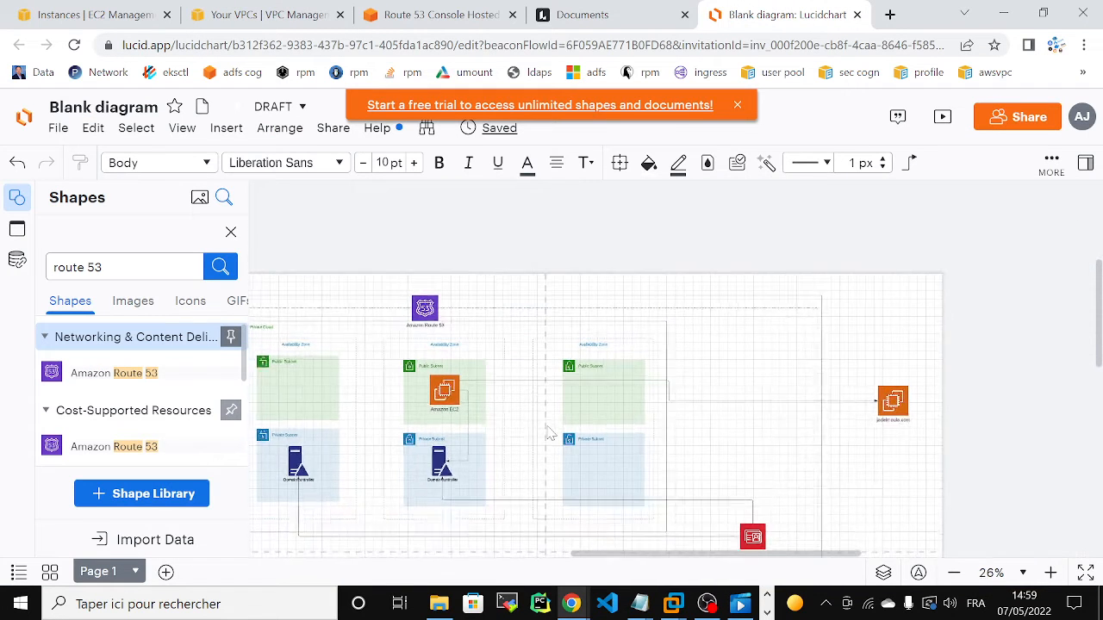
pyautogui.moveTo(601, 556); pyautogui.dragTo(574, 556)
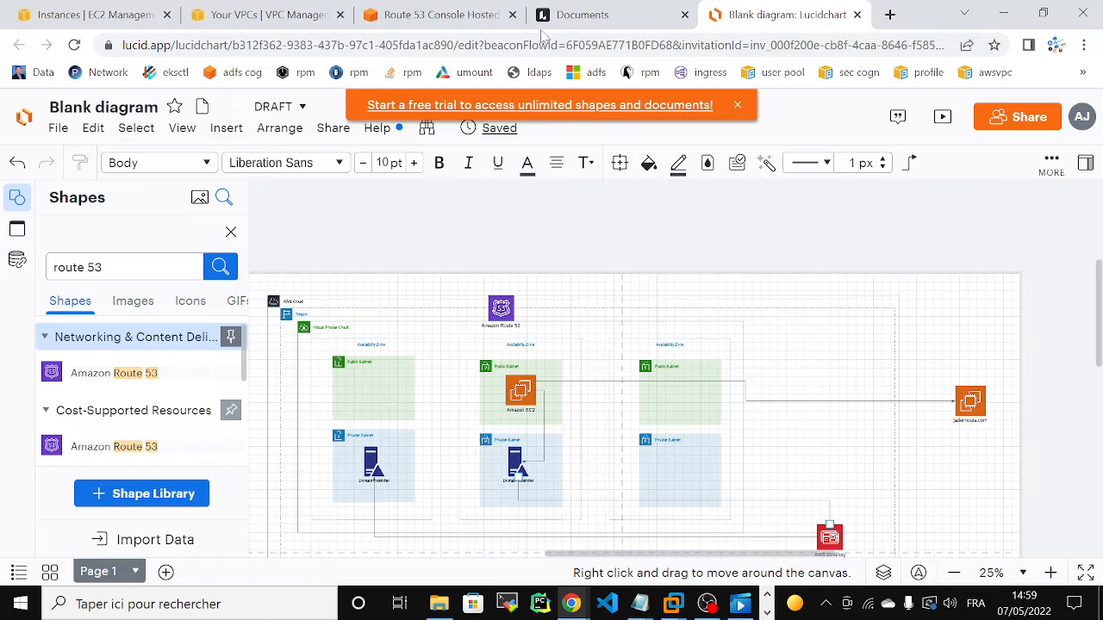
# Step: In the VPC console, open the DHCP options set assignment of eb_vpc, view the selectable sets, and leave without saving
pyautogui.click(267, 15)
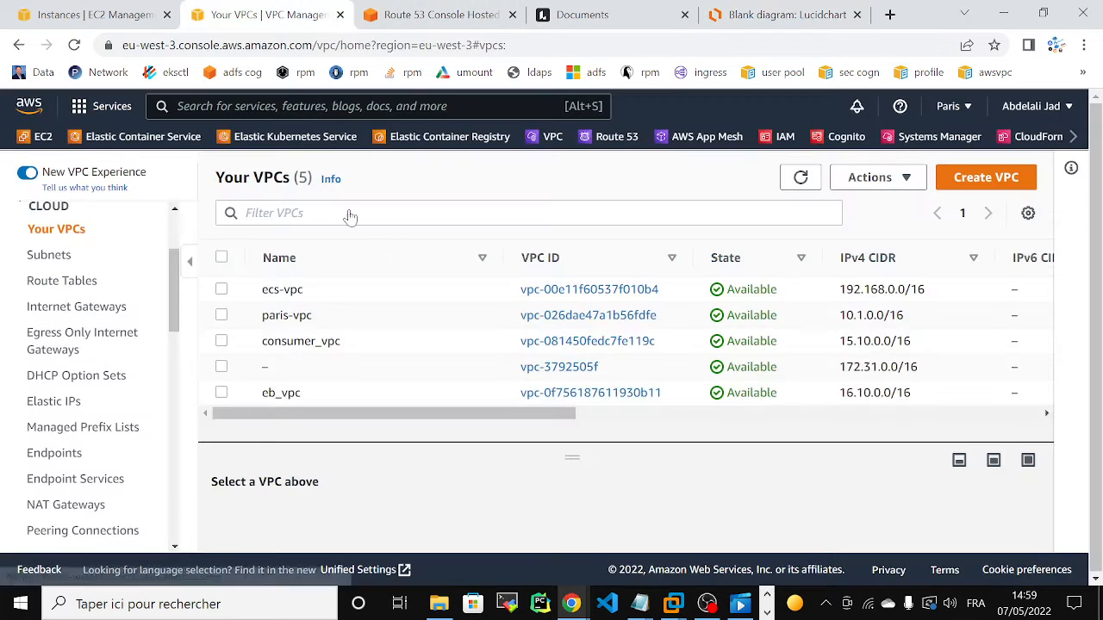
pyautogui.click(558, 397)
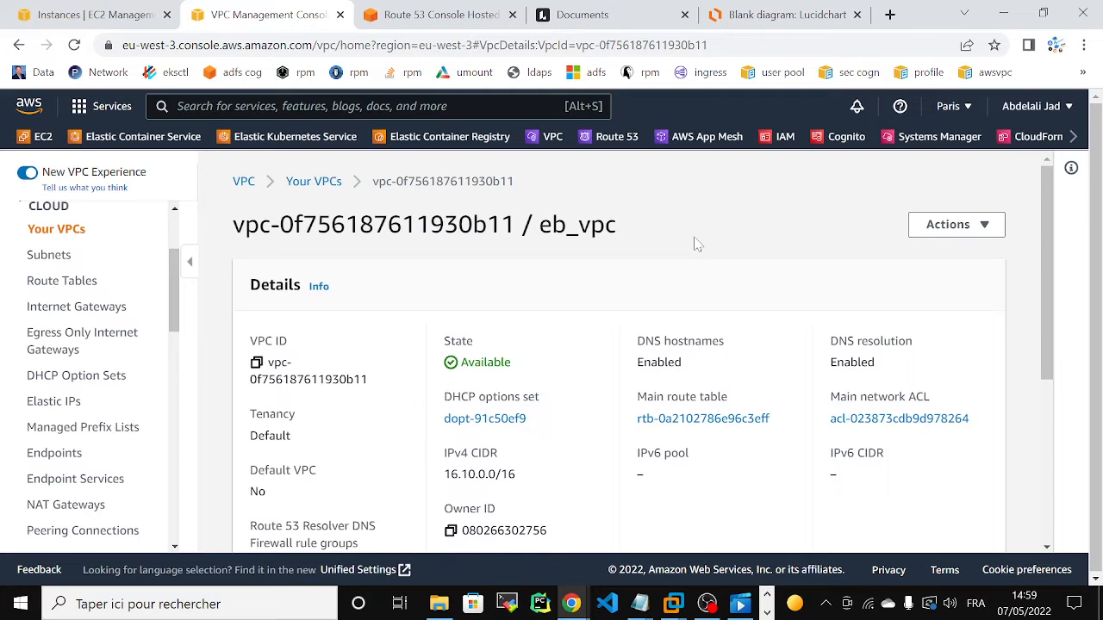
pyautogui.click(939, 226)
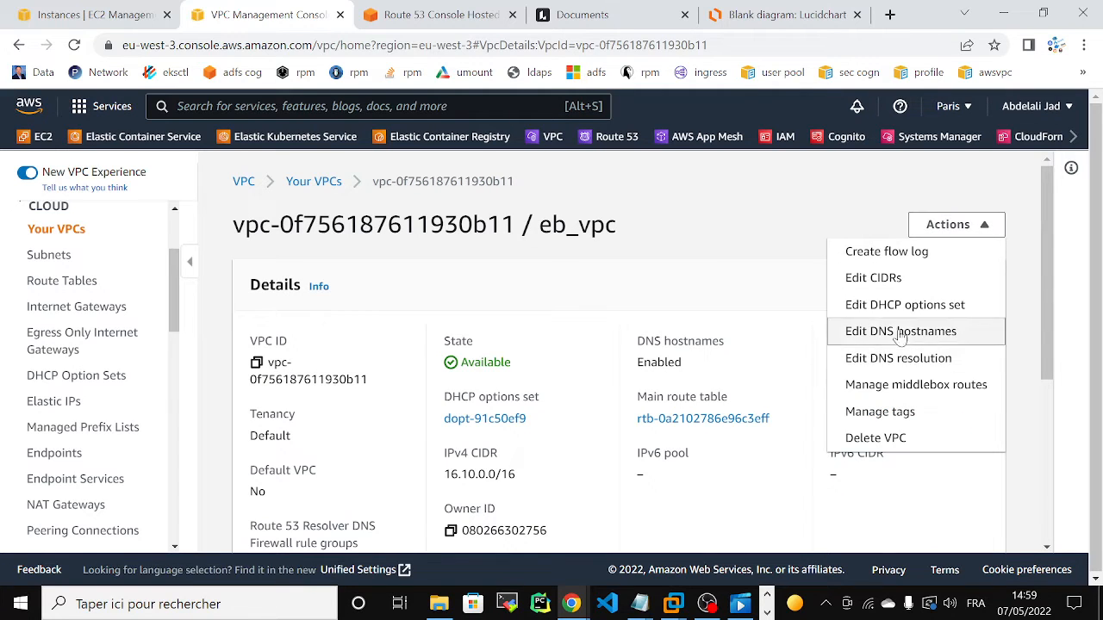
pyautogui.click(860, 304)
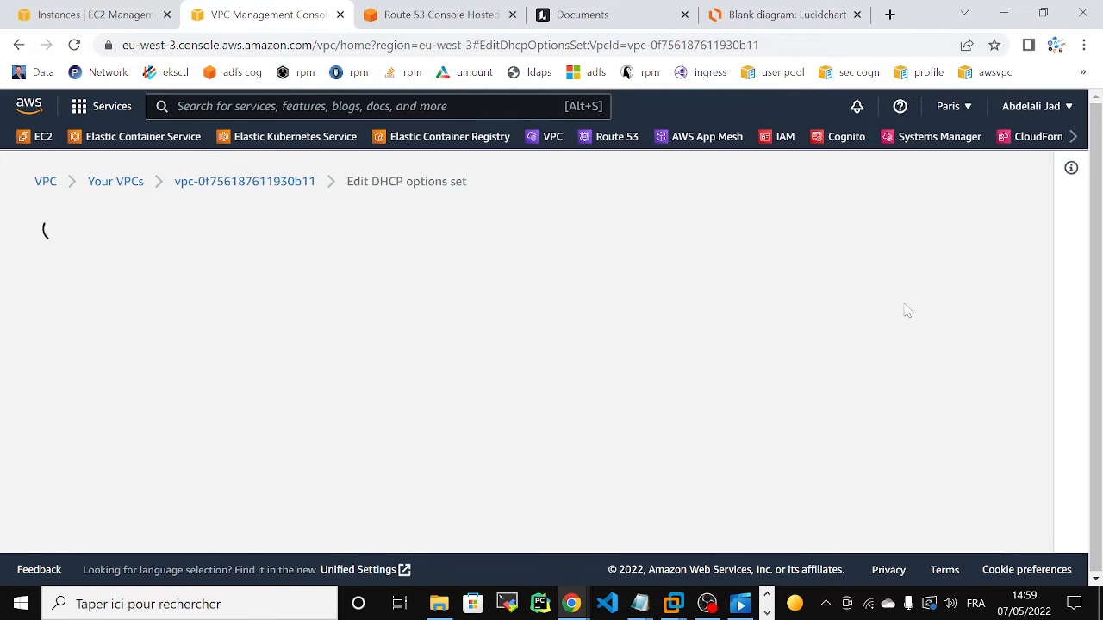
pyautogui.click(254, 429)
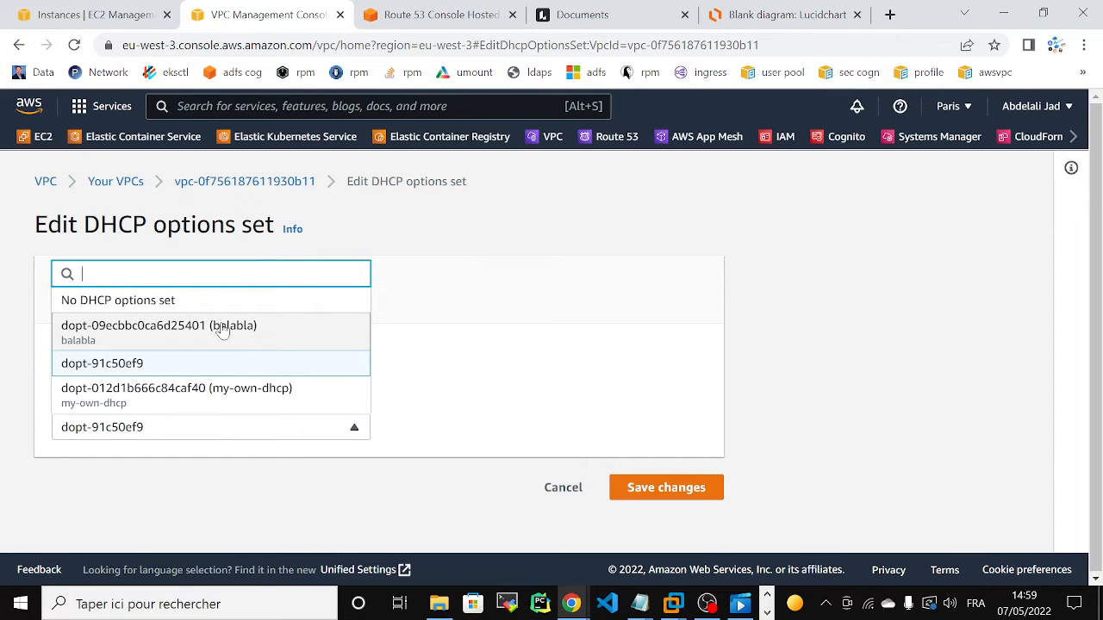
pyautogui.click(559, 493)
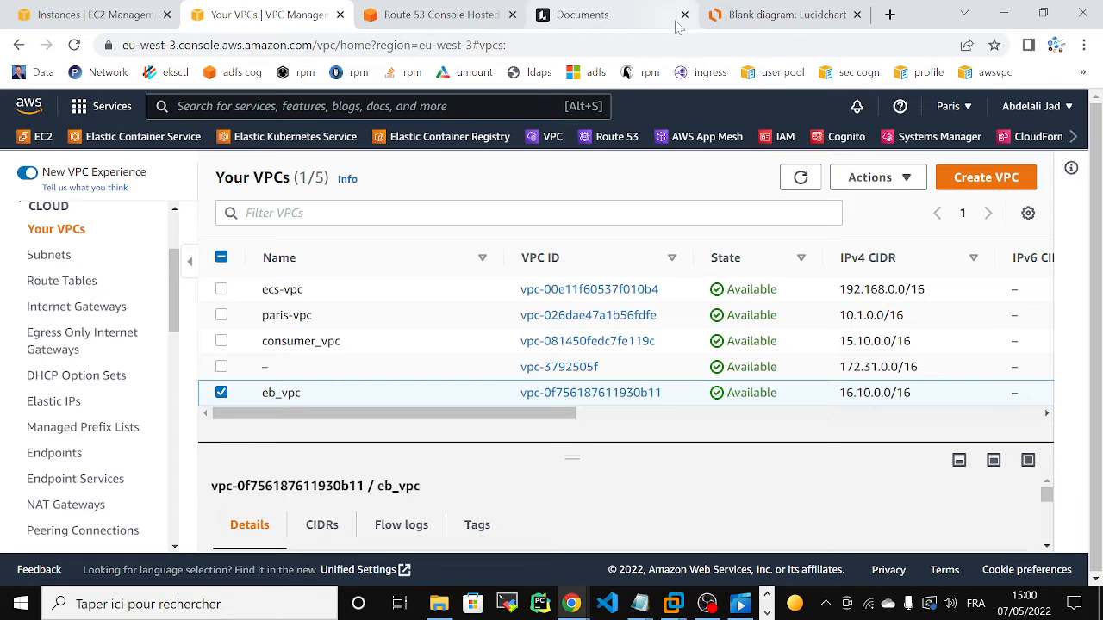
# Step: Open the DHCP option sets list in a separate browser tab and check the IPv4 CIDR of eb_vpc
pyautogui.rightClick(75, 379)
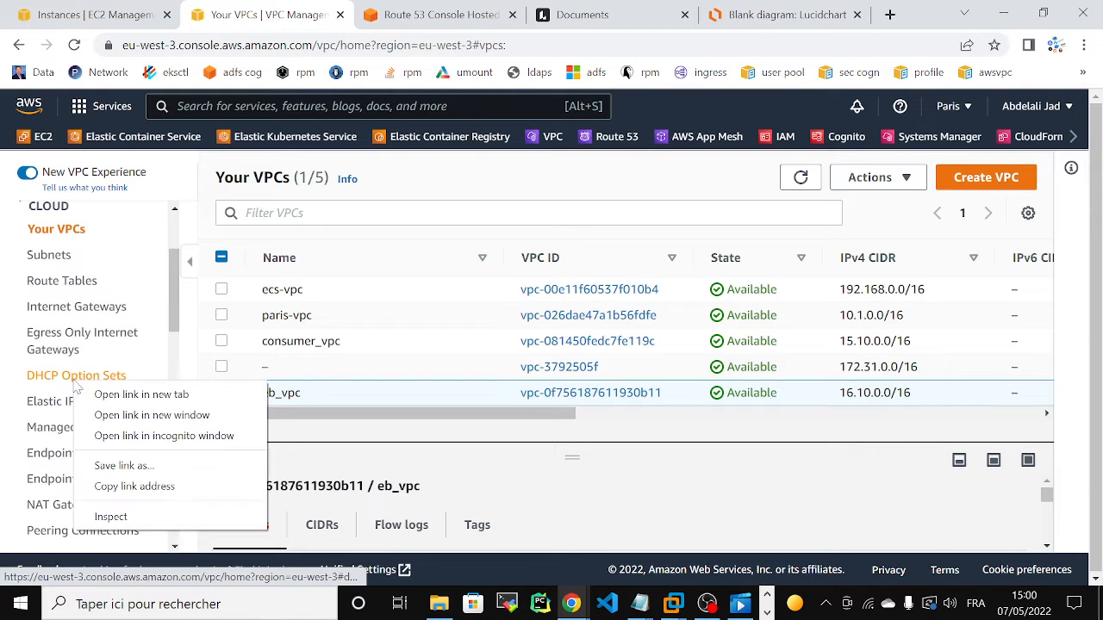
pyautogui.click(130, 394)
pyautogui.click(343, 22)
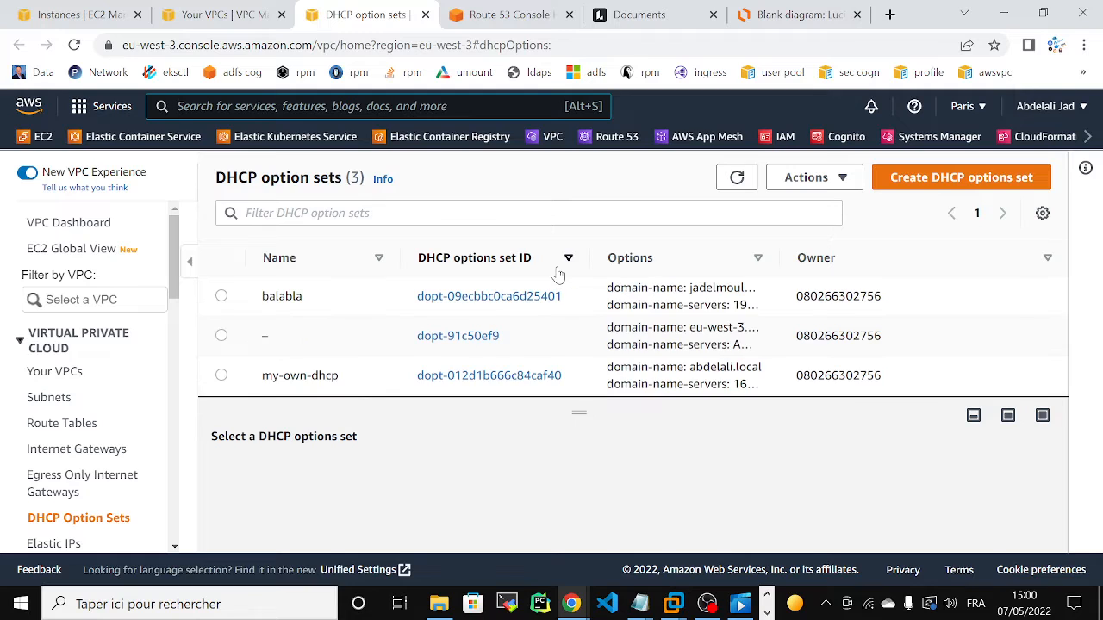
pyautogui.click(198, 23)
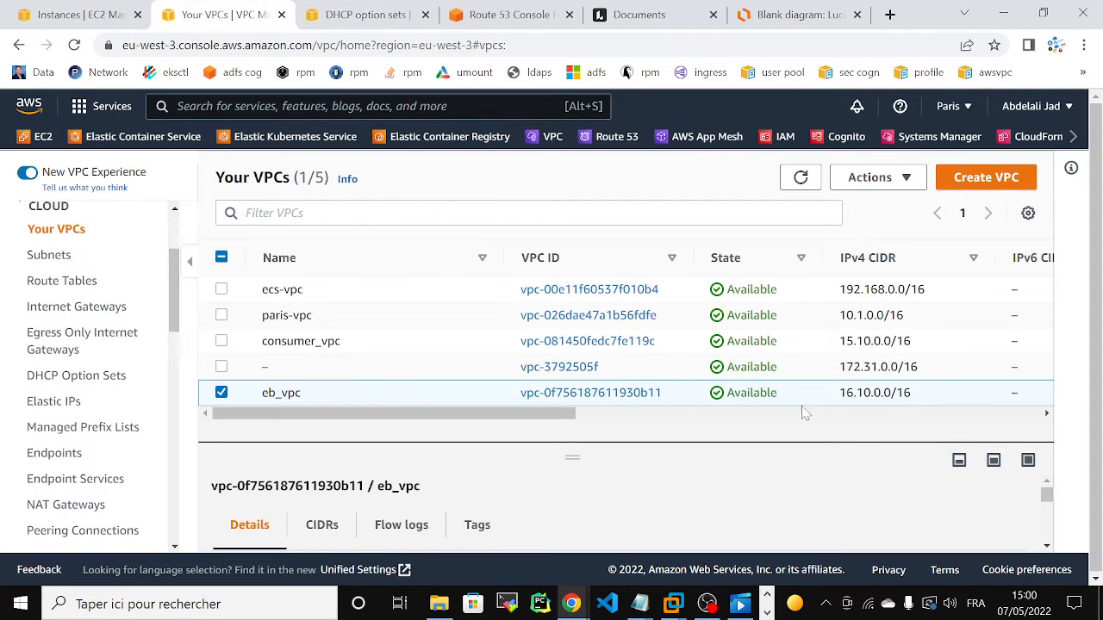
pyautogui.moveTo(841, 393); pyautogui.dragTo(913, 398)
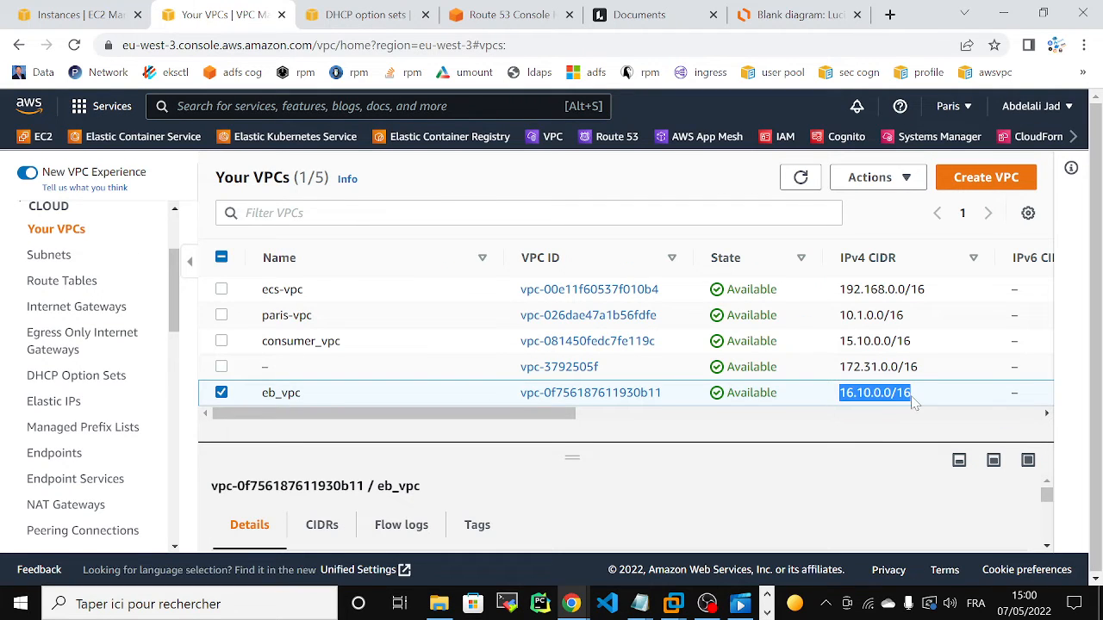
# Step: Open the details of the balabla DHCP options set and examine its domain name and domain name servers
pyautogui.click(358, 16)
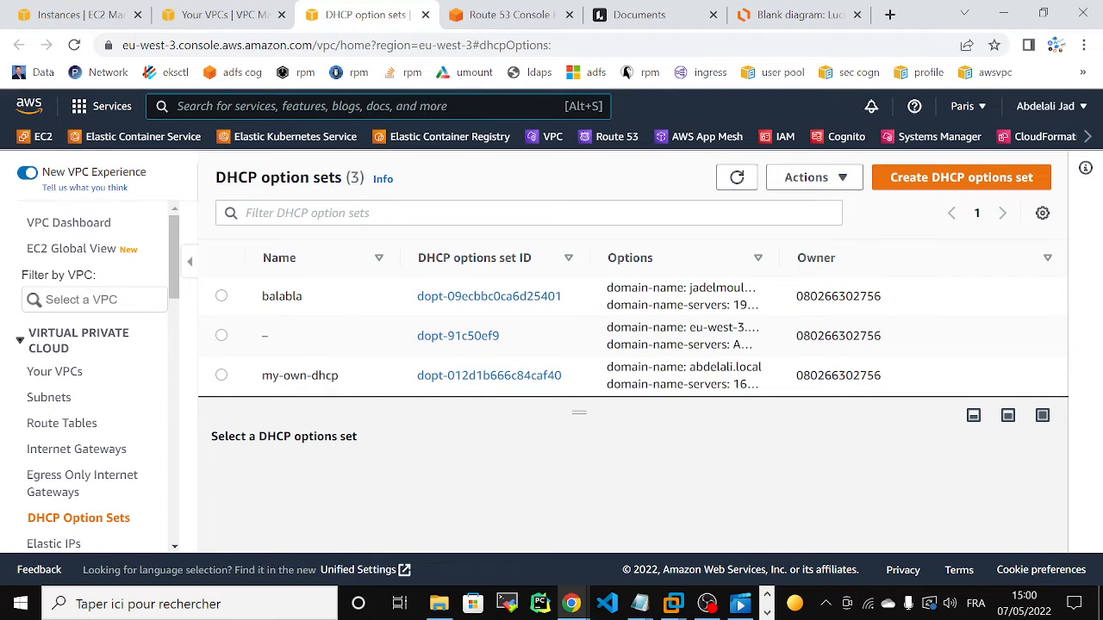
pyautogui.click(450, 301)
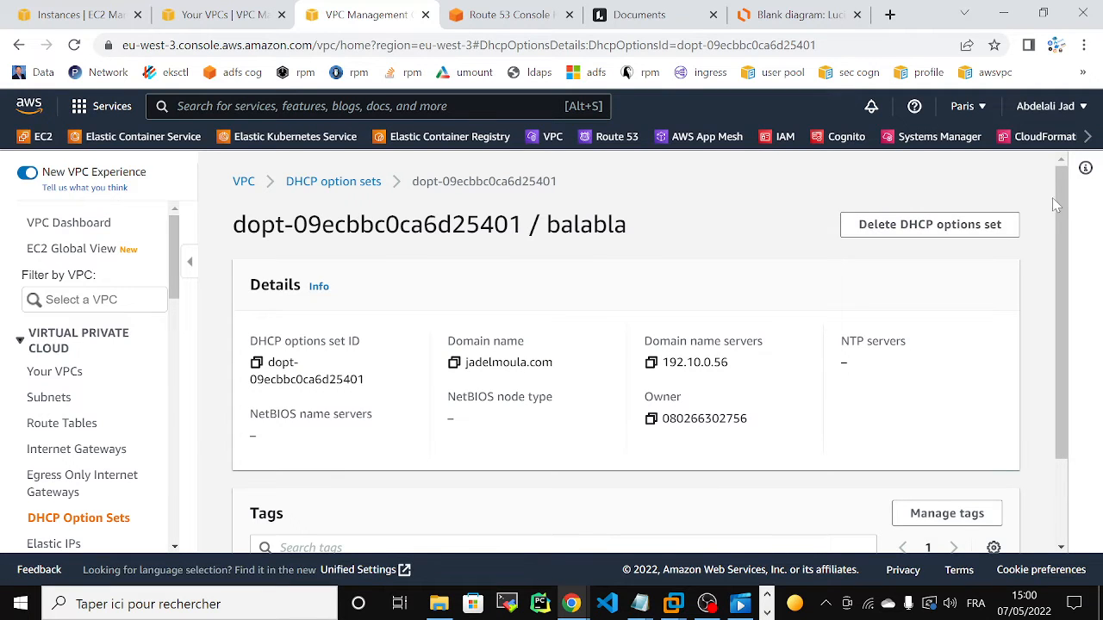
pyautogui.moveTo(1059, 195)
pyautogui.mouseDown()
pyautogui.moveTo(1069, 248)
pyautogui.moveTo(1064, 194)
pyautogui.mouseUp()
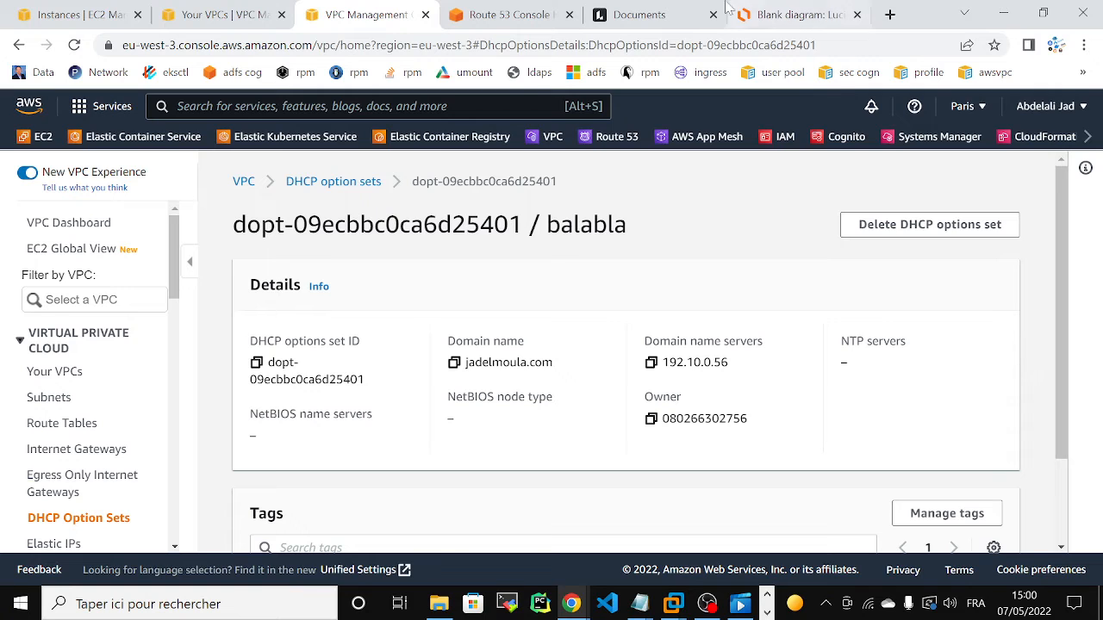
# Step: Switch to the Lucidchart diagram and examine the VPC, its domain controllers and the Amazon Route 53 icon
pyautogui.click(765, 19)
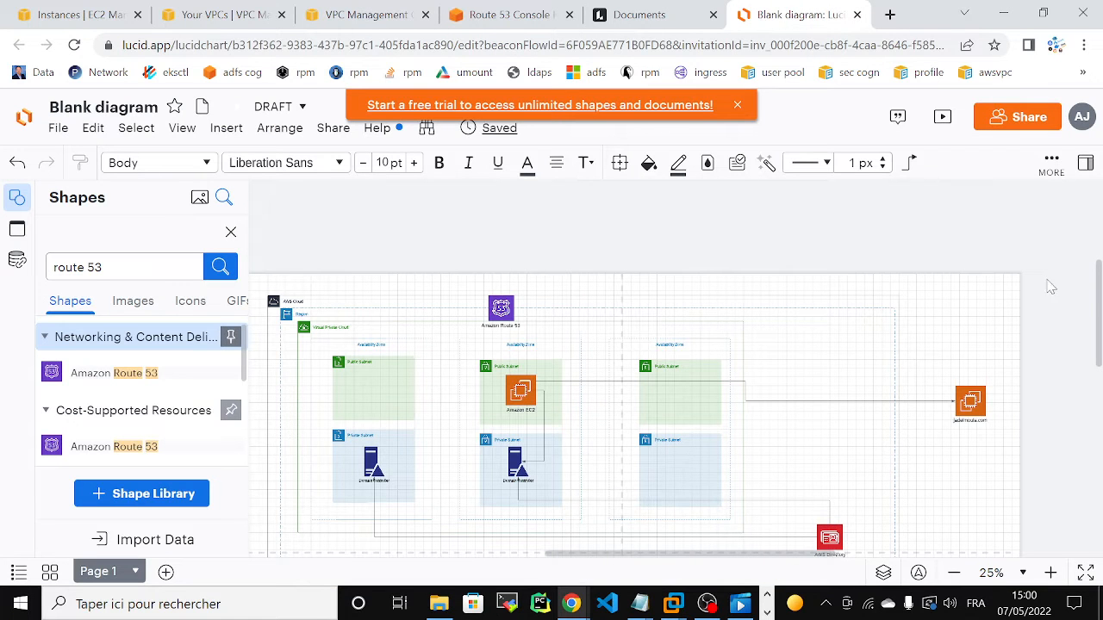
pyautogui.moveTo(1100, 314); pyautogui.dragTo(1100, 325)
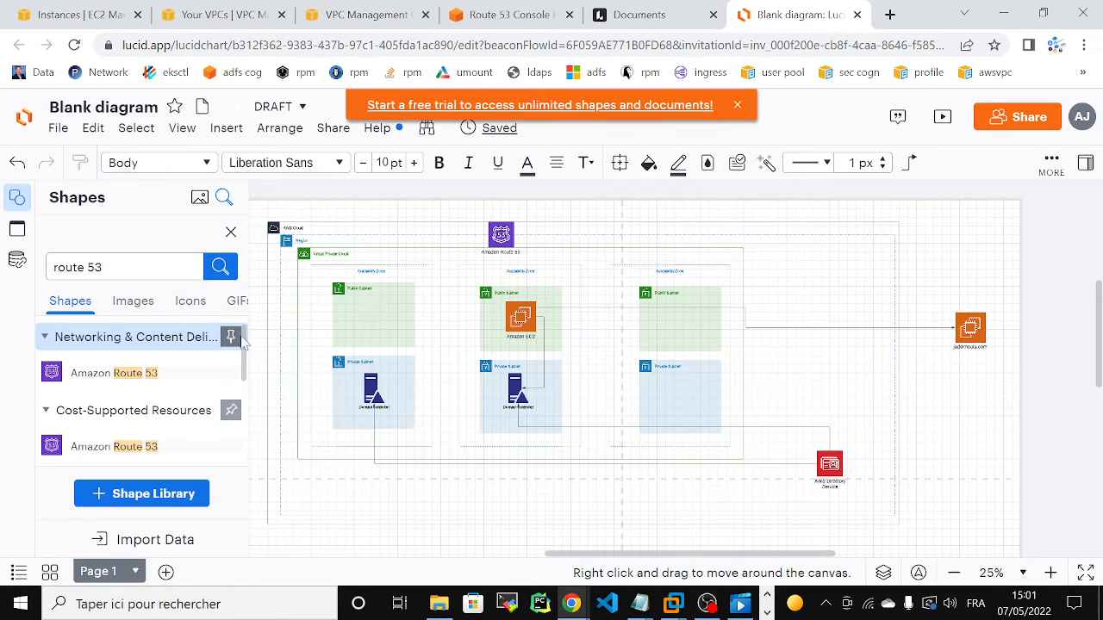
pyautogui.moveTo(582, 552); pyautogui.dragTo(575, 557)
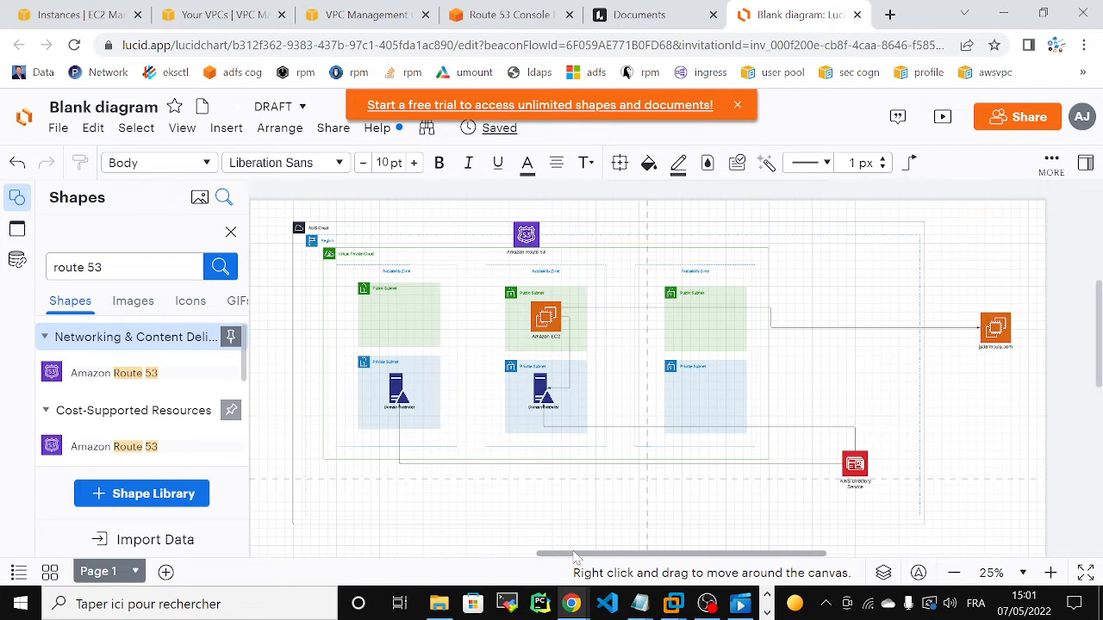
pyautogui.click(525, 233)
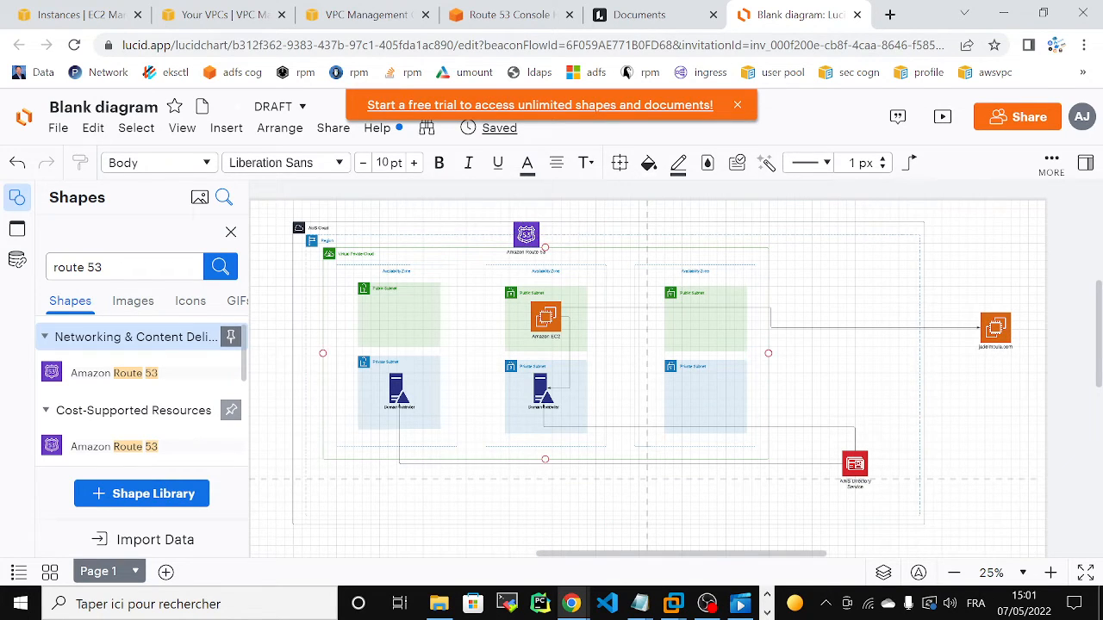
pyautogui.hotkey('ctrl', 'a')
pyautogui.press('BackSpace')
pyautogui.write('out')
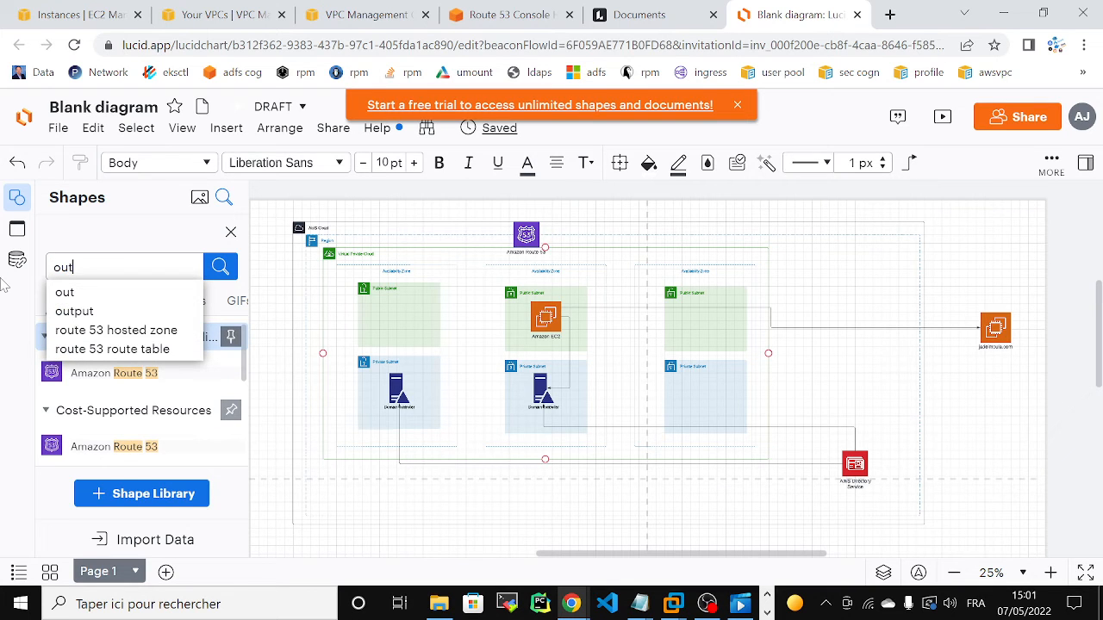
pyautogui.write('bound')
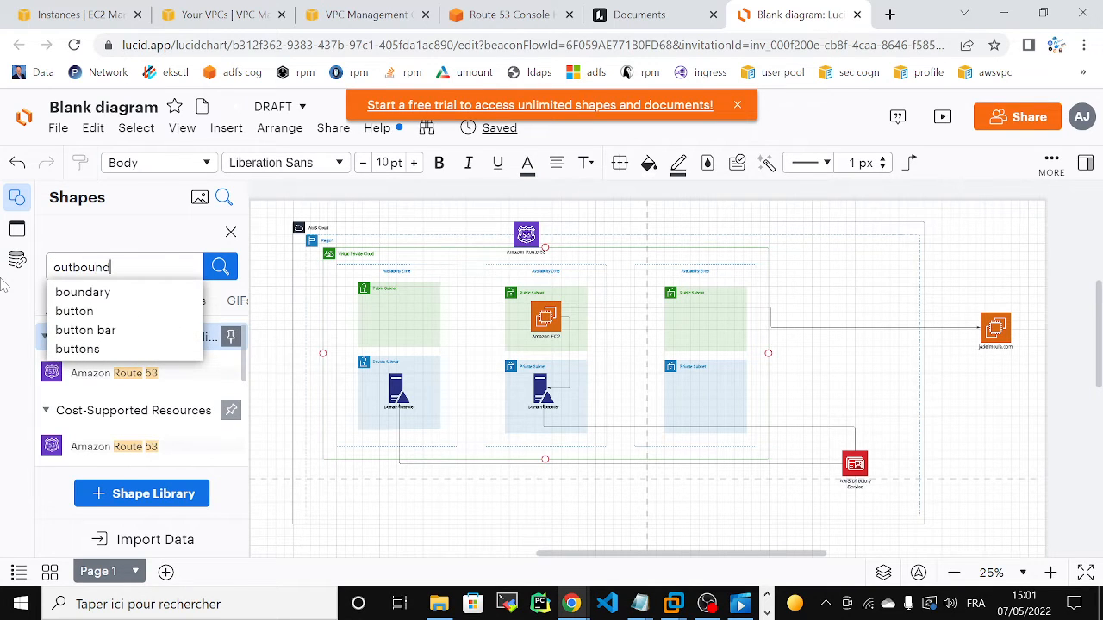
pyautogui.write(' poin')
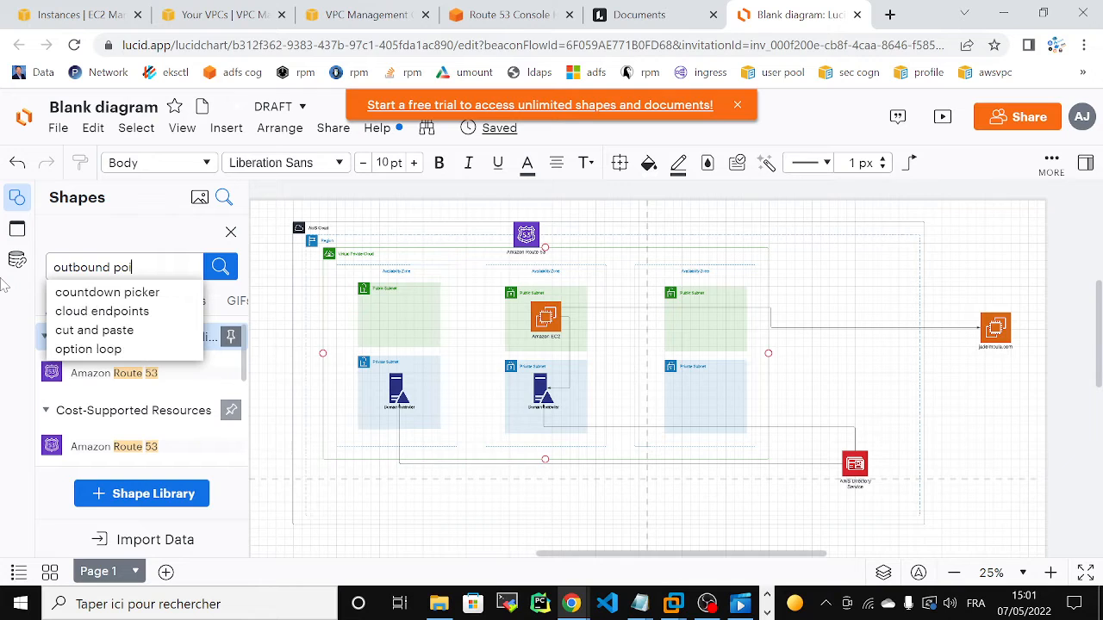
pyautogui.press('BackSpace')
pyautogui.press('BackSpace')
pyautogui.press('BackSpace')
pyautogui.press('BackSpace')
pyautogui.press('BackSpace')
pyautogui.press('BackSpace')
pyautogui.press('BackSpace')
pyautogui.press('BackSpace')
pyautogui.press('BackSpace')
pyautogui.press('BackSpace')
pyautogui.press('BackSpace')
pyautogui.press('BackSpace')
pyautogui.press('BackSpace')
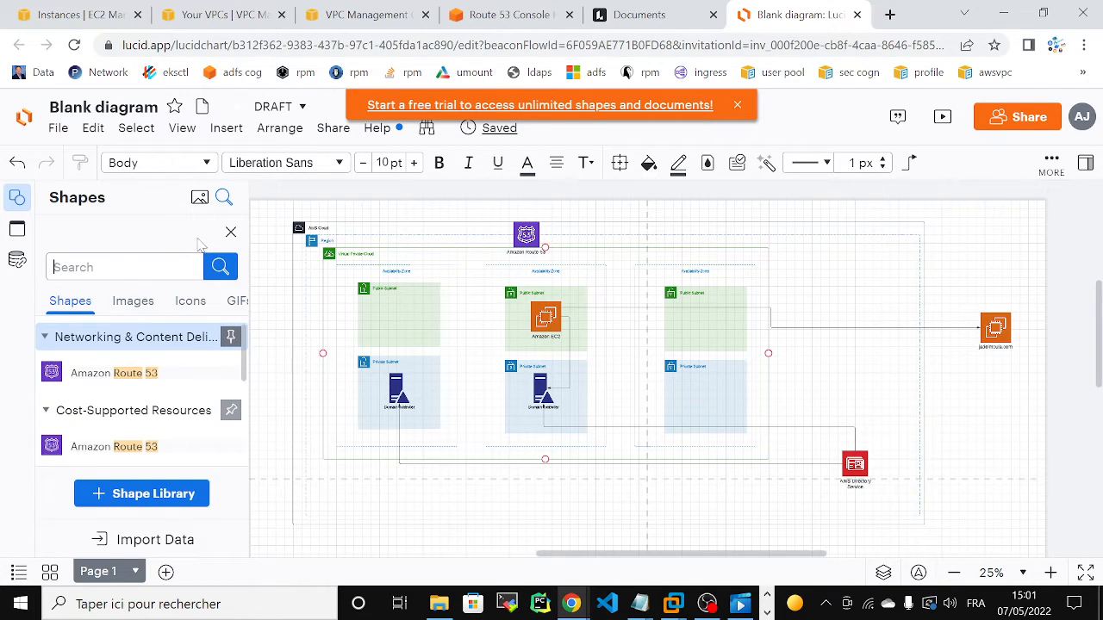
# Step: Clear the shape search and add an Endpoint shape from the Networking & Content Delivery library between the second and third availability zones, near the VPC's upper edge
pyautogui.click(231, 236)
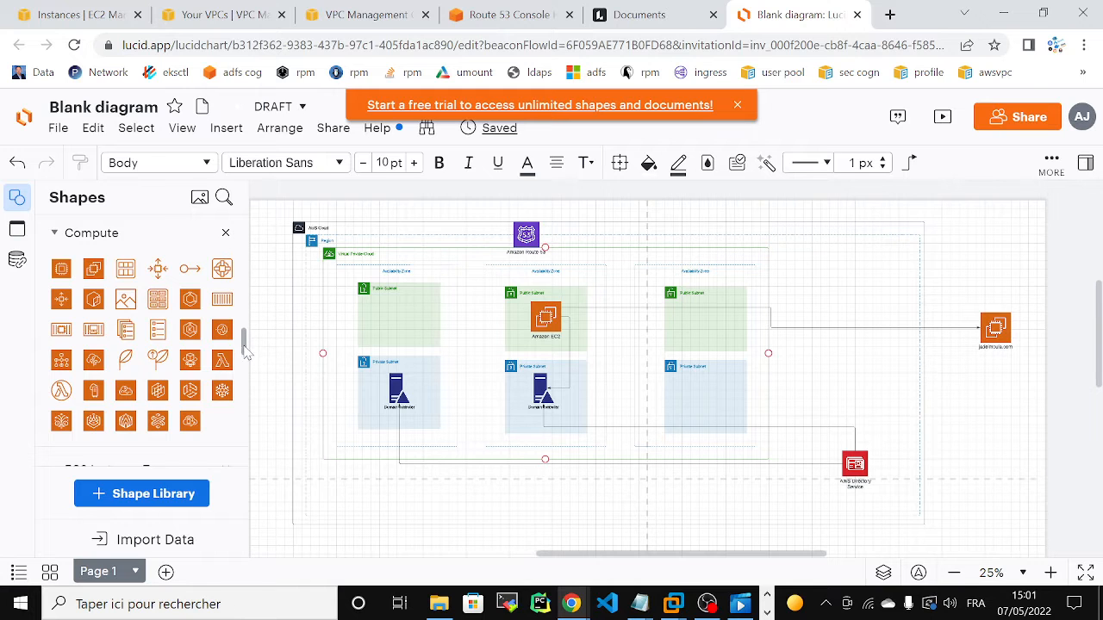
pyautogui.scroll(-6, 248, 361)
pyautogui.scroll(-5, 246, 366)
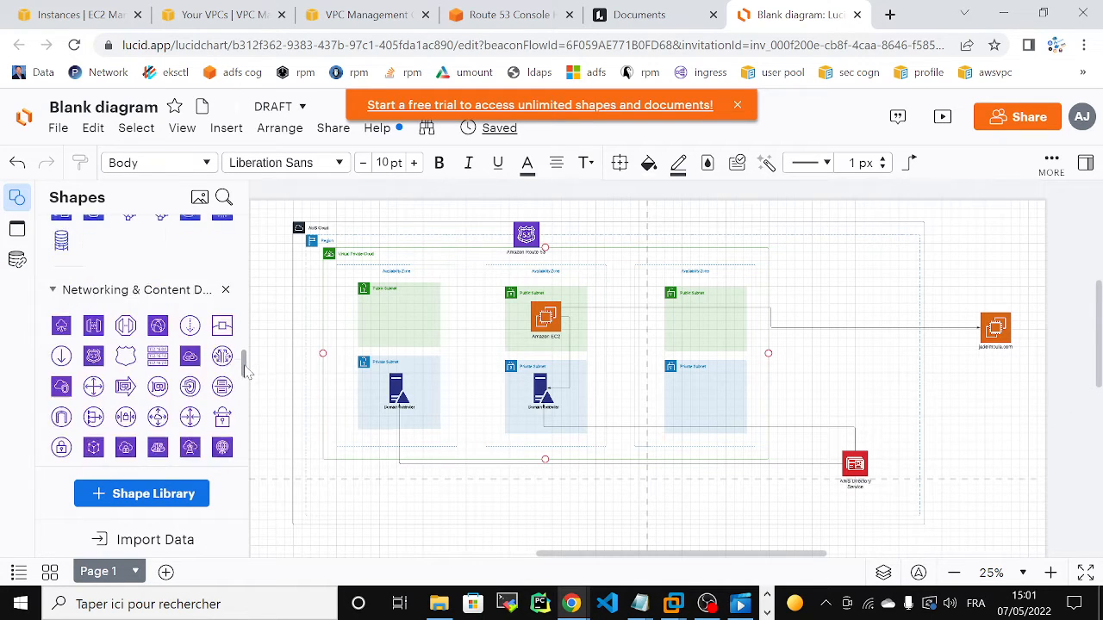
pyautogui.scroll(1, 246, 372)
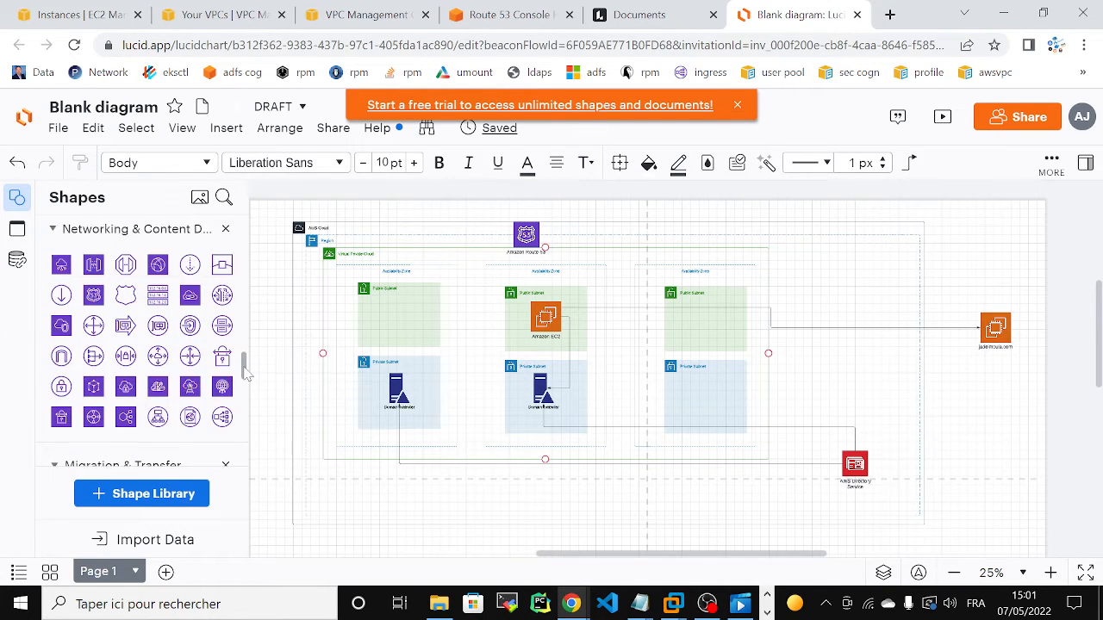
pyautogui.moveTo(126, 265)
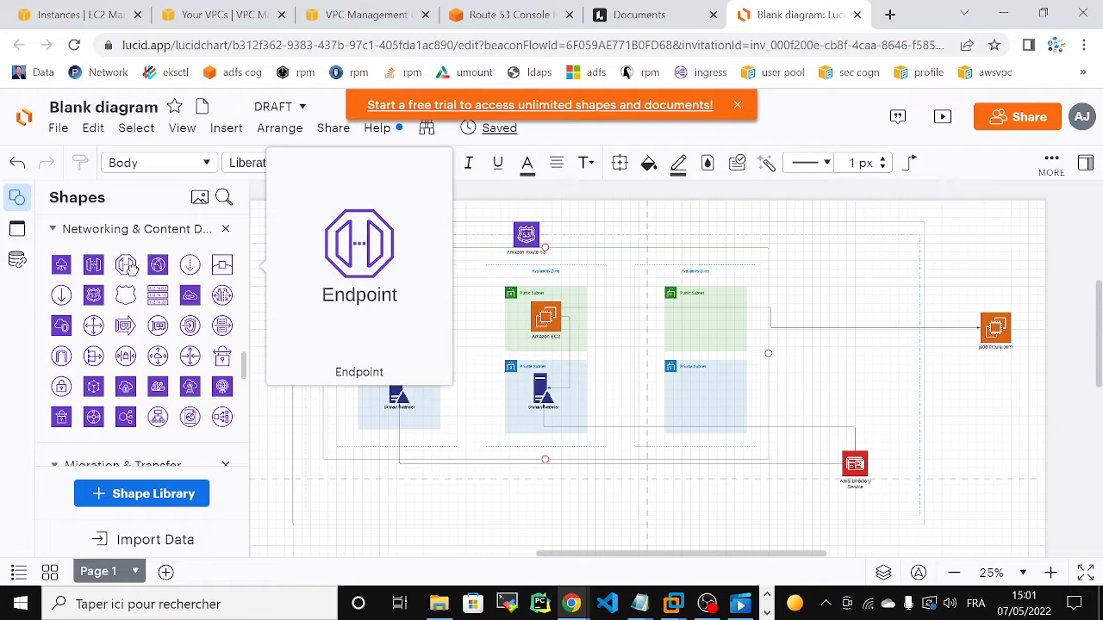
pyautogui.moveTo(130, 268); pyautogui.dragTo(640, 290)
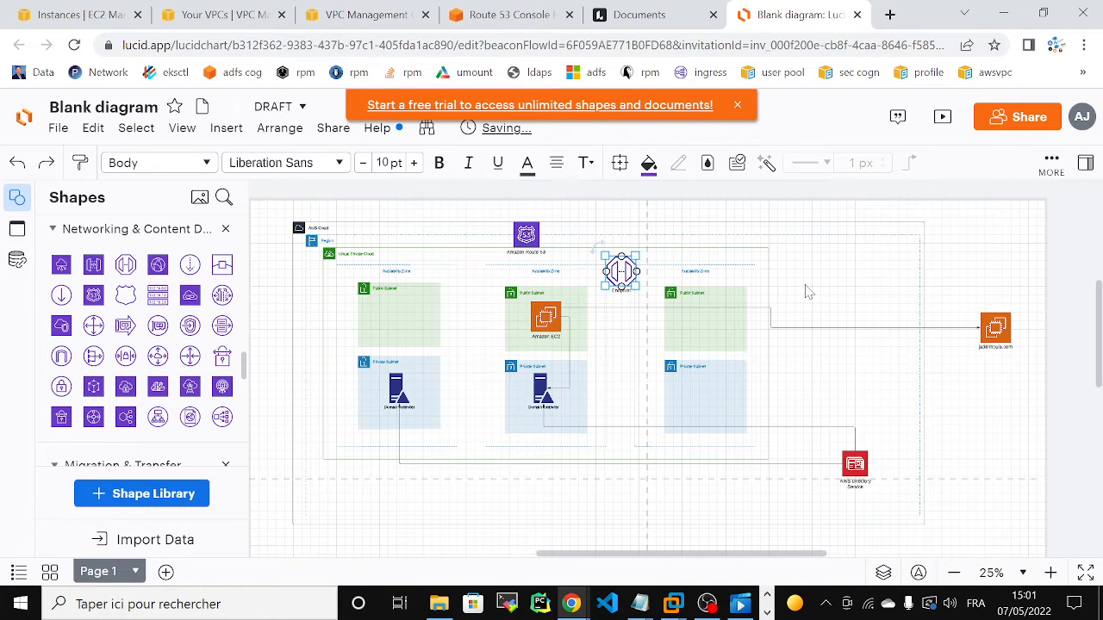
# Step: Switch to the Route 53 console, view the Resolver section with its inbound and outbound endpoints, and return to the Lucidchart diagram
pyautogui.click(491, 14)
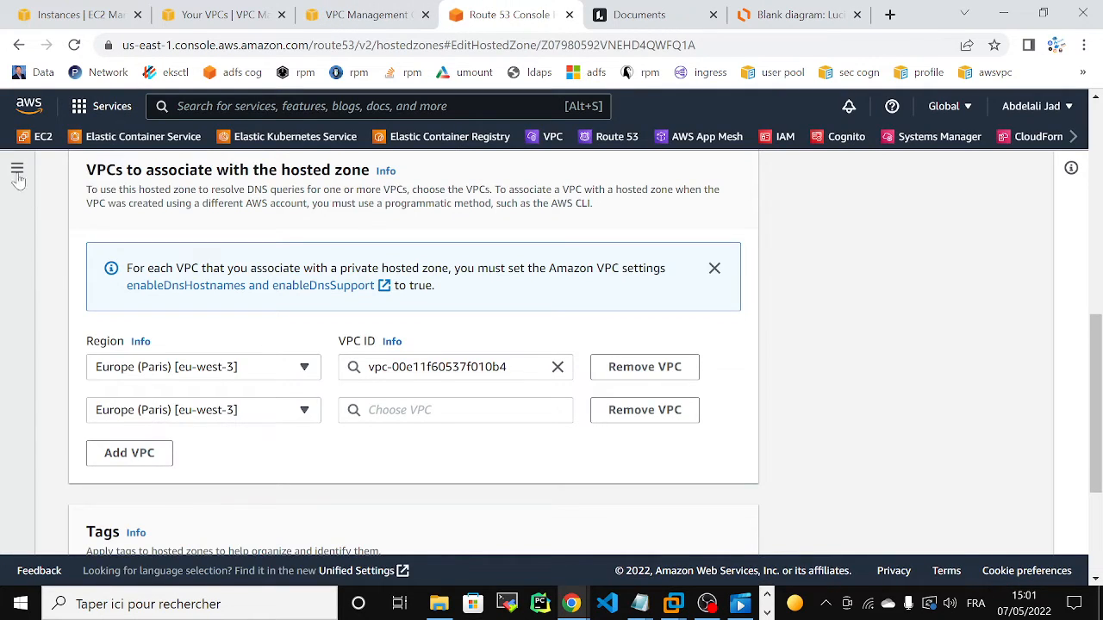
pyautogui.scroll(-2, 231, 293)
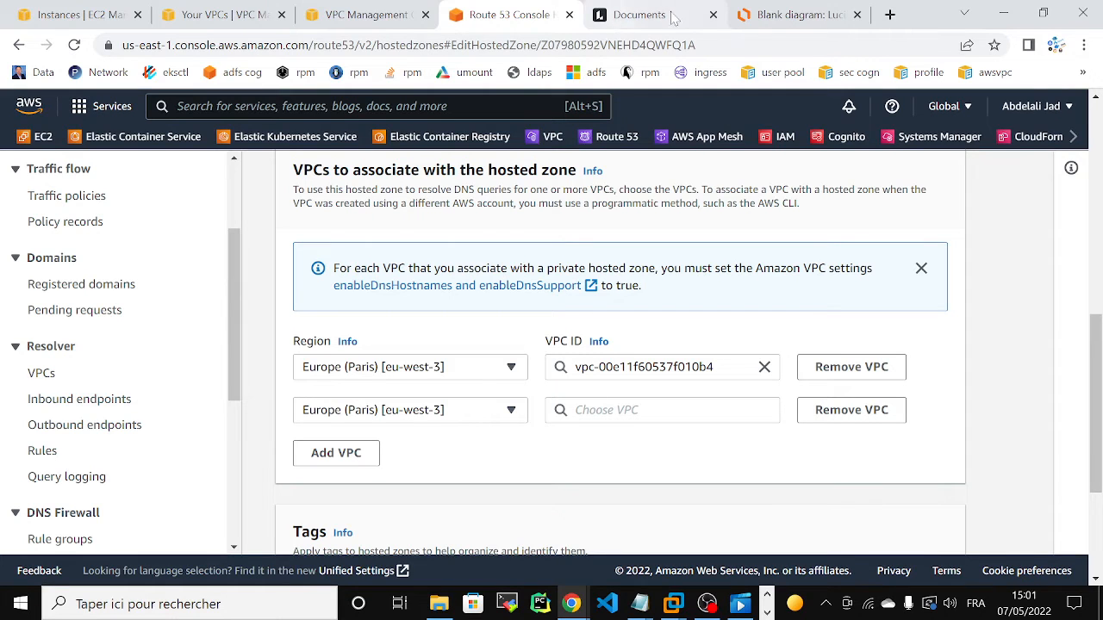
pyautogui.click(754, 15)
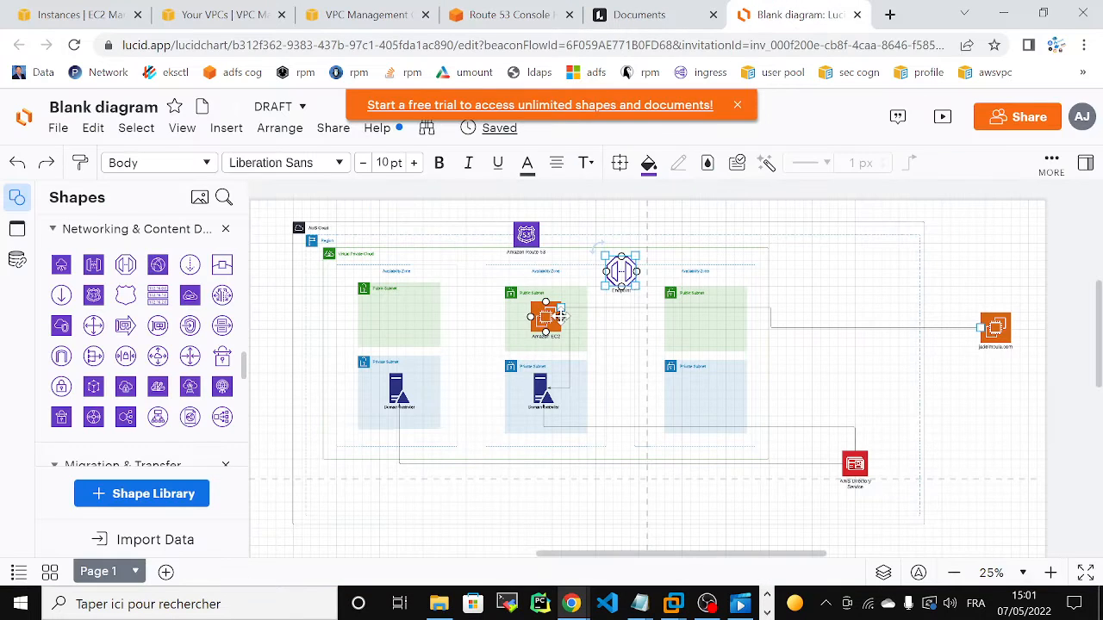
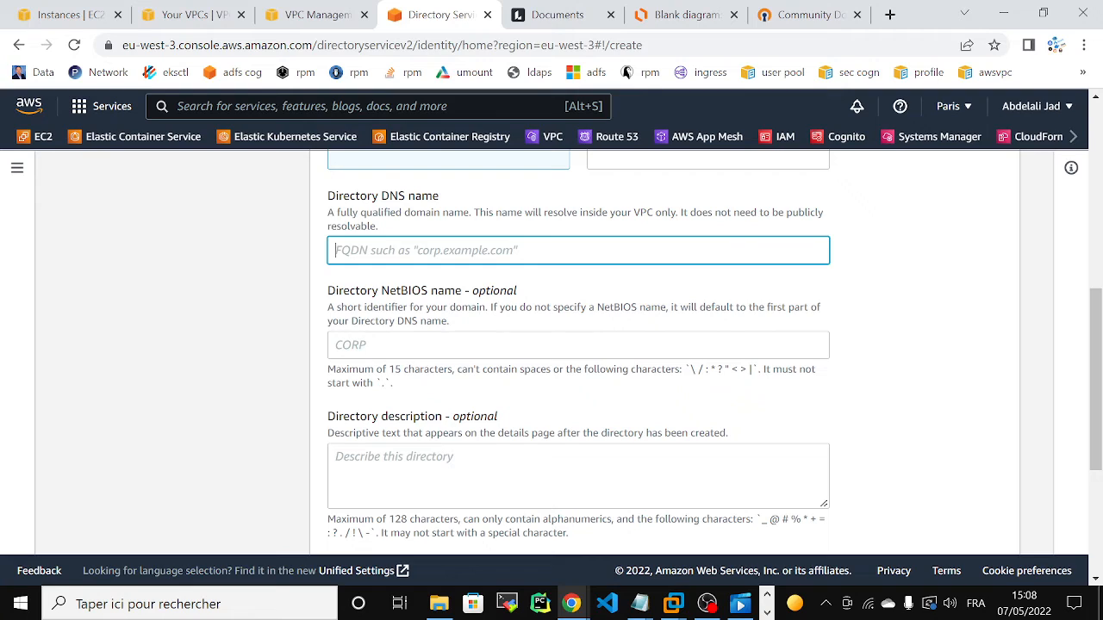
# Step: Enter the directory's DNS name as the account owner's first name plus .org, and the first name alone as its NetBIOS name
pyautogui.write('abdelali.org')
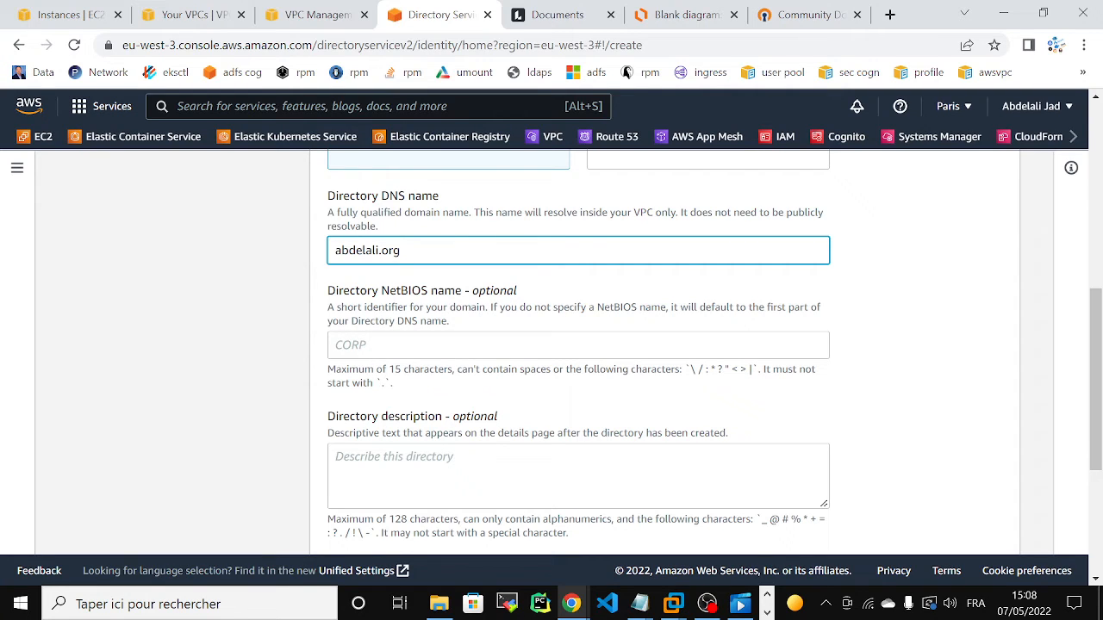
pyautogui.press('Tab')
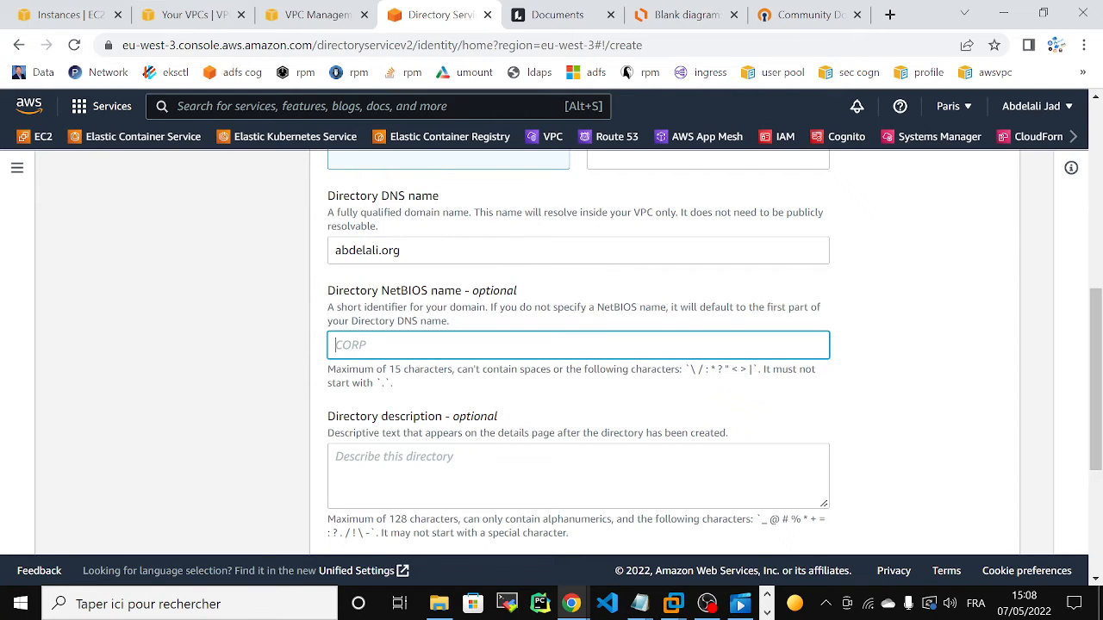
pyautogui.write('abdelali')
pyautogui.hotkey('shift', 'Tab')
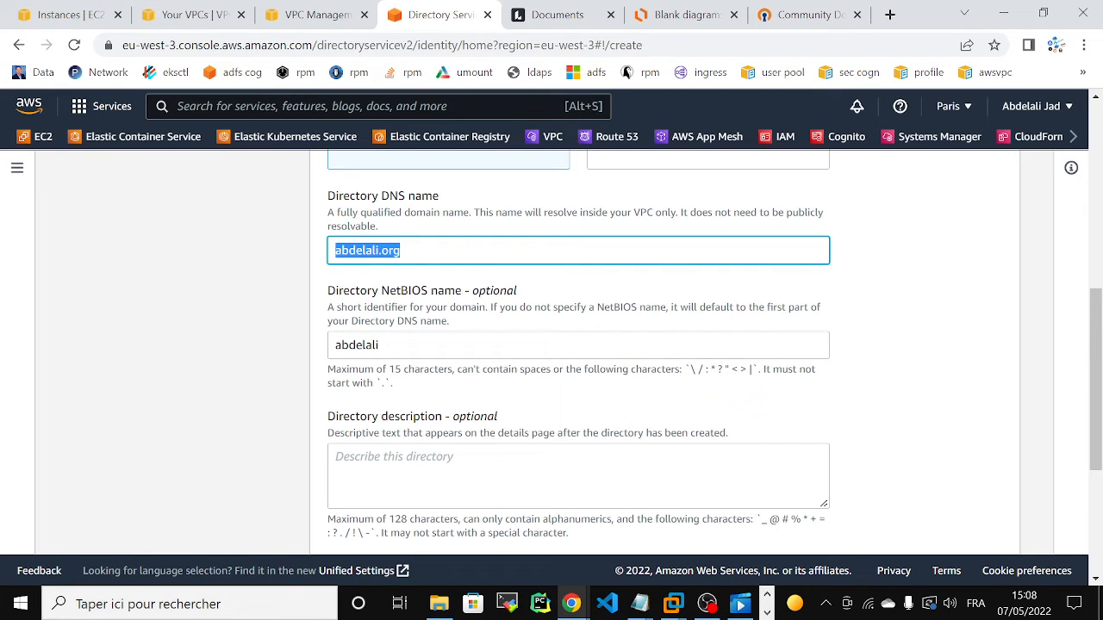
# Step: Enter and confirm the directory's Admin password, leaving the description empty, and continue to the VPC and subnet choice
pyautogui.moveTo(1095, 326); pyautogui.dragTo(1084, 414)
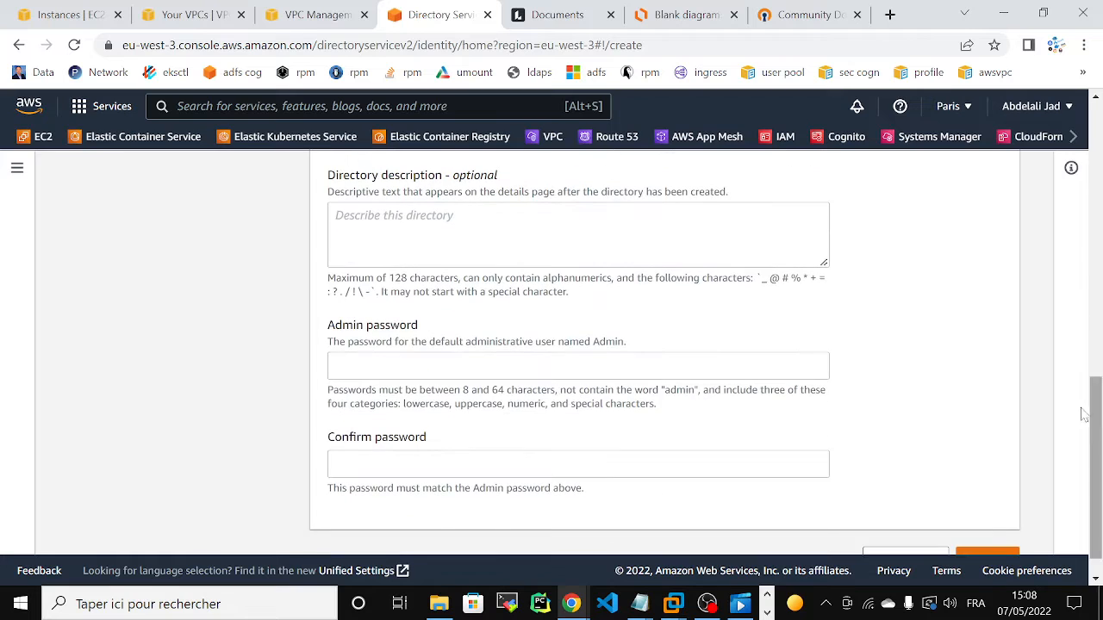
pyautogui.click(578, 366)
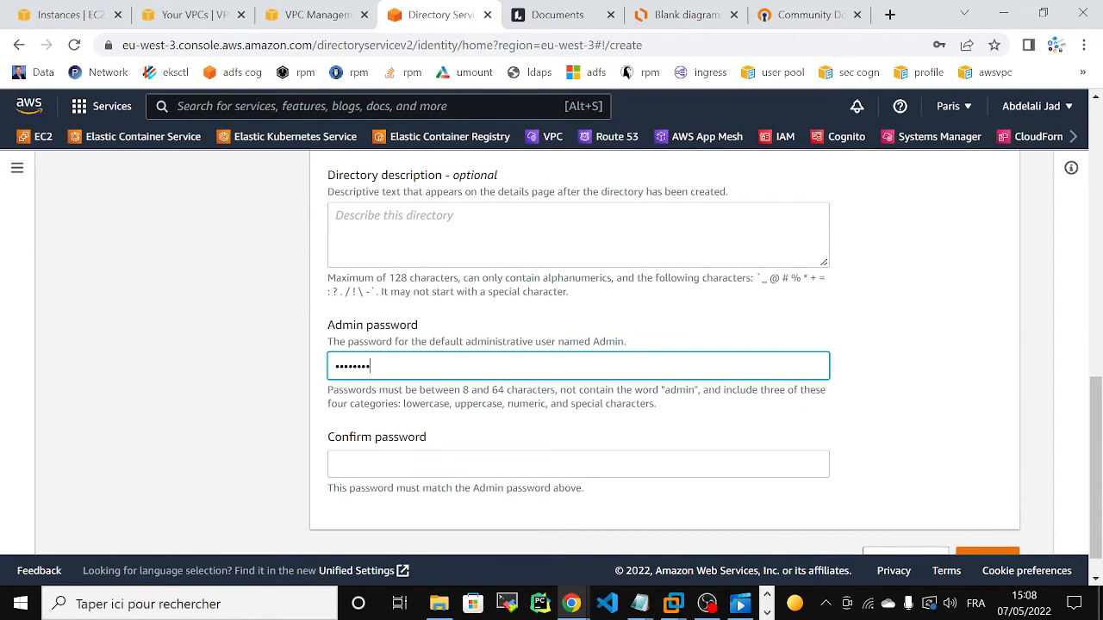
pyautogui.click(579, 464)
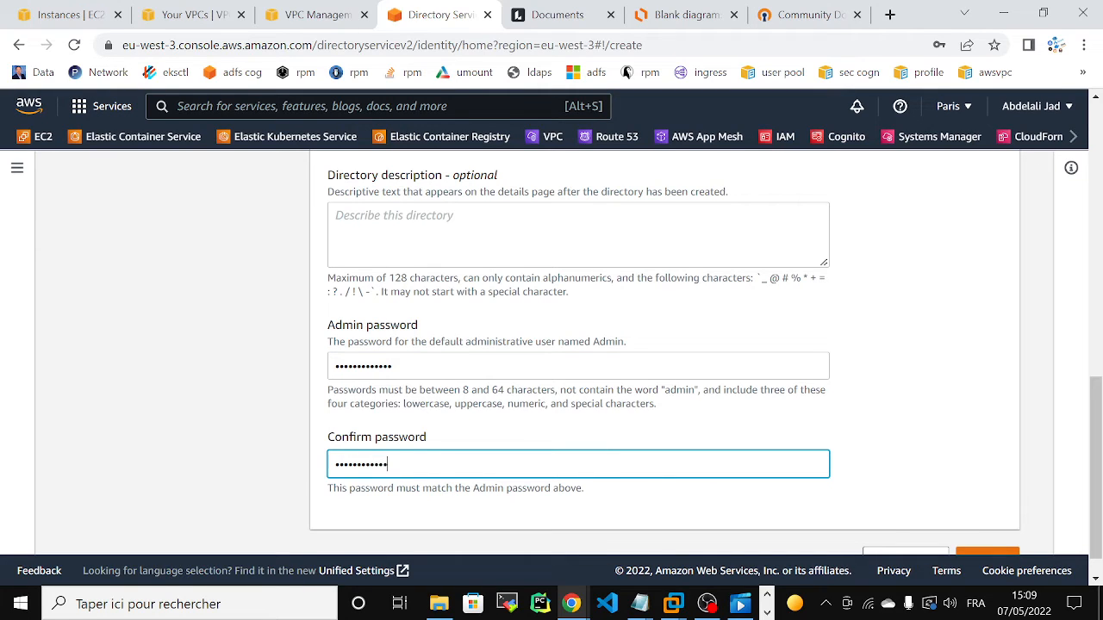
pyautogui.scroll(-1, 991, 517)
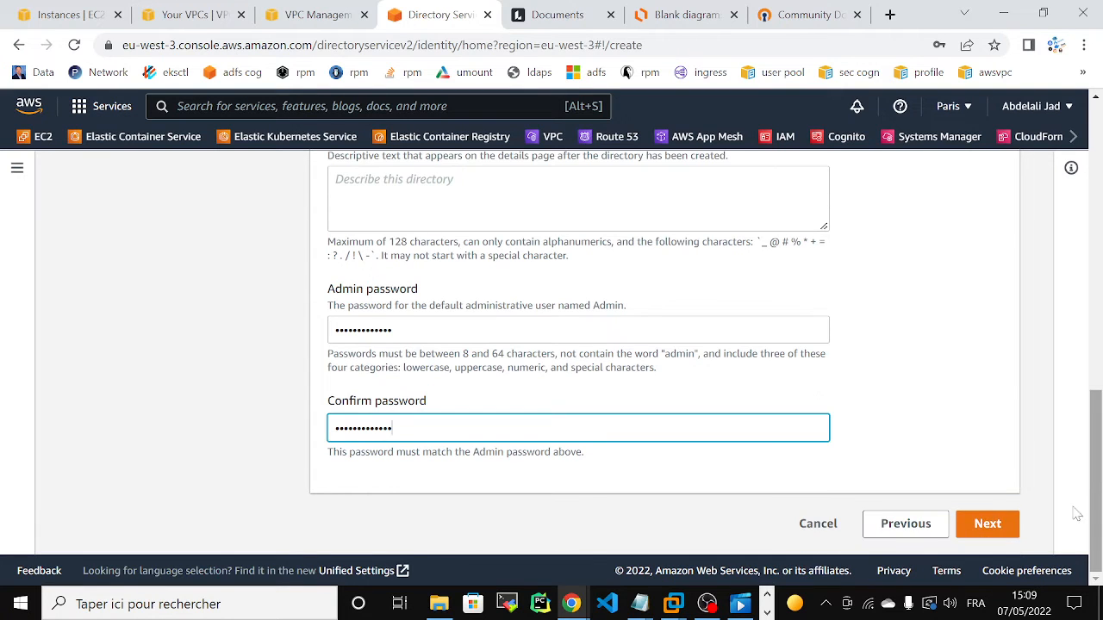
pyautogui.click(989, 527)
# Step: Choose eb_vpc (16.10.0.0/16) as the VPC that contains the directory
pyautogui.scroll(-1, 997, 311)
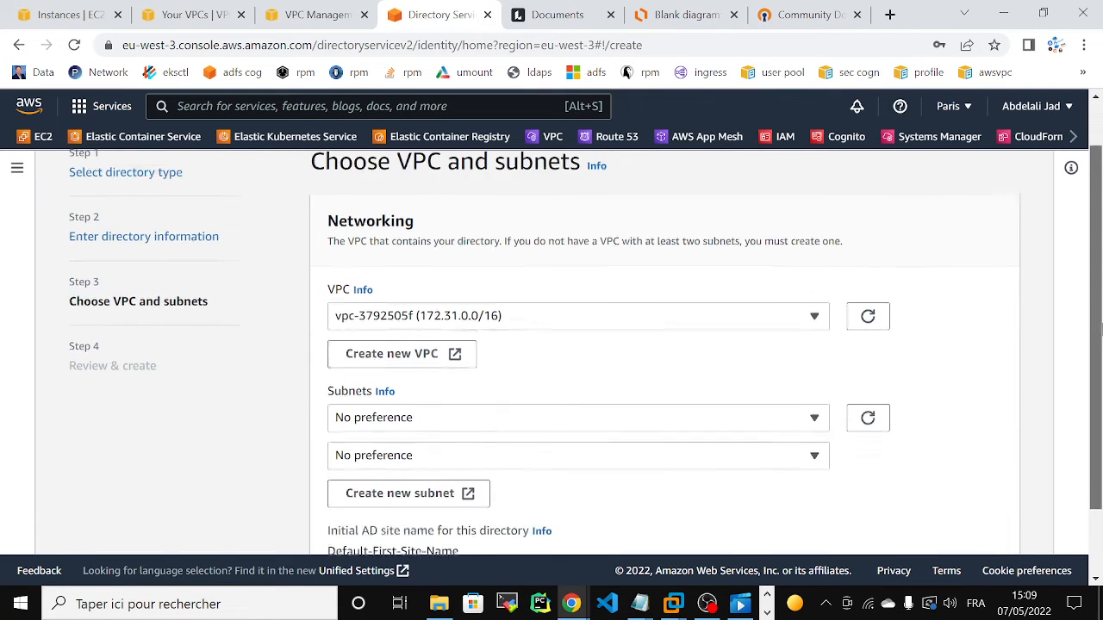
pyautogui.click(721, 303)
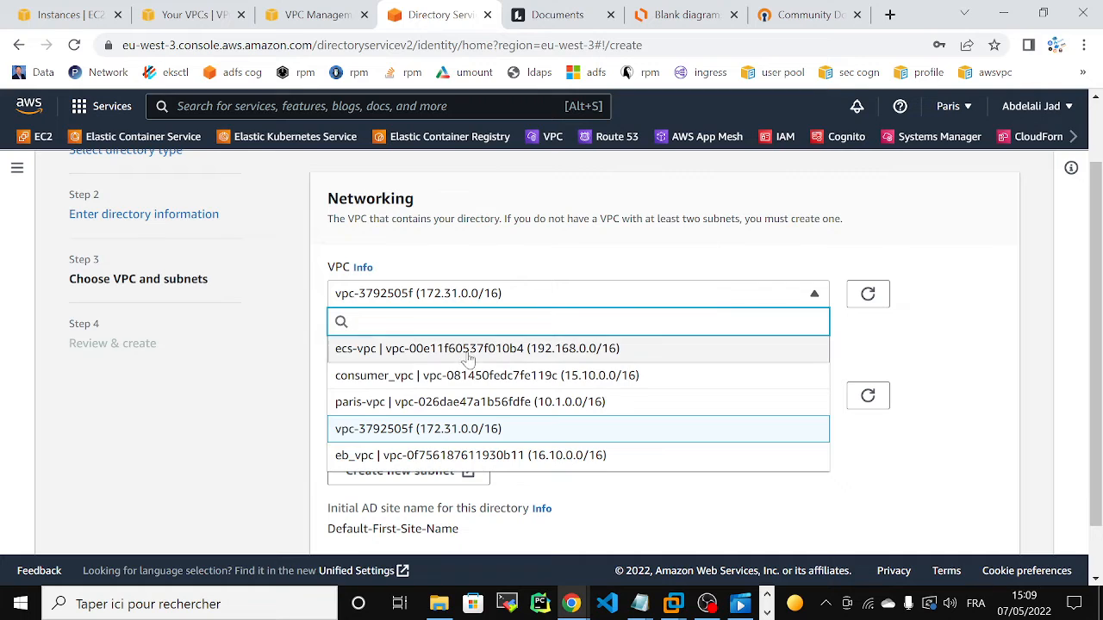
pyautogui.click(491, 457)
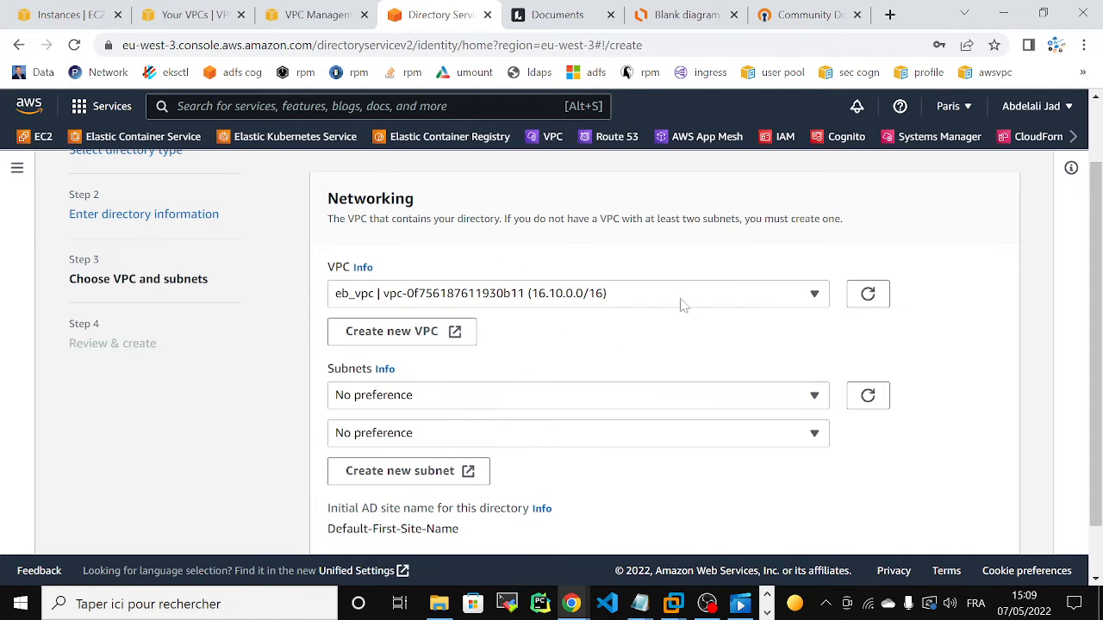
pyautogui.scroll(1, 1096, 198)
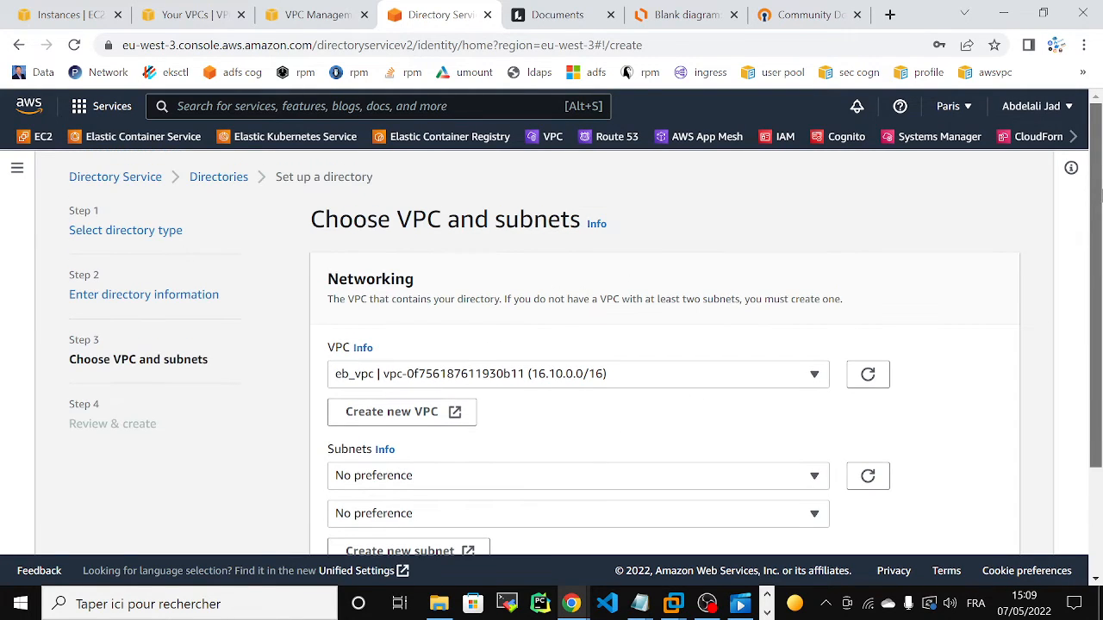
pyautogui.scroll(-1, 1098, 199)
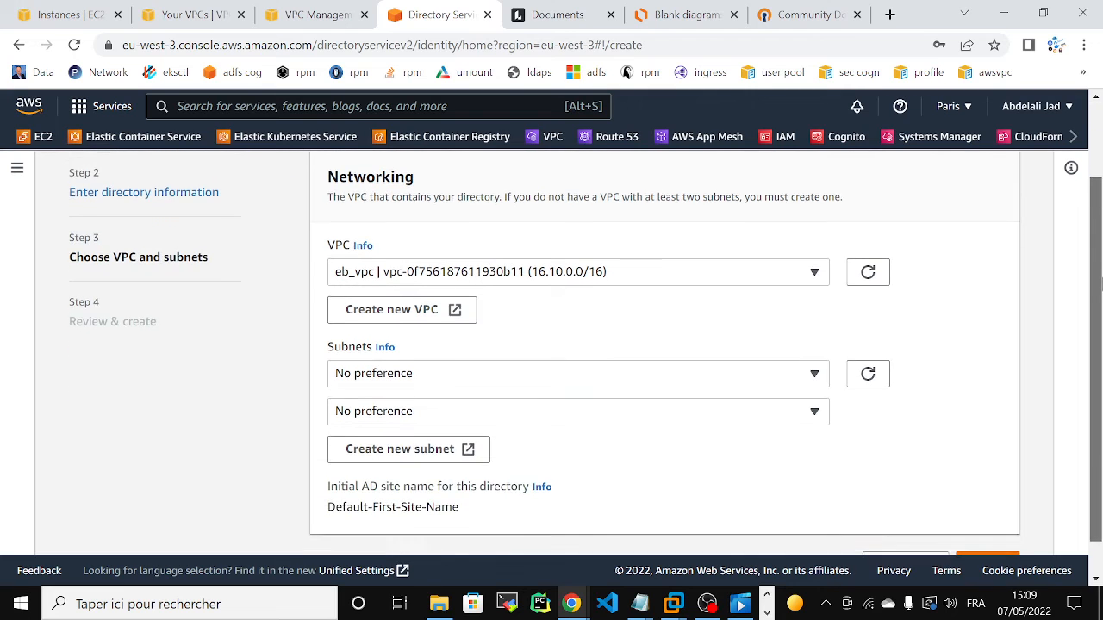
pyautogui.moveTo(1102, 290); pyautogui.dragTo(1102, 311)
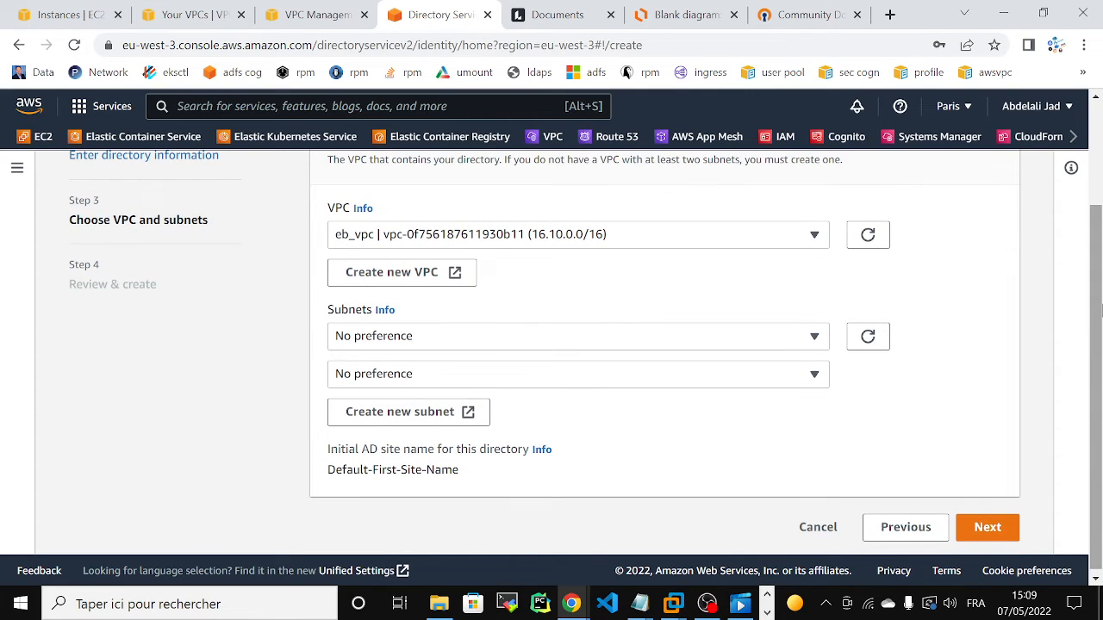
# Step: Set the directory's two subnets to eb_private_subnet1 (16.10.1.0/24, eu-west-3a) and eb_private_subnet2 (16.10.3.0/24, eu-west-3b)
pyautogui.click(602, 343)
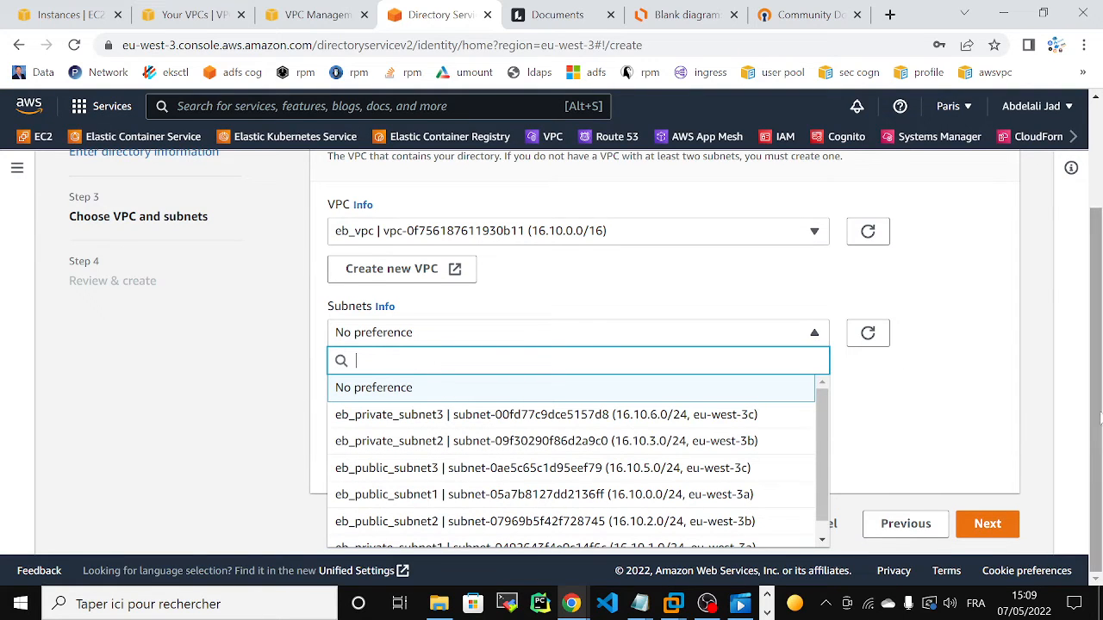
pyautogui.scroll(-1, 822, 428)
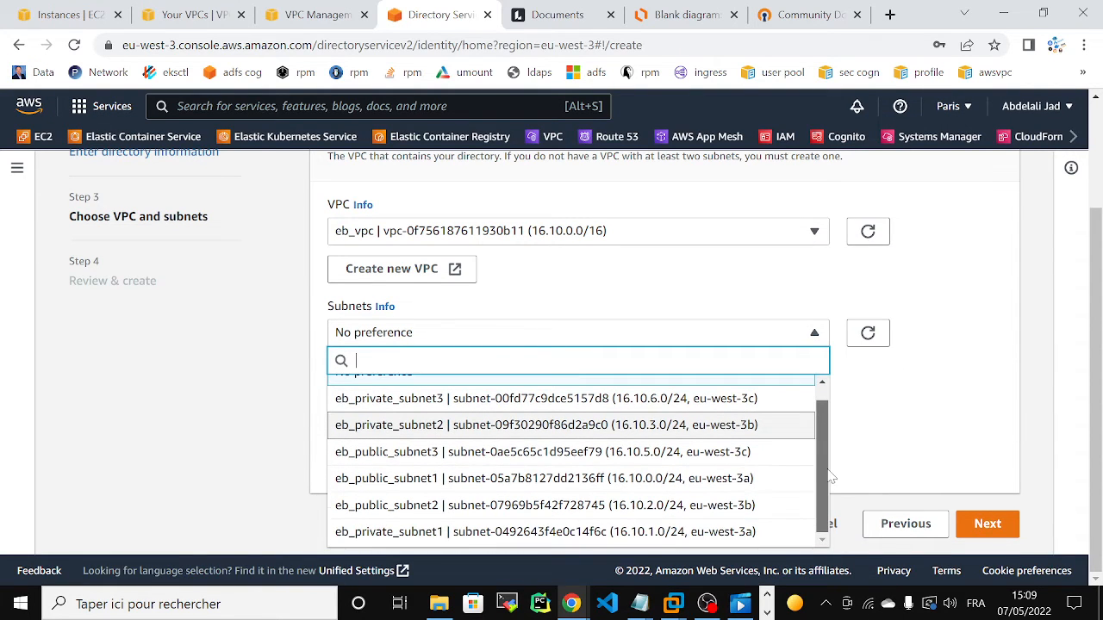
pyautogui.click(412, 541)
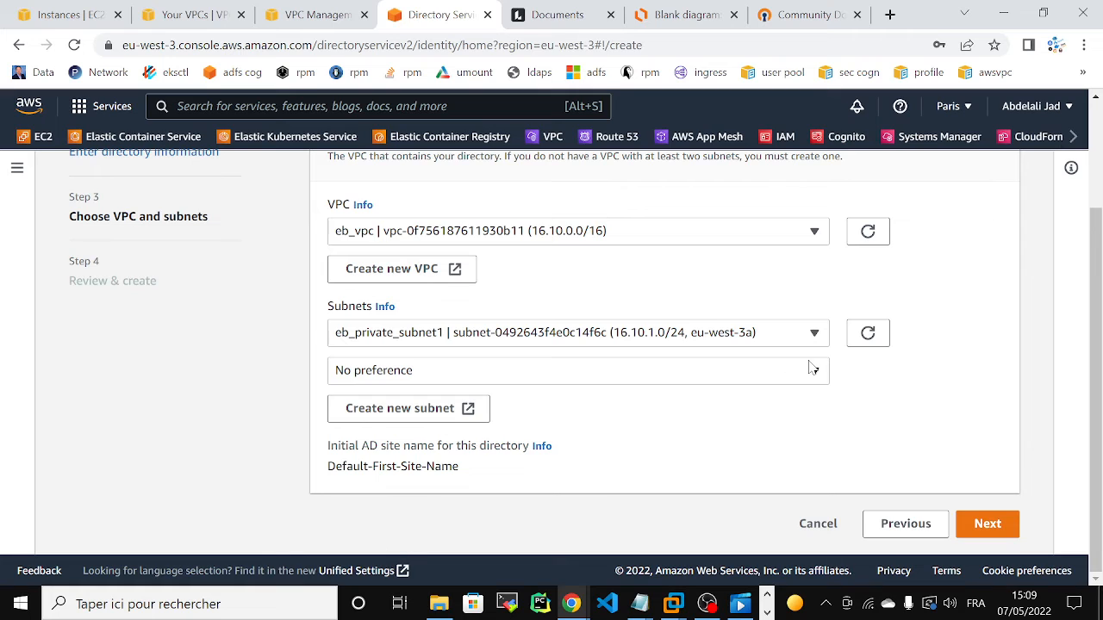
pyautogui.click(674, 379)
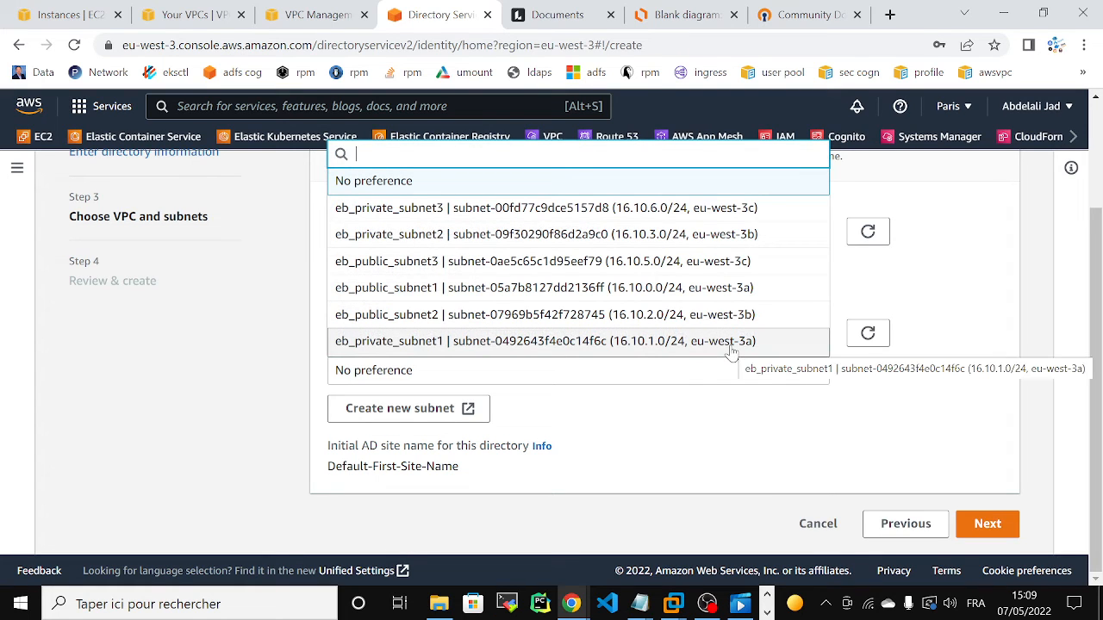
pyautogui.click(920, 420)
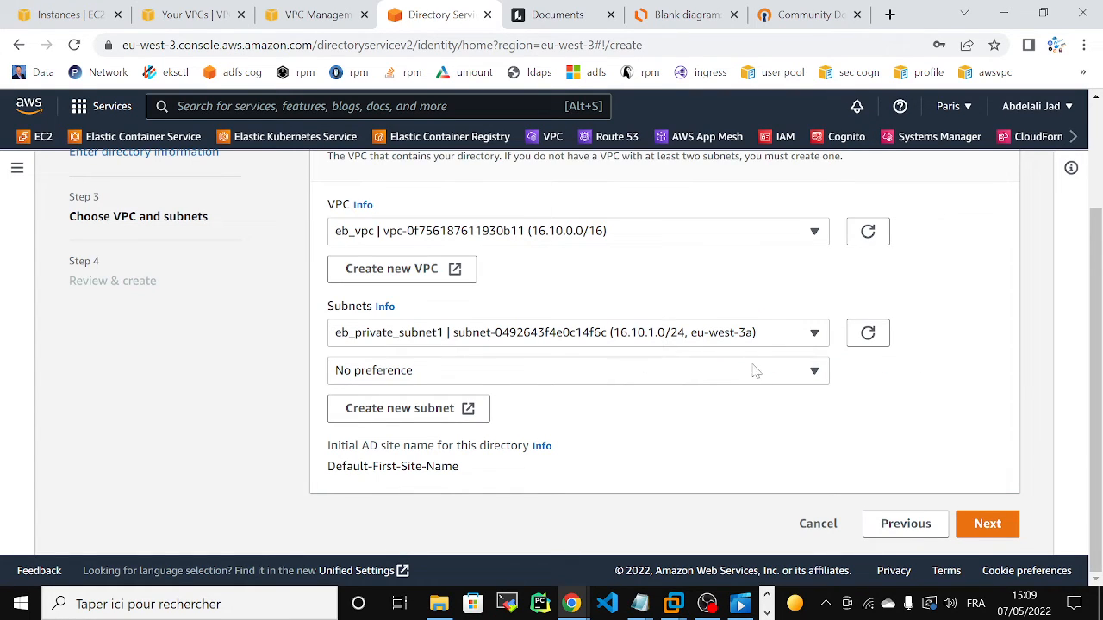
pyautogui.click(617, 380)
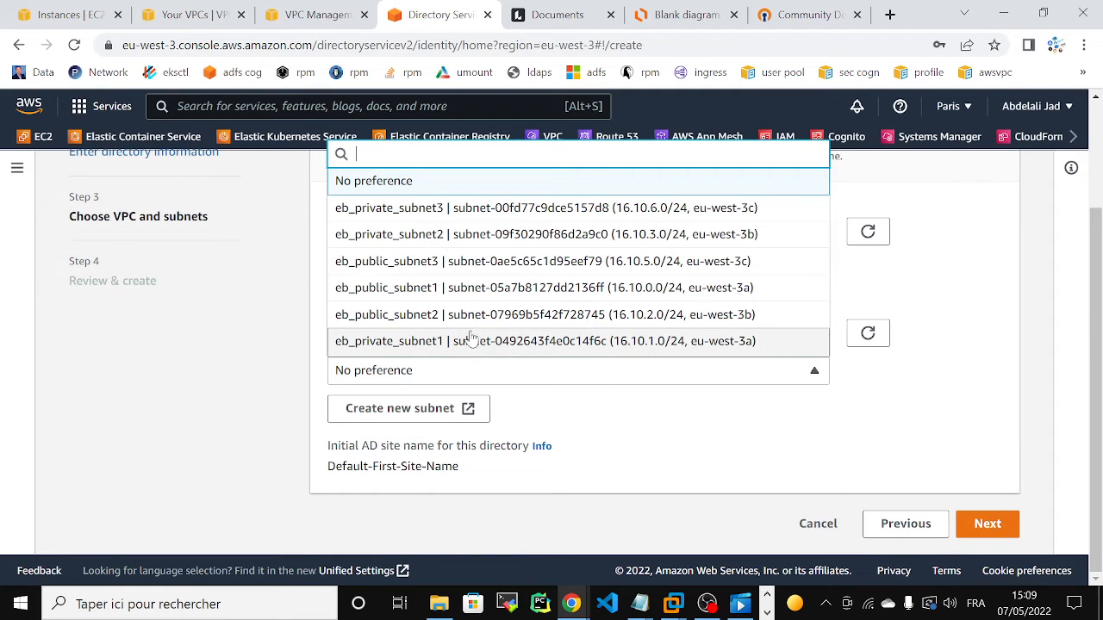
pyautogui.click(395, 245)
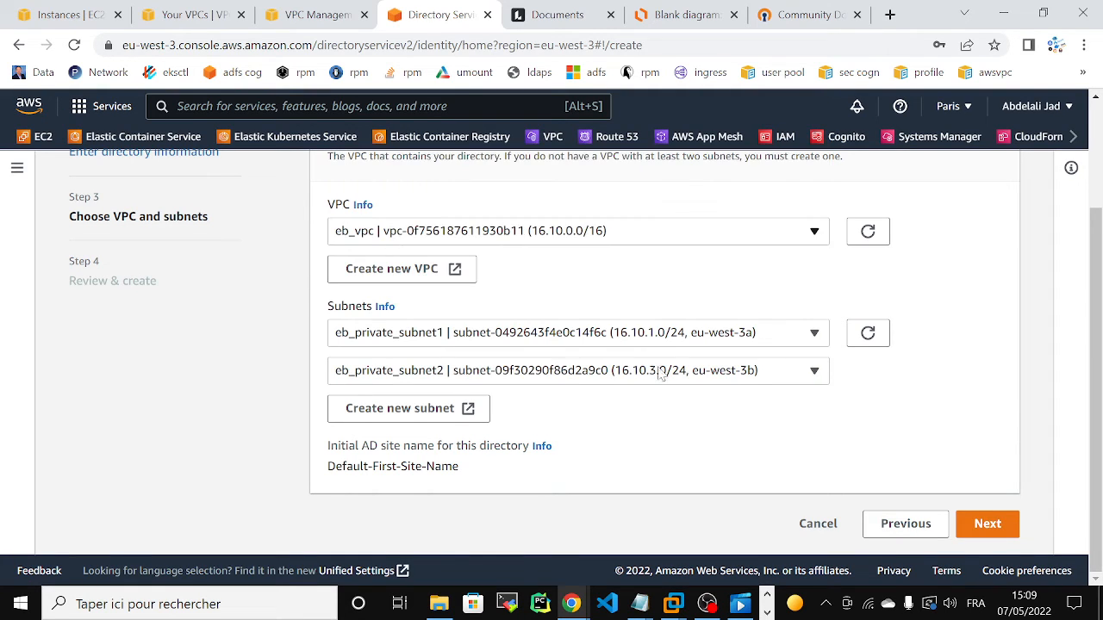
# Step: Continue to the review of the directory settings and create the directory
pyautogui.click(982, 526)
pyautogui.scroll(-3, 1076, 490)
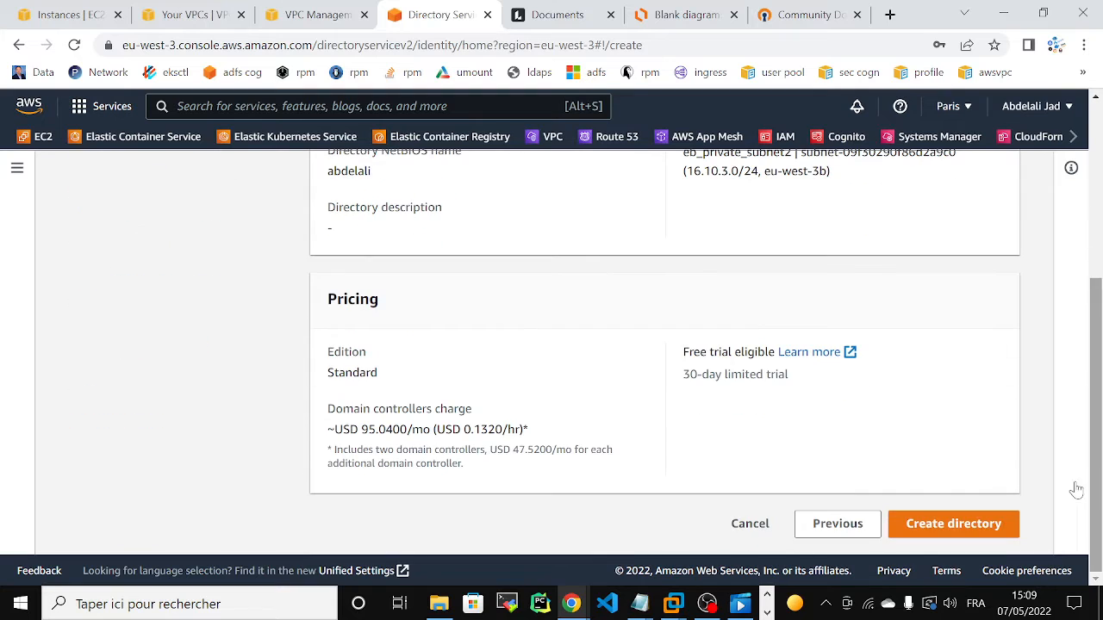
pyautogui.click(954, 528)
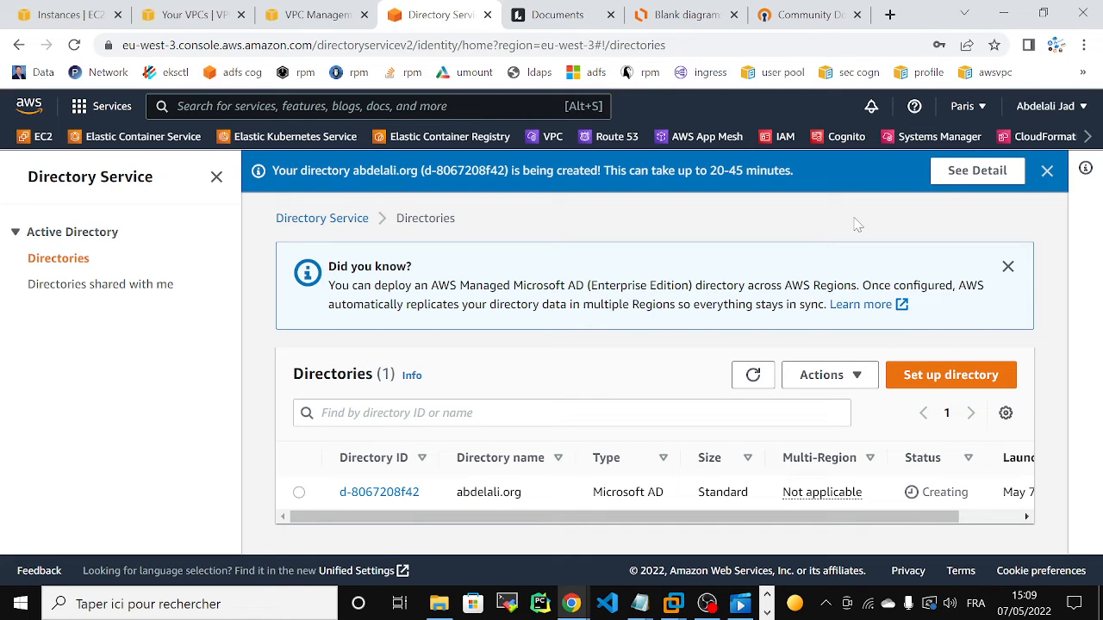
# Step: View the Windows MSI installers on the OpenVPN community downloads page and find the OpenVPN-2.5.6 amd64 installer in the Téléchargements folder
pyautogui.click(793, 15)
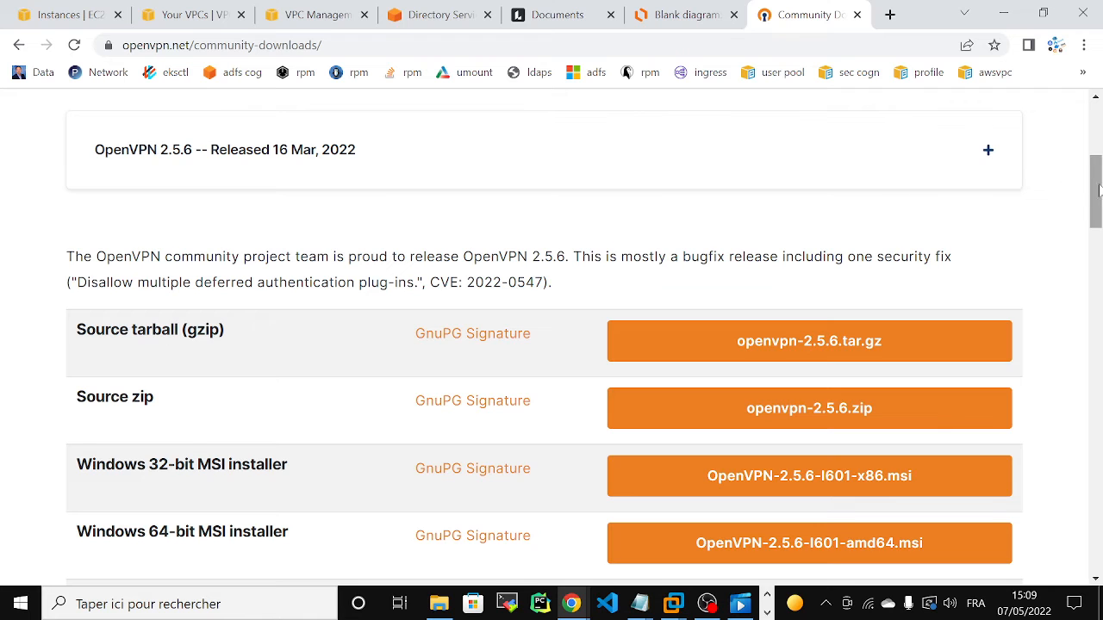
pyautogui.moveTo(1097, 175)
pyautogui.mouseDown()
pyautogui.moveTo(1097, 123)
pyautogui.moveTo(1097, 187)
pyautogui.mouseUp()
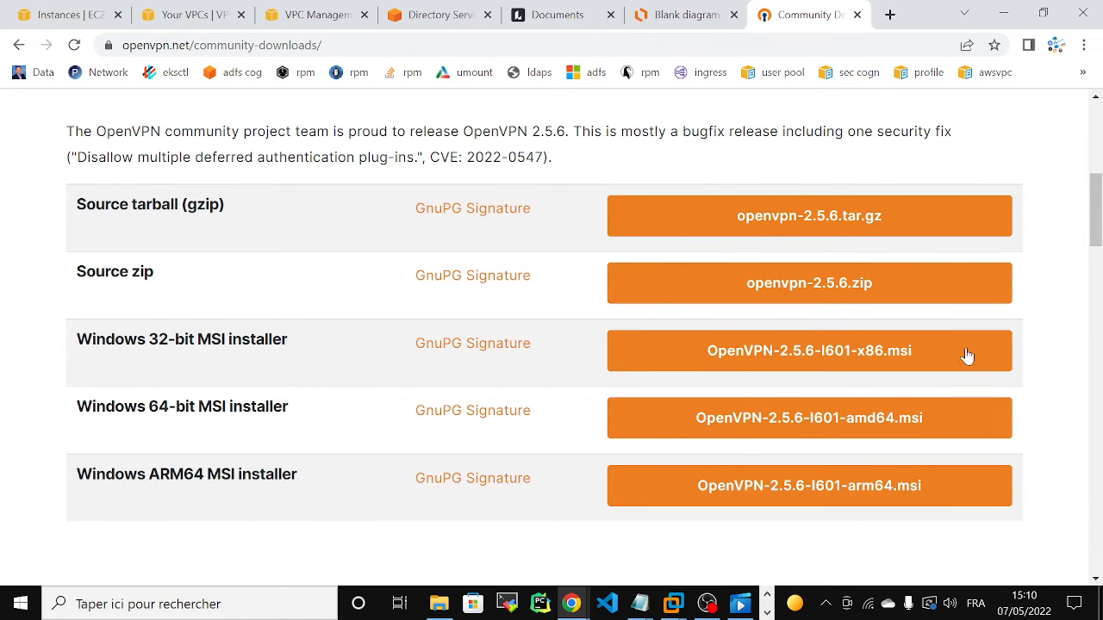
pyautogui.click(439, 603)
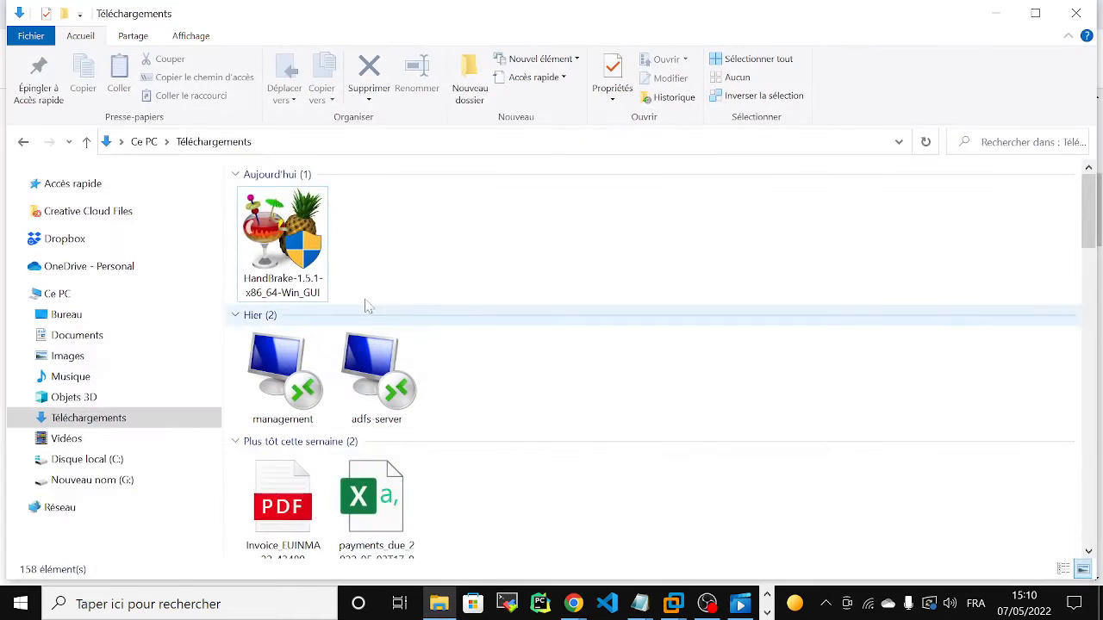
pyautogui.moveTo(1092, 251); pyautogui.dragTo(1060, 315)
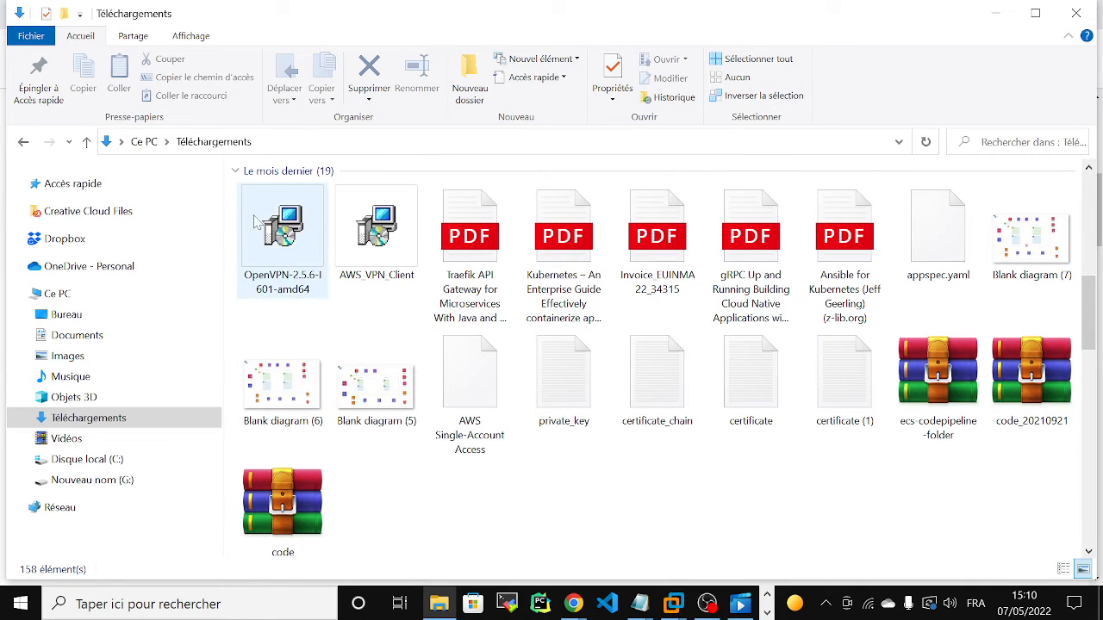
pyautogui.moveTo(1092, 295); pyautogui.dragTo(1091, 192)
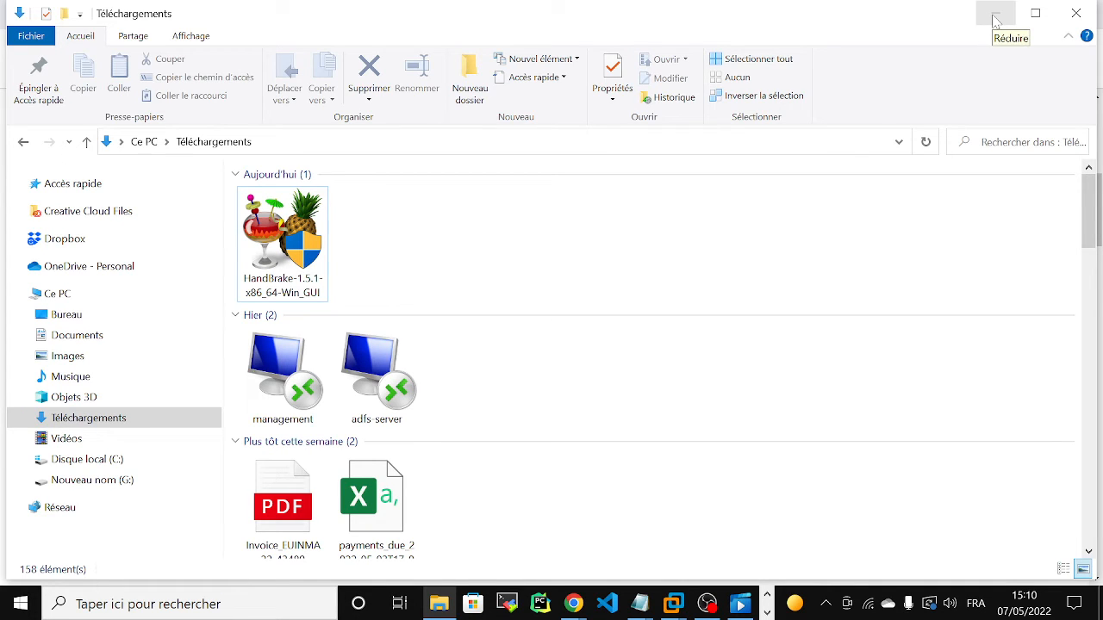
# Step: Show the hidden system tray items and view the OpenVPN client's options, including Import
pyautogui.click(825, 604)
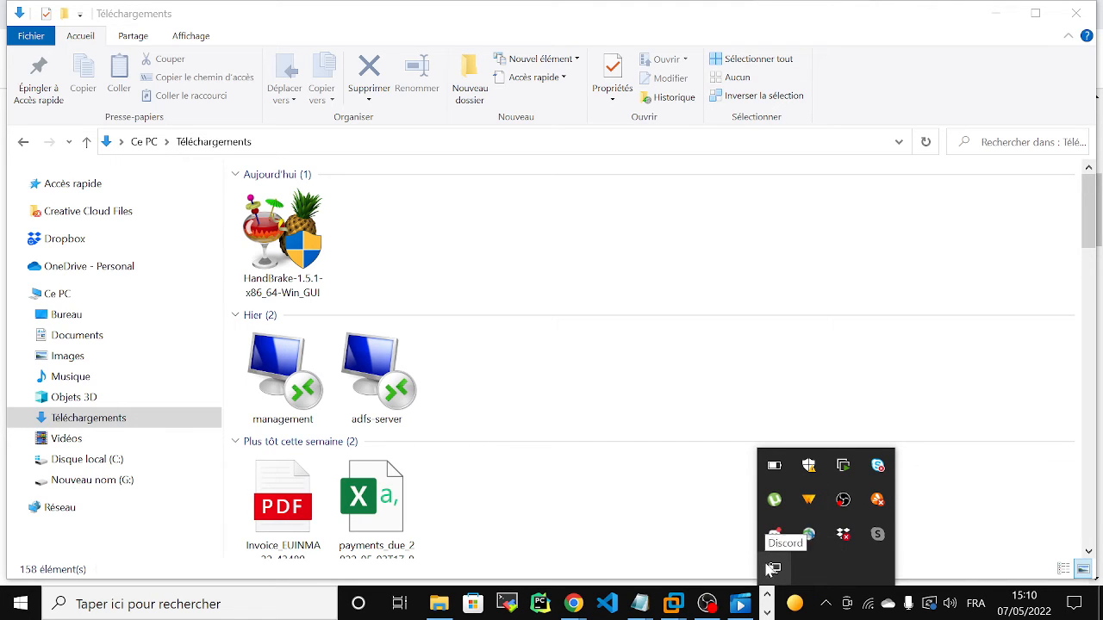
pyautogui.rightClick(773, 571)
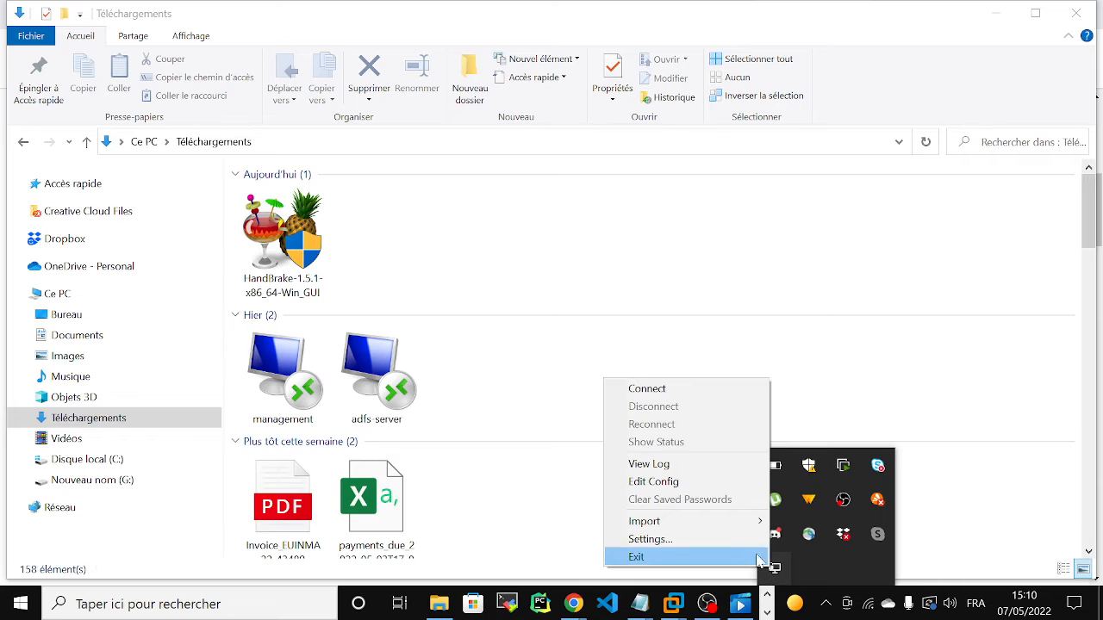
pyautogui.moveTo(717, 524)
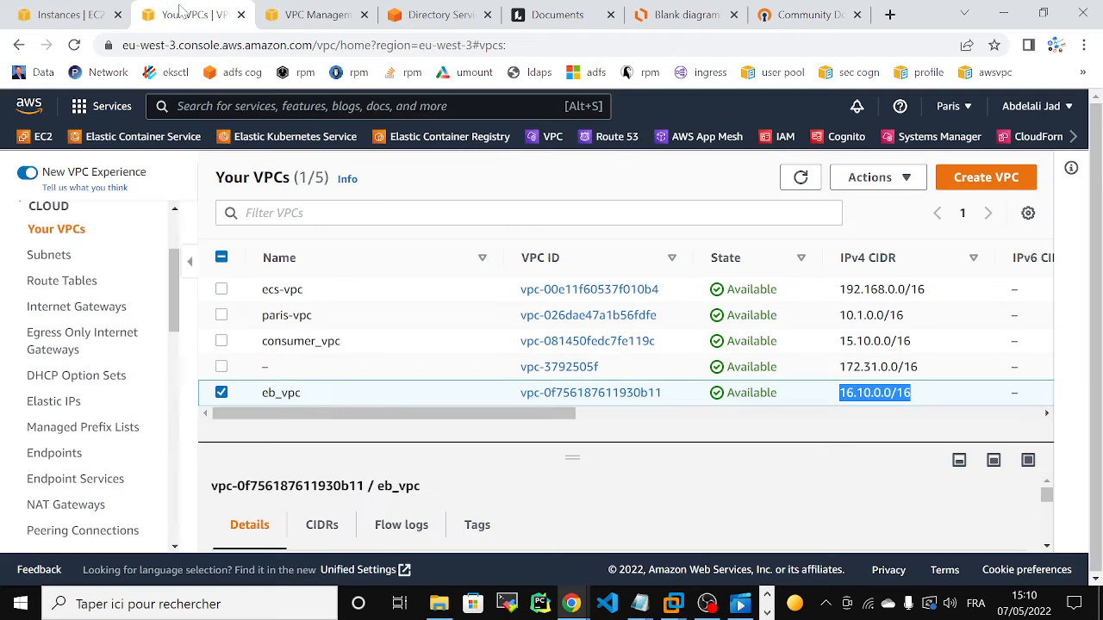
# Step: Switch to the VPC console and open the Client VPN Endpoints list
pyautogui.click(186, 13)
pyautogui.moveTo(177, 292); pyautogui.dragTo(179, 431)
pyautogui.click(118, 492)
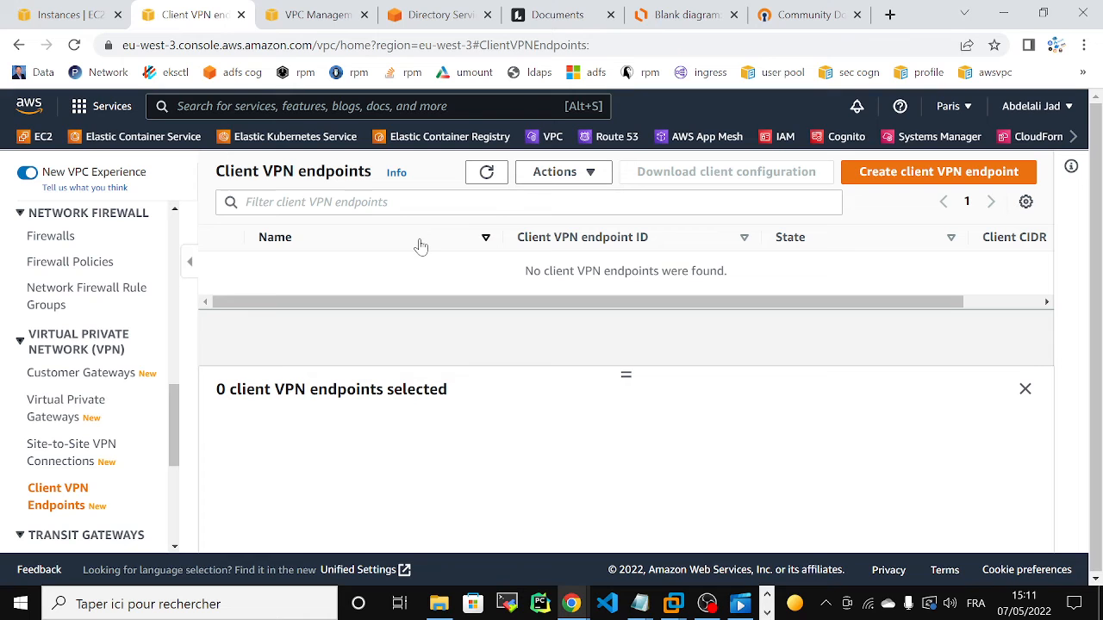
# Step: Switch to the Lucidchart diagram and delete the selected empty Region group outside the AWS Cloud group
pyautogui.click(666, 24)
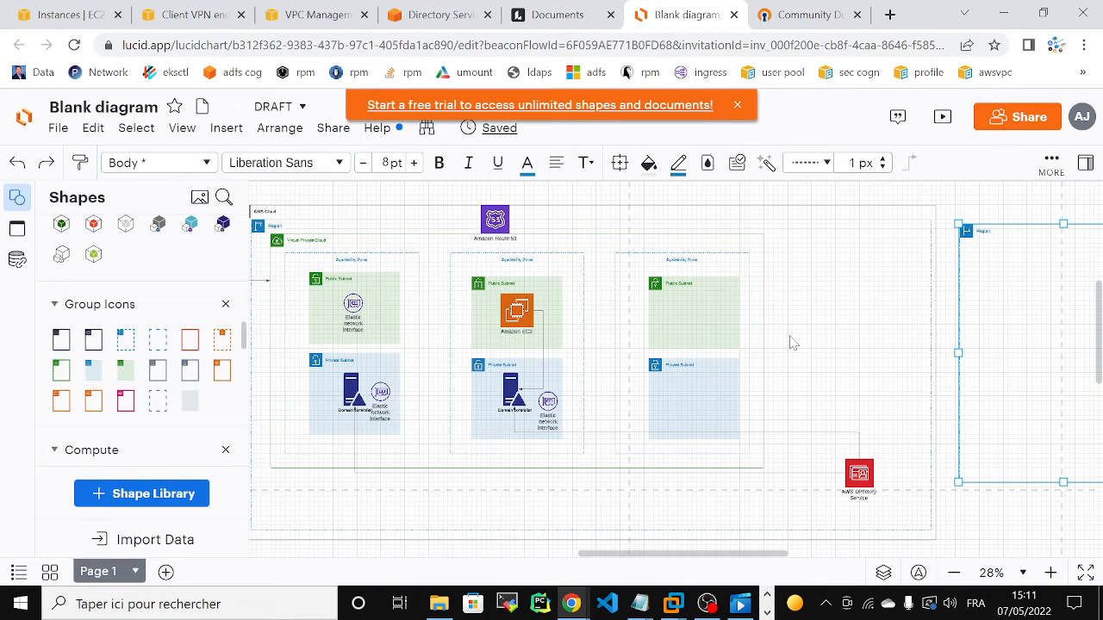
pyautogui.press('Delete')
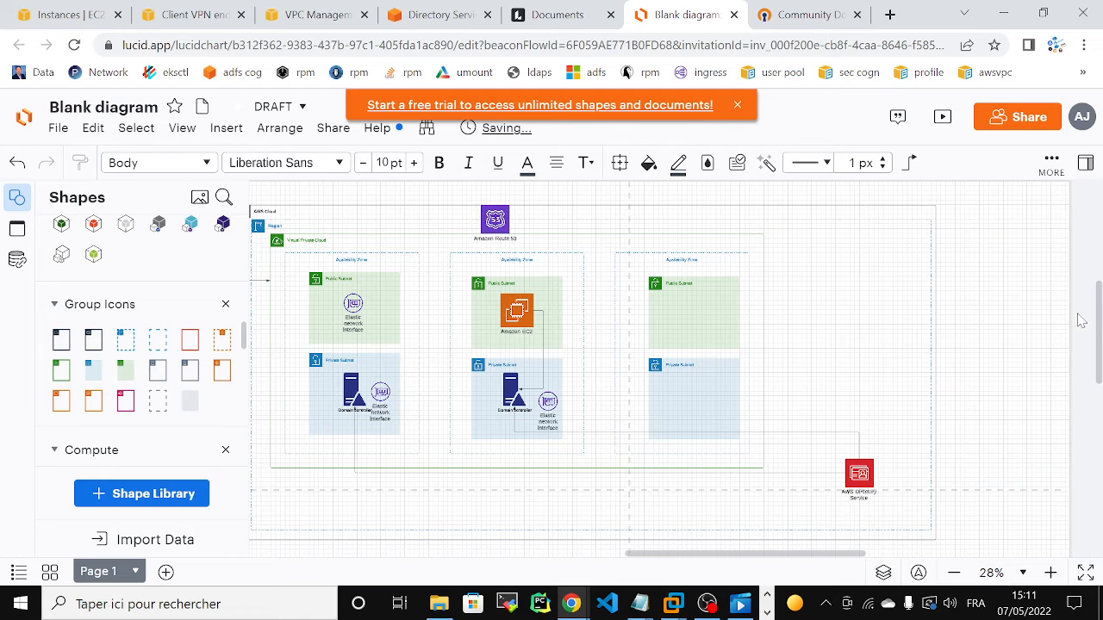
pyautogui.scroll(1, 1099, 319)
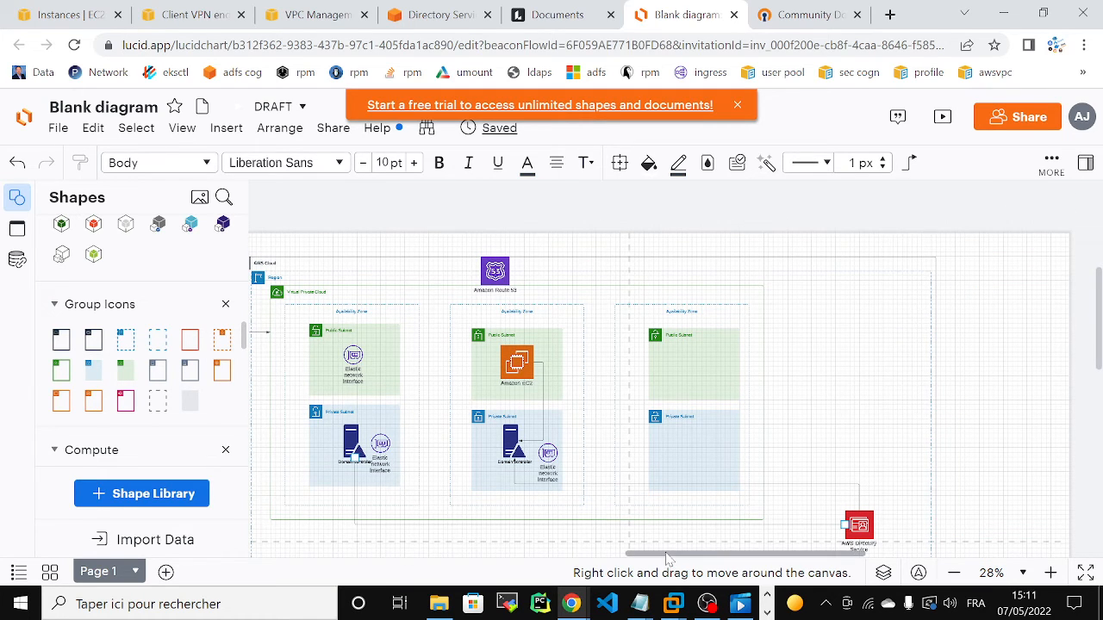
pyautogui.moveTo(667, 559); pyautogui.dragTo(633, 558)
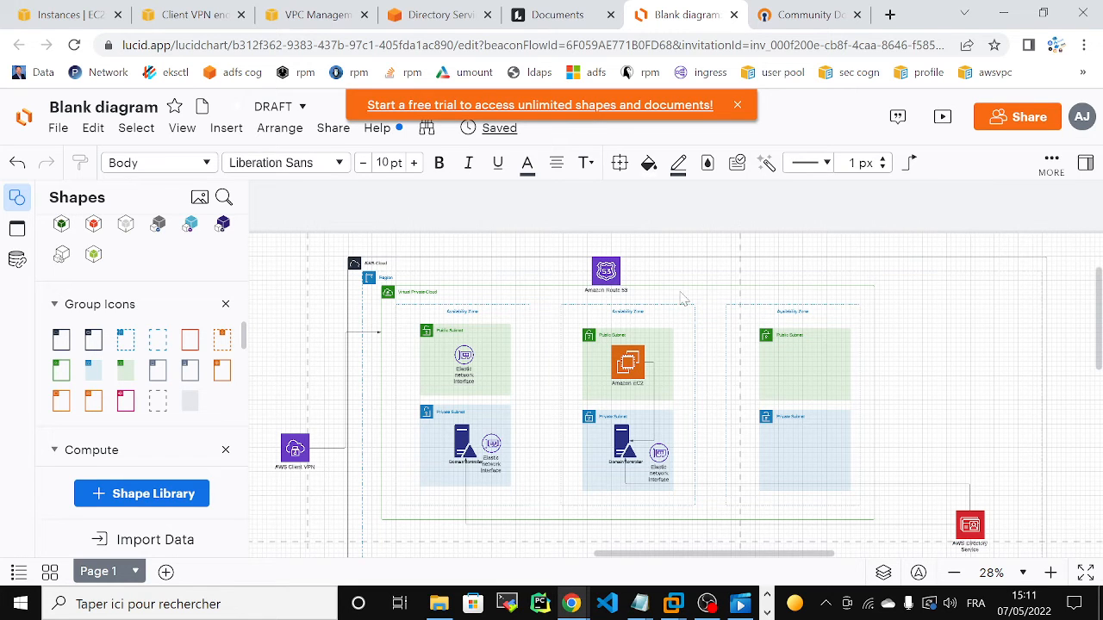
pyautogui.keyDown('ctrl'); pyautogui.scroll(-2, 1070, 332); pyautogui.keyUp('ctrl')
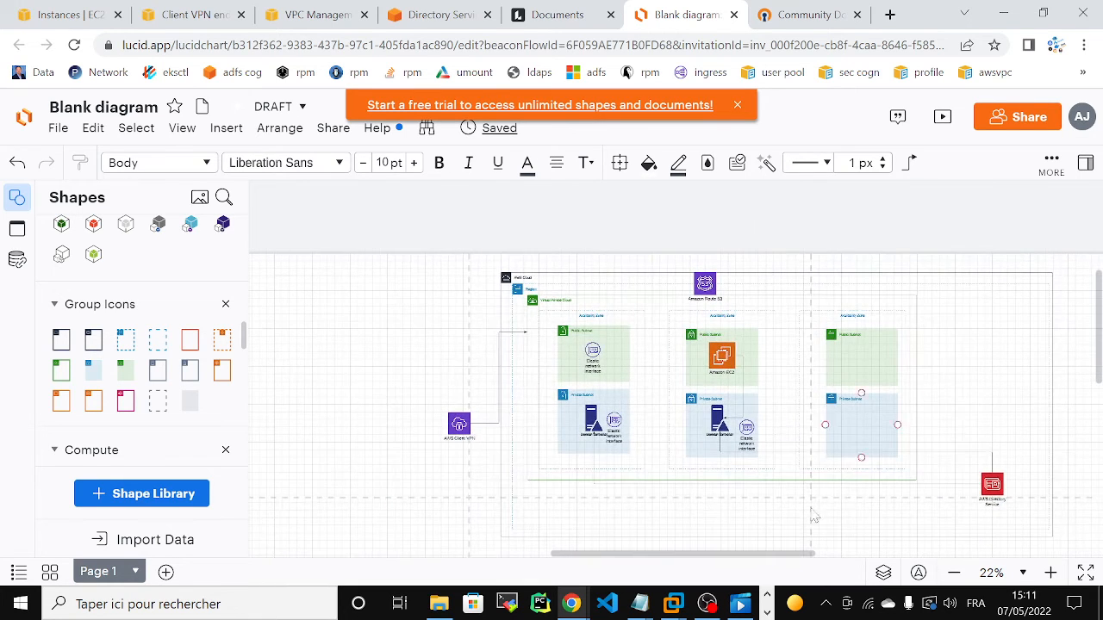
pyautogui.moveTo(762, 558); pyautogui.dragTo(802, 560)
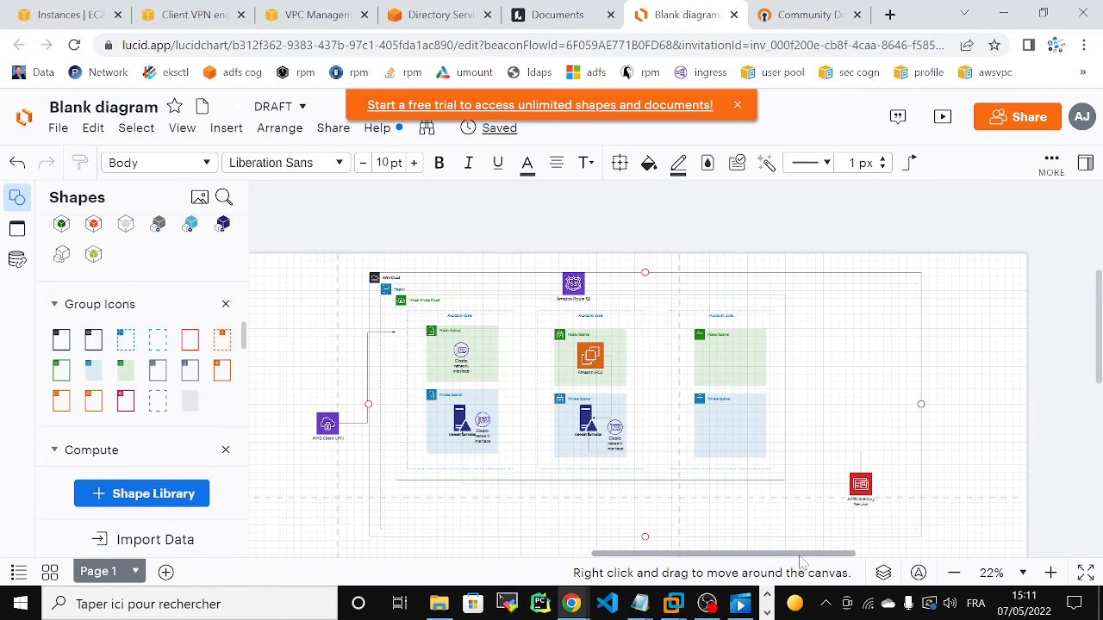
# Step: Search the web for "client vpn authentication" in a new browser tab
pyautogui.click(890, 14)
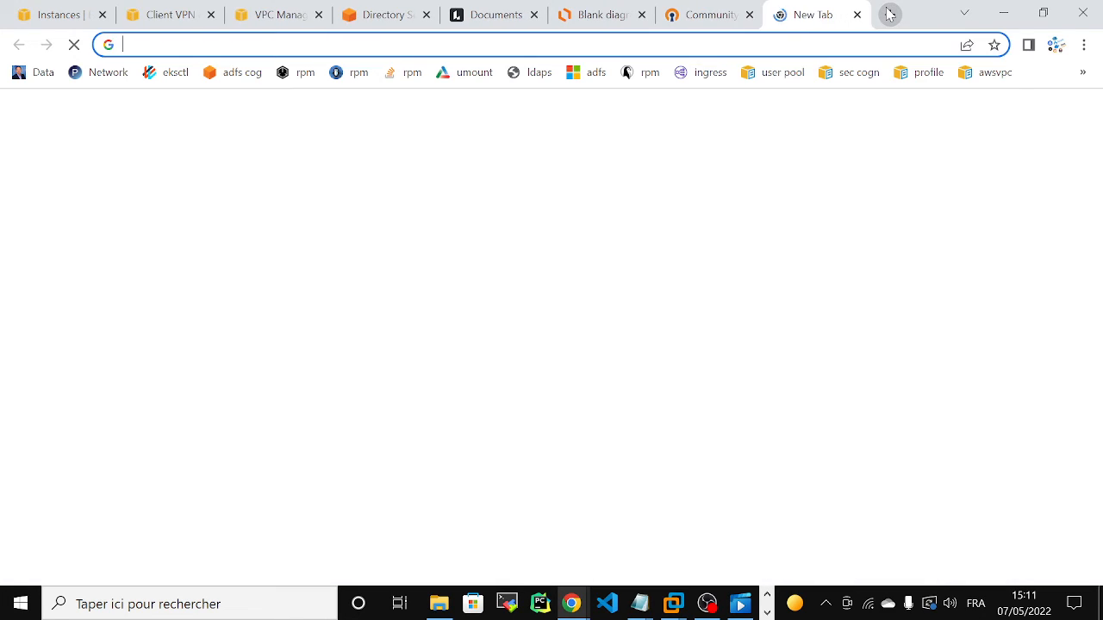
pyautogui.write('clin')
pyautogui.press('BackSpace')
pyautogui.write('e')
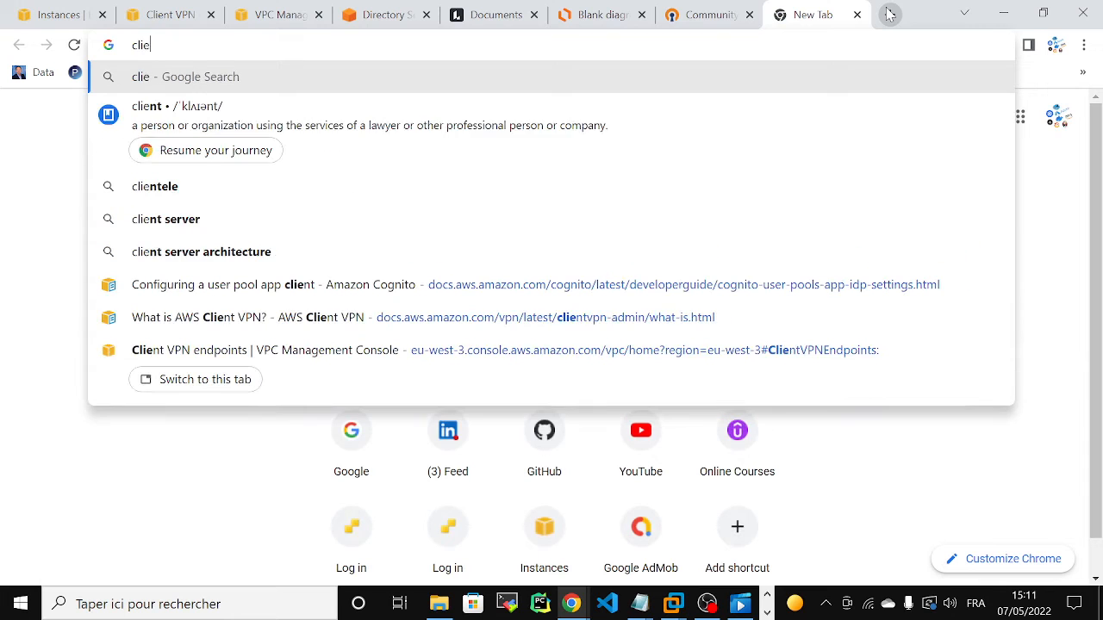
pyautogui.write('nt')
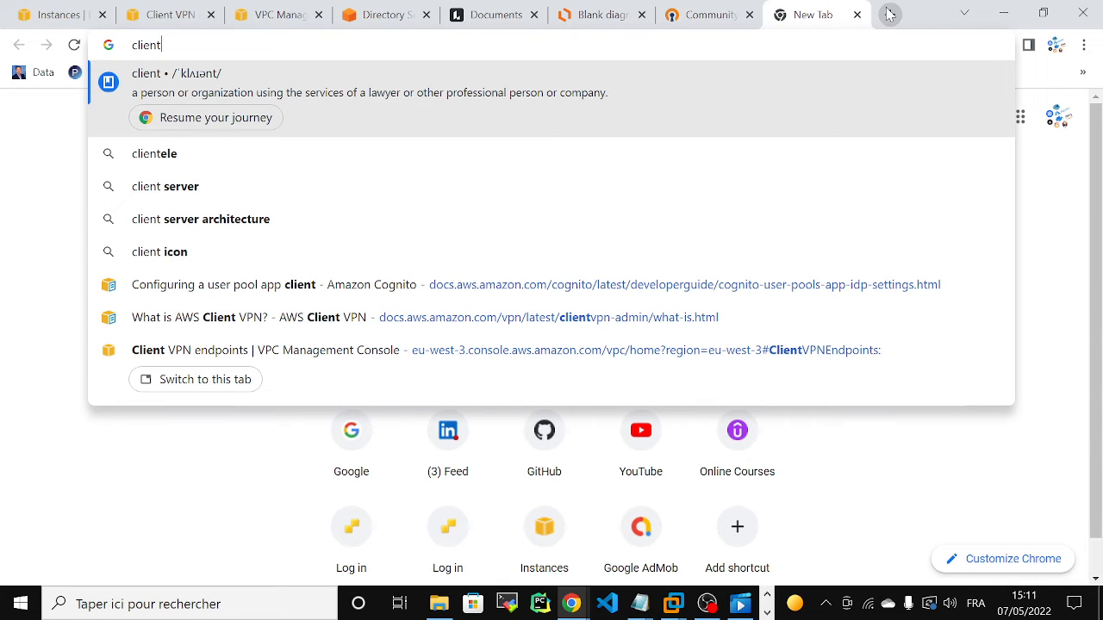
pyautogui.write('vpn ')
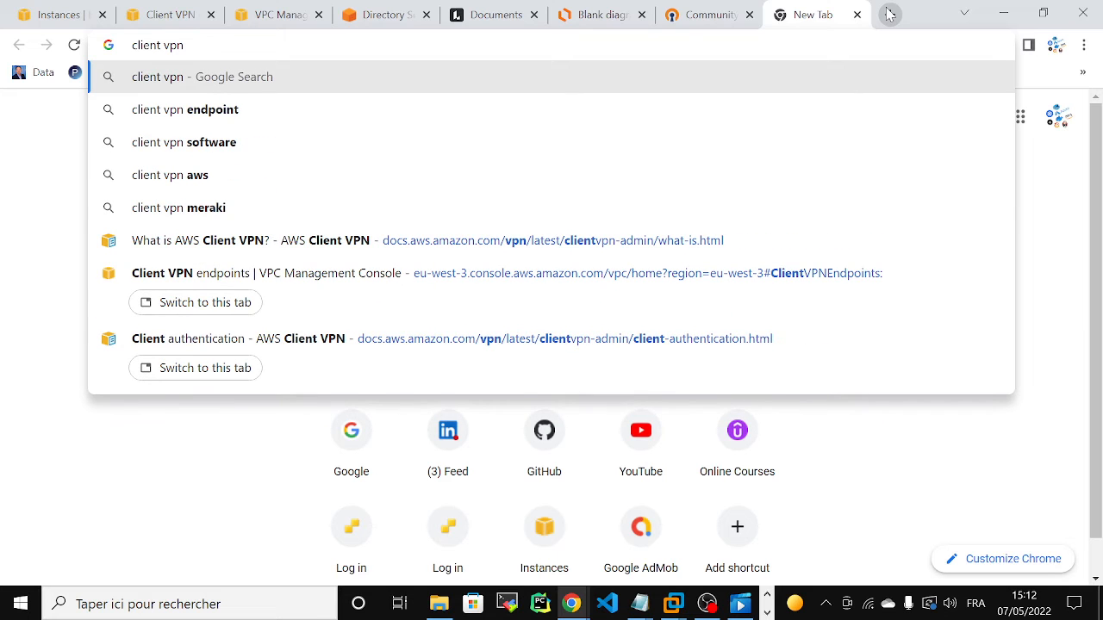
pyautogui.write('authe')
pyautogui.press('Return')
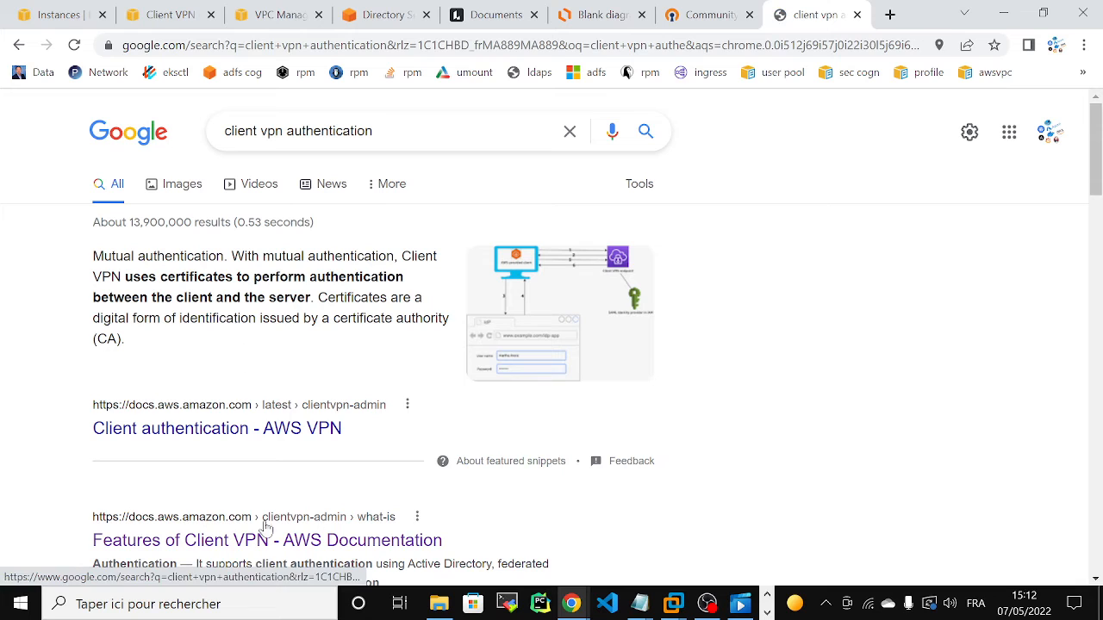
# Step: Open the AWS Client VPN documentation and go to the Client authentication page within How Client VPN works
pyautogui.click(197, 543)
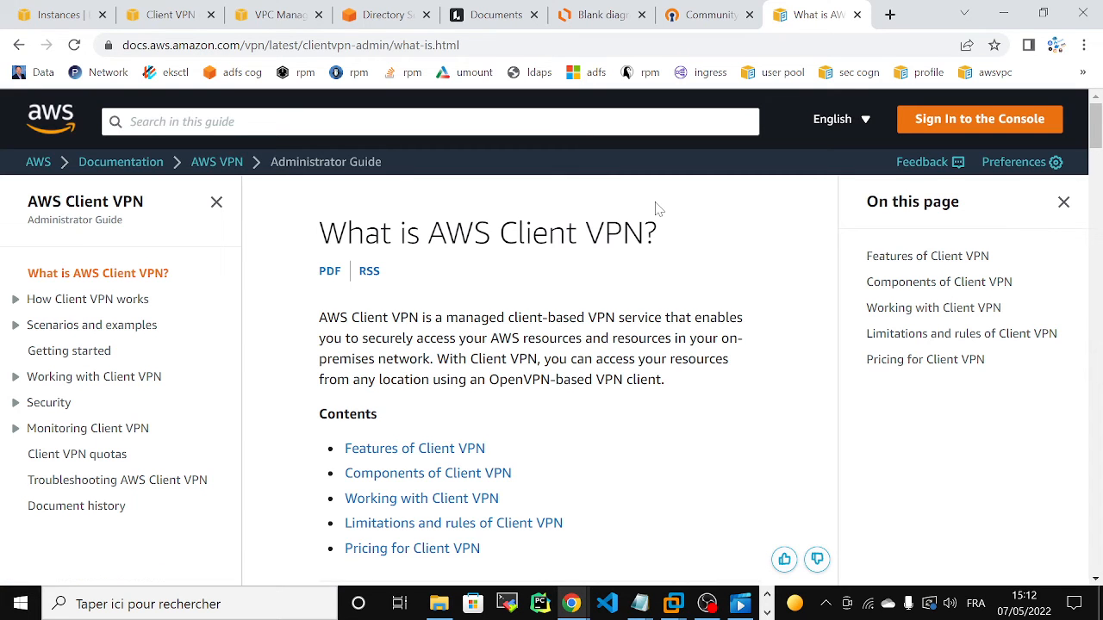
pyautogui.click(16, 301)
pyautogui.click(118, 326)
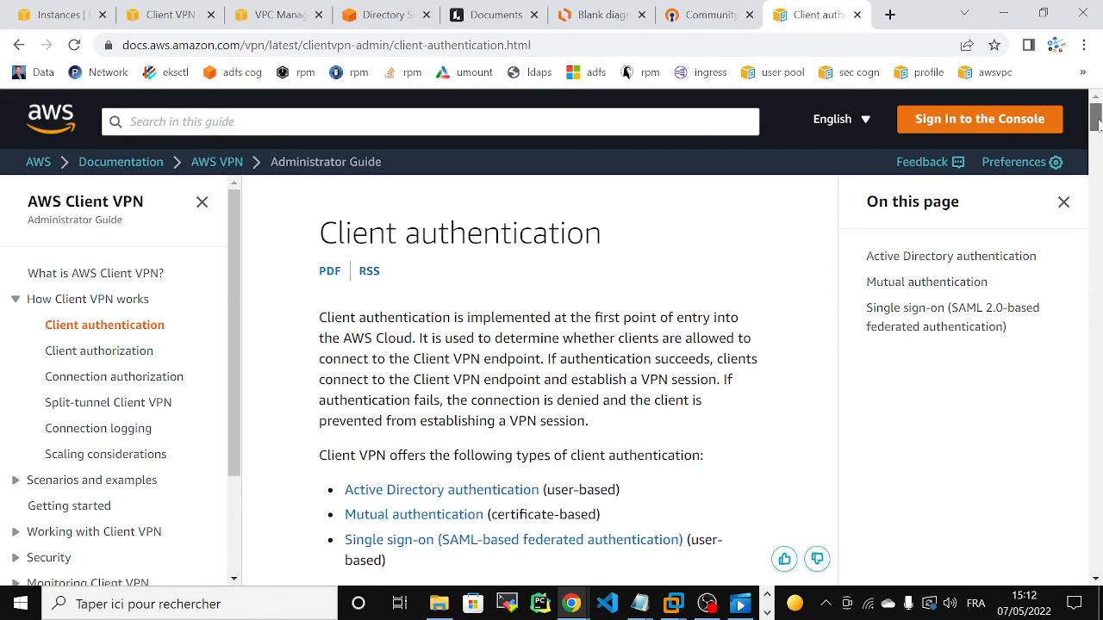
# Step: Go to the Mutual authentication section and view the Windows procedure, followed by the Linux/macOS one
pyautogui.moveTo(1096, 122); pyautogui.dragTo(1097, 145)
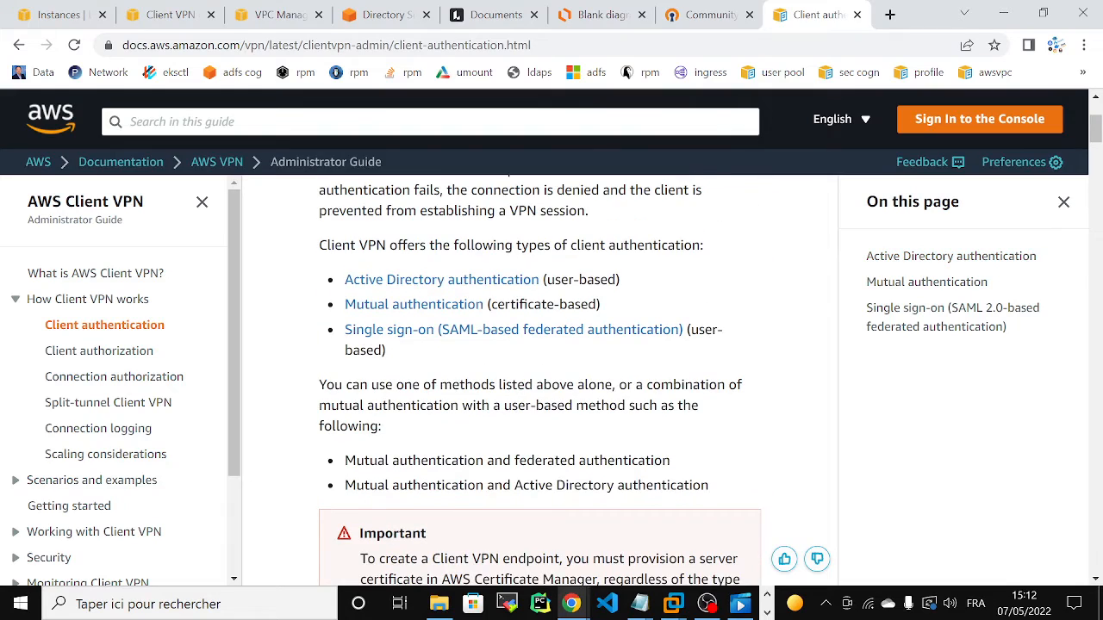
pyautogui.click(439, 313)
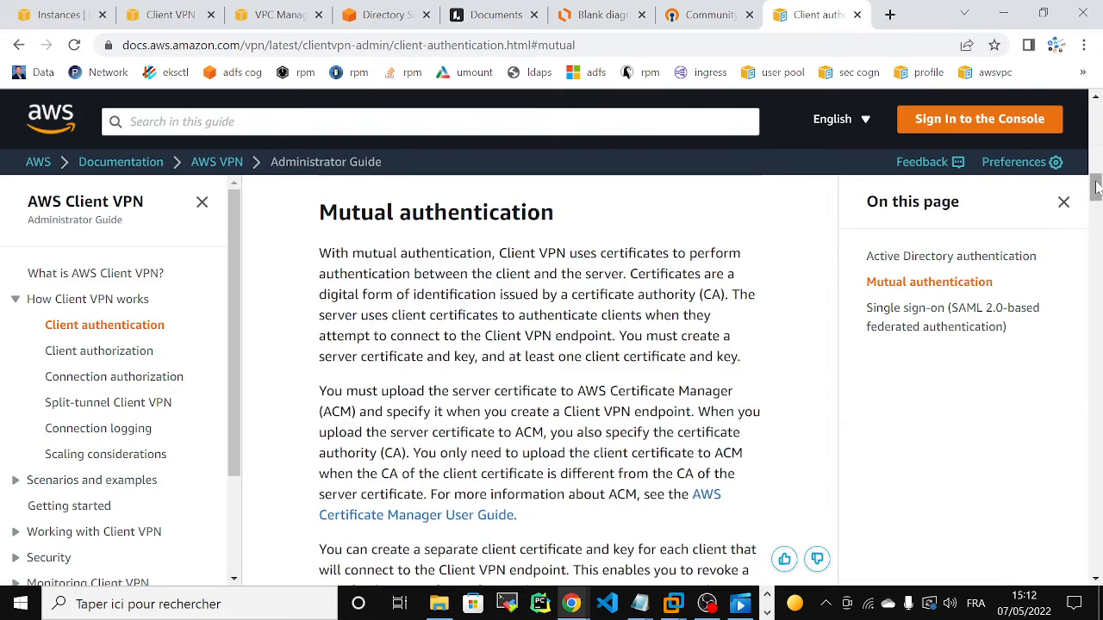
pyautogui.moveTo(1097, 189); pyautogui.dragTo(1096, 222)
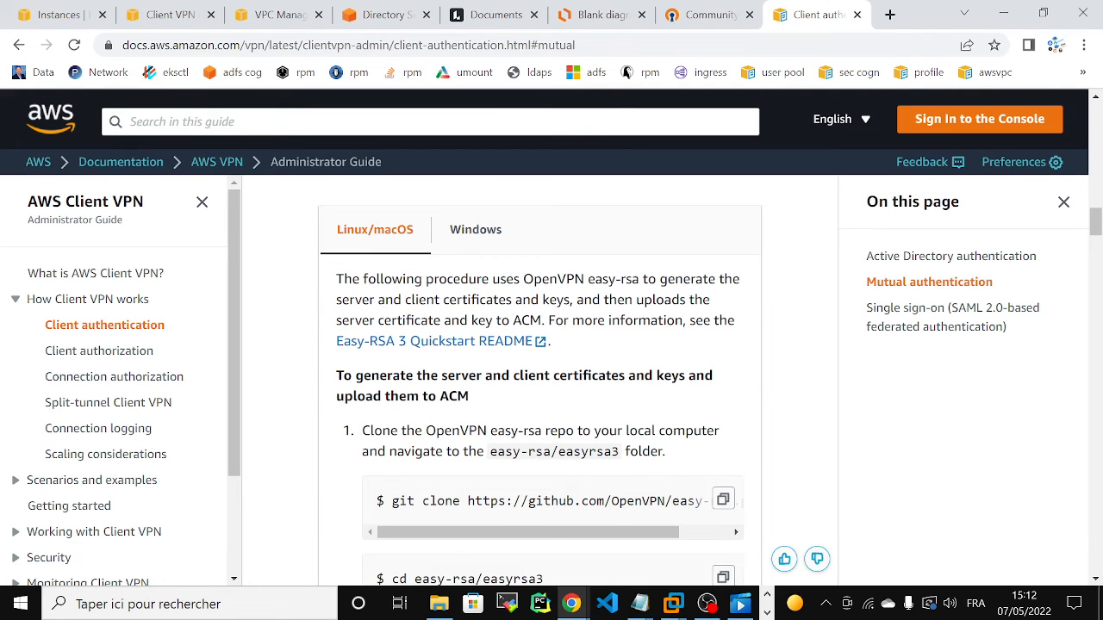
pyautogui.moveTo(1097, 227); pyautogui.dragTo(1097, 224)
pyautogui.click(502, 270)
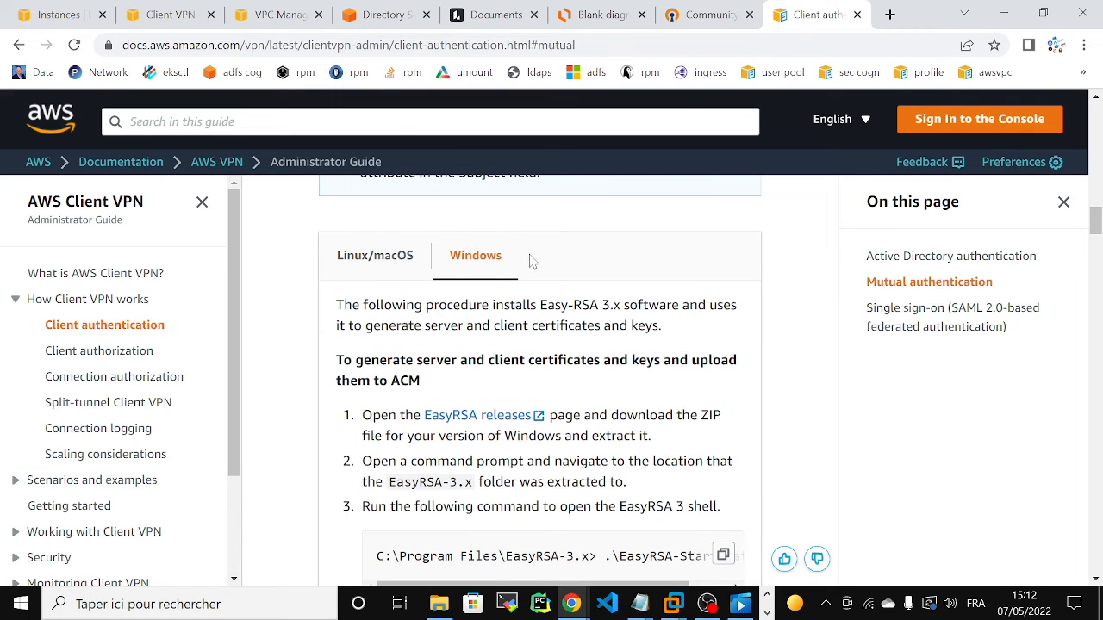
pyautogui.click(377, 262)
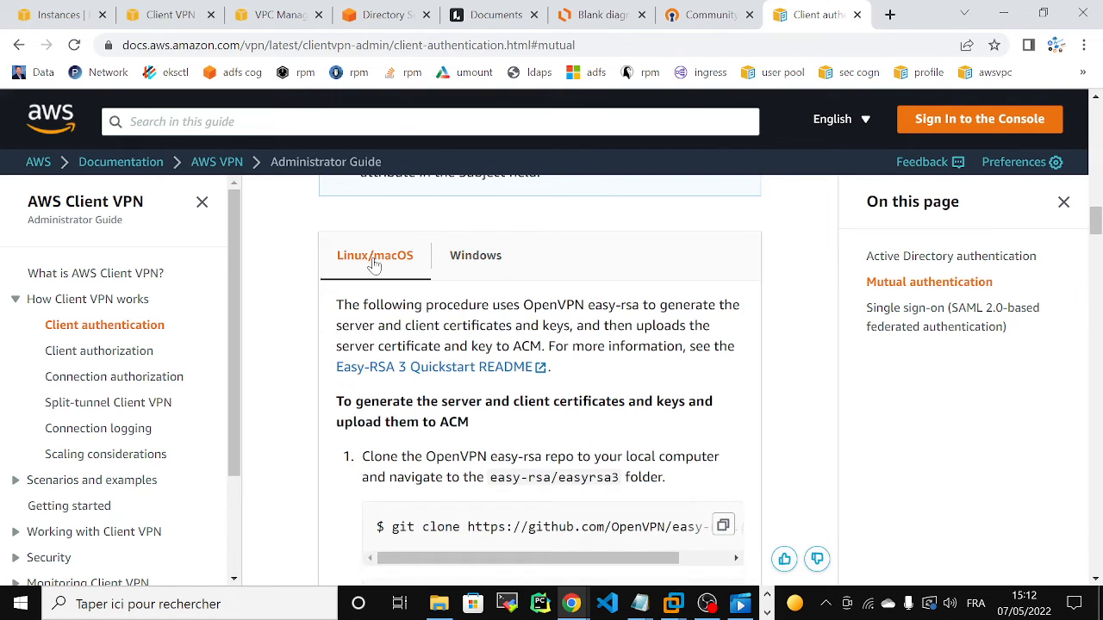
# Step: Review the Linux/macOS procedure from cloning the easy-rsa repository to uploading the certificates and keys to ACM
pyautogui.scroll(-2, 1097, 223)
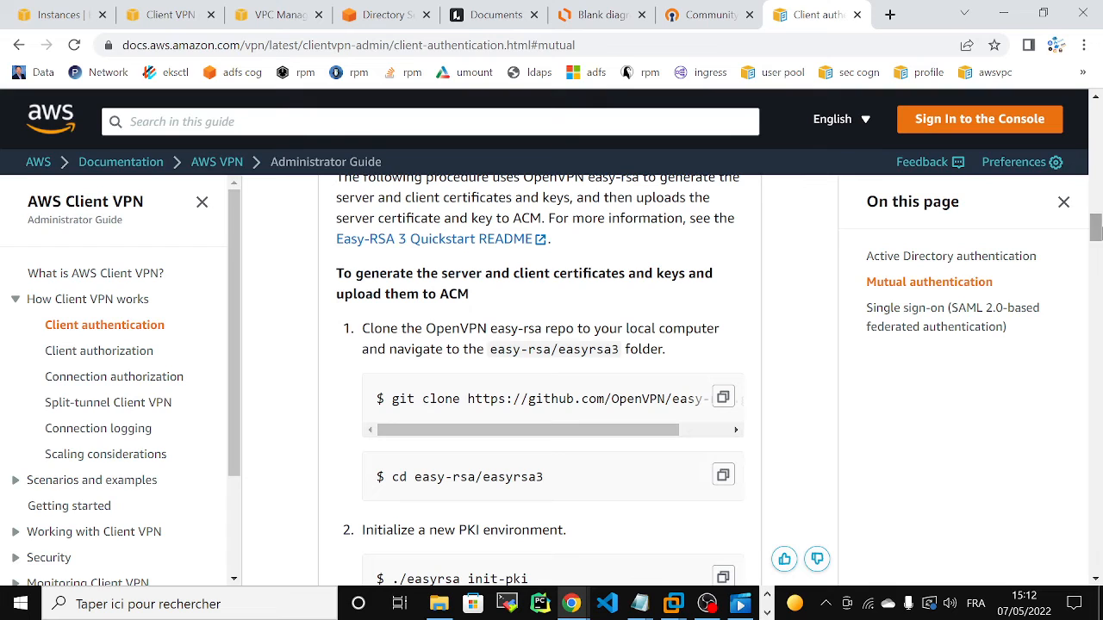
pyautogui.moveTo(519, 437)
pyautogui.mouseDown()
pyautogui.moveTo(690, 443)
pyautogui.moveTo(457, 438)
pyautogui.moveTo(681, 450)
pyautogui.mouseUp()
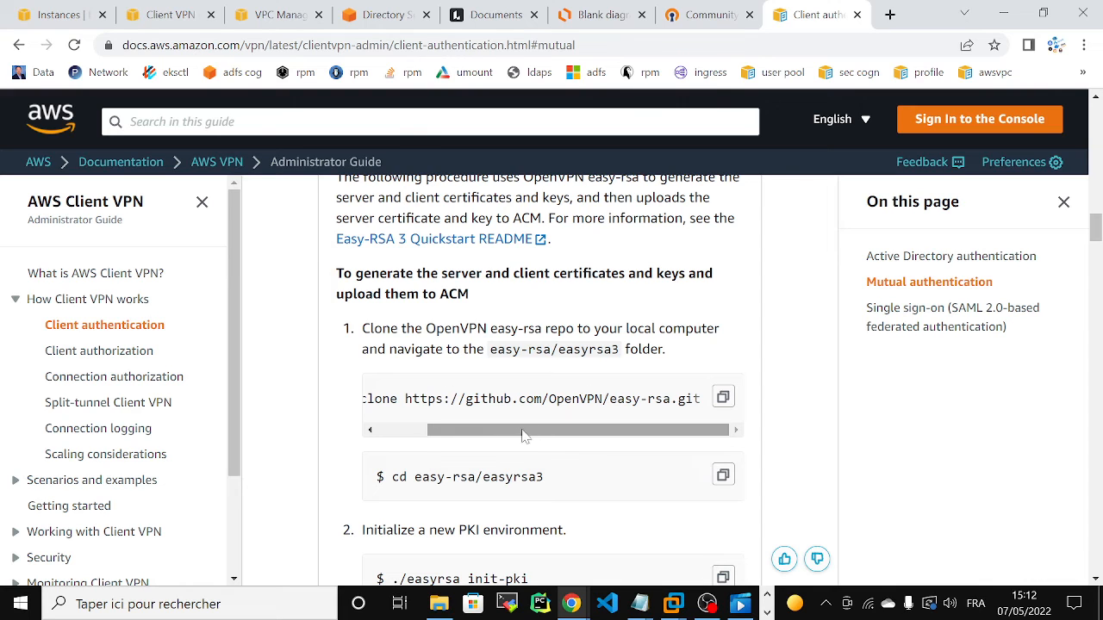
pyautogui.moveTo(485, 434); pyautogui.dragTo(422, 438)
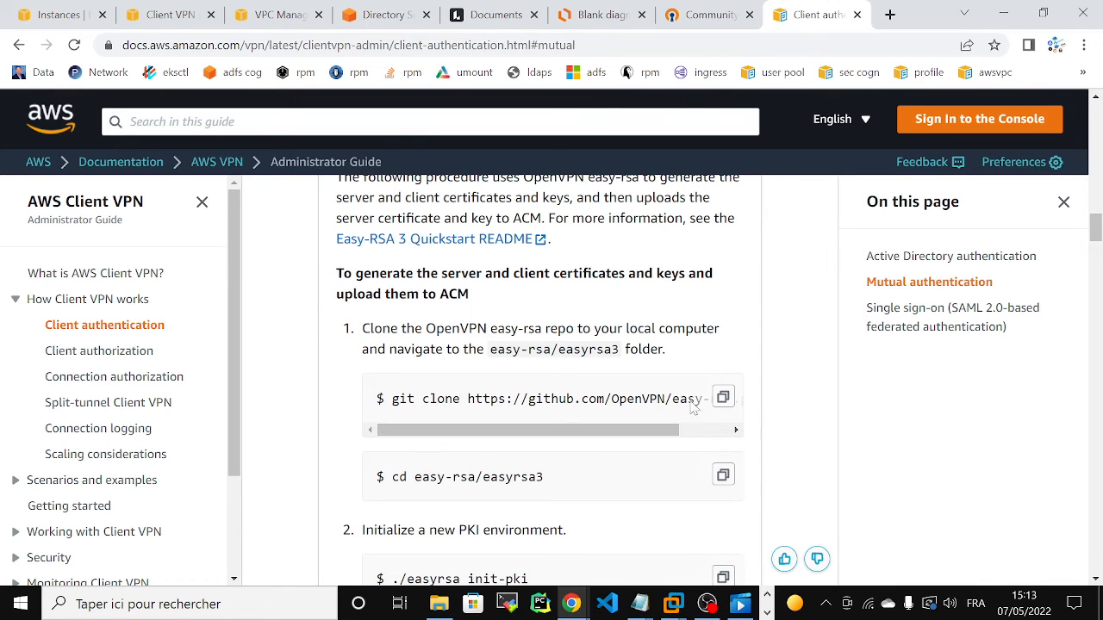
pyautogui.moveTo(1095, 248); pyautogui.dragTo(1095, 293)
# Step: Switch to the Debian 10.x 64-bit virtual machine in VMware Workstation and log in with the account password
pyautogui.moveTo(665, 607)
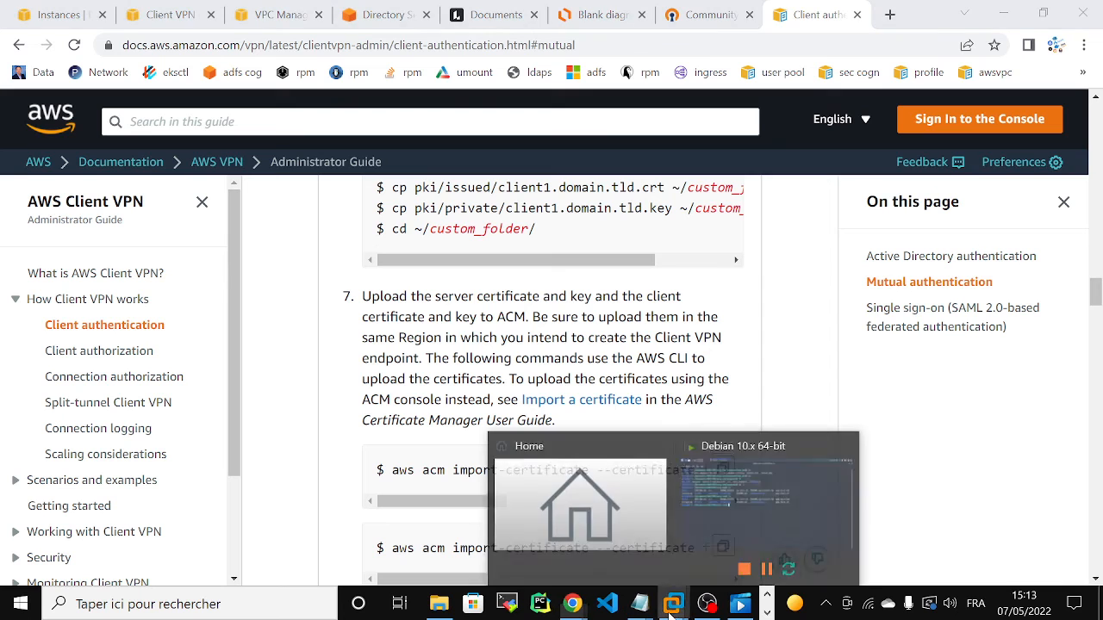
pyautogui.click(743, 484)
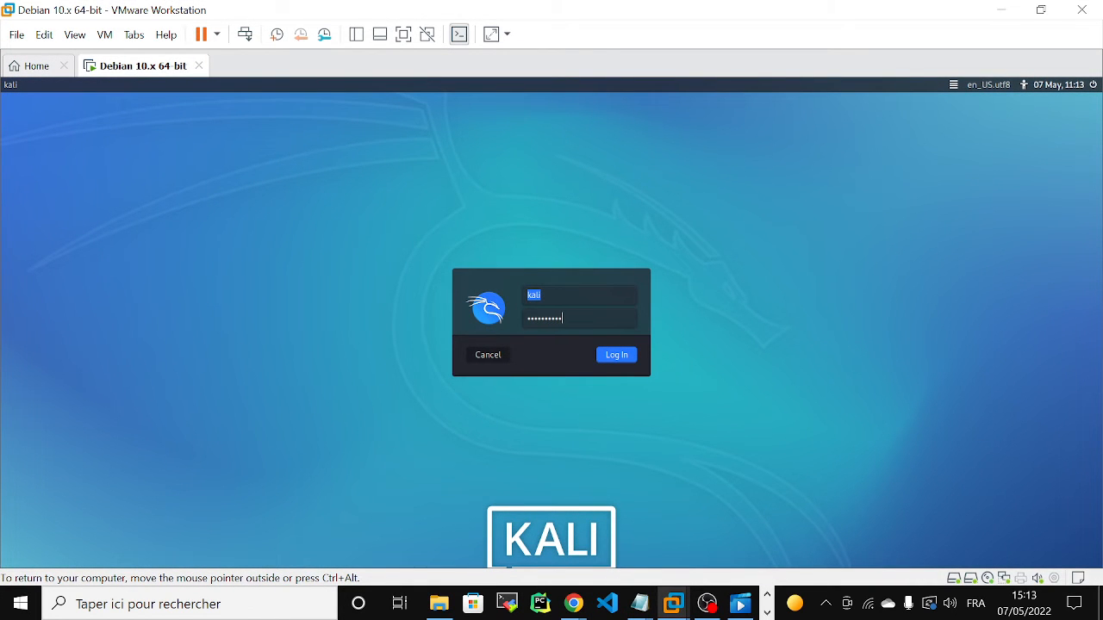
pyautogui.press('Return')
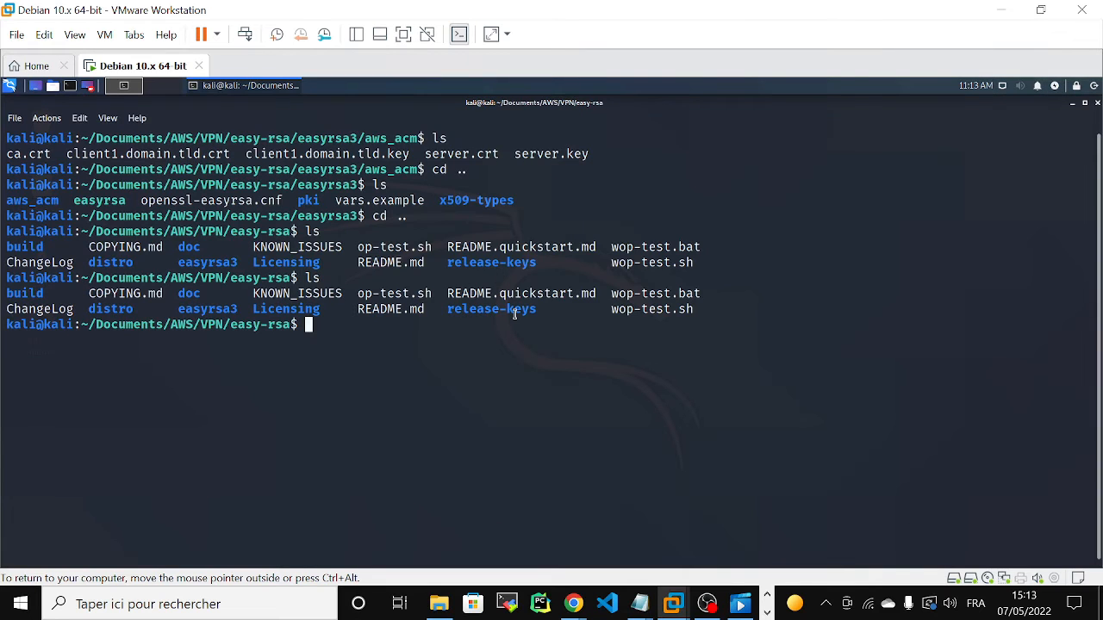
# Step: List the easy-rsa folder in the terminal, change into easyrsa3 and list its contents
pyautogui.write('ls')
pyautogui.press('Return')
pyautogui.write('cd')
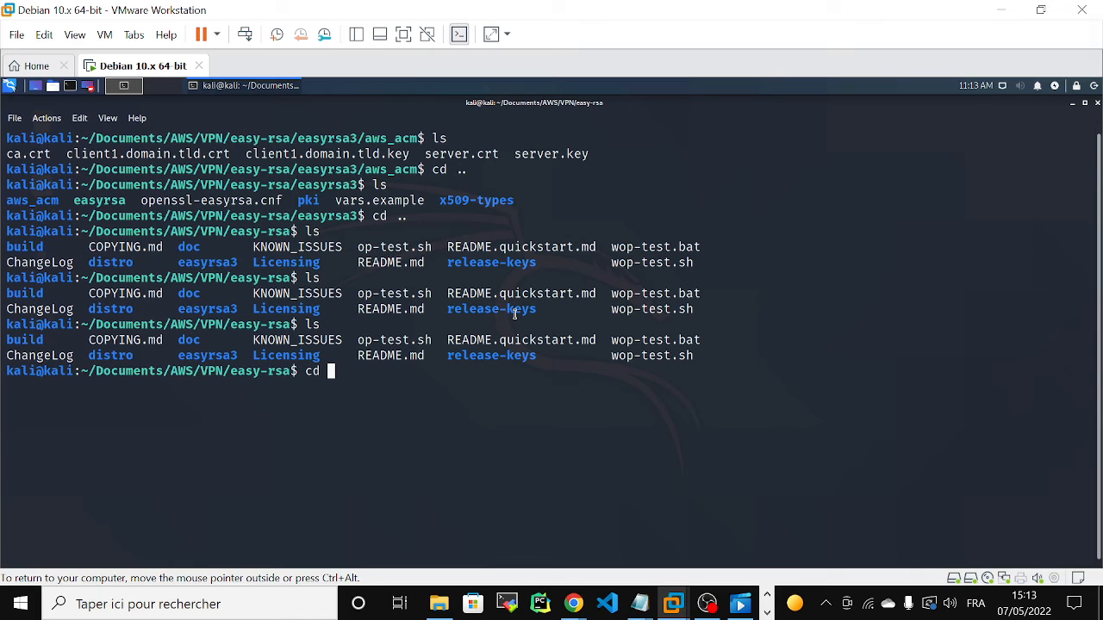
pyautogui.write('ea')
pyautogui.press('Tab')
pyautogui.press('Return')
pyautogui.write('ls')
pyautogui.press('Return')
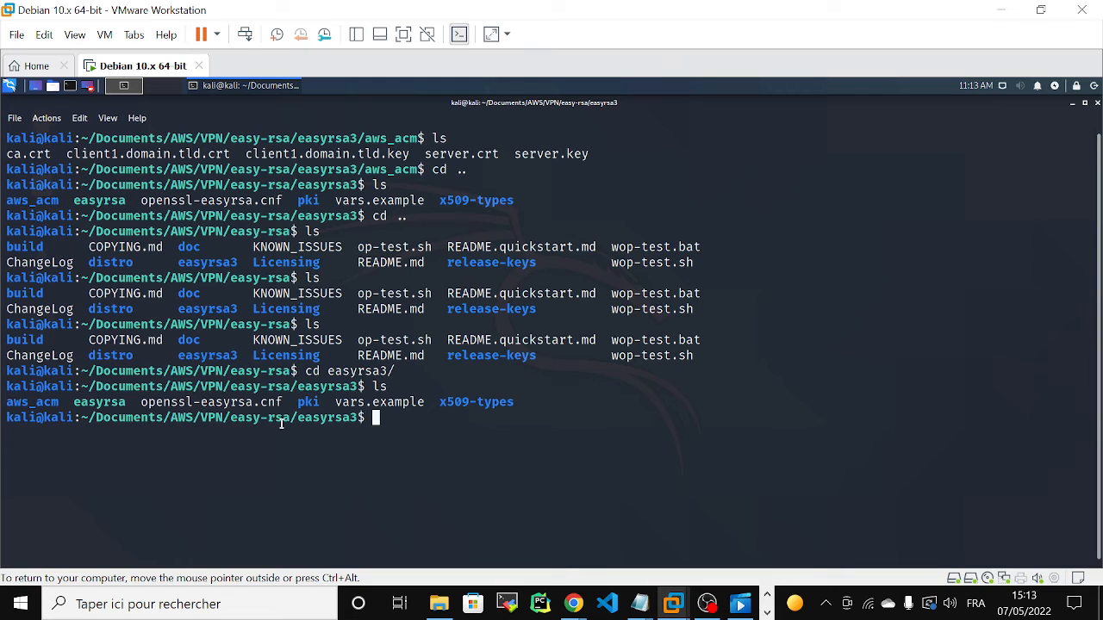
# Step: Change into the pki folder and list its files, then return to easyrsa3 and list it again
pyautogui.write('cd pk')
pyautogui.press('Tab')
pyautogui.press('Return')
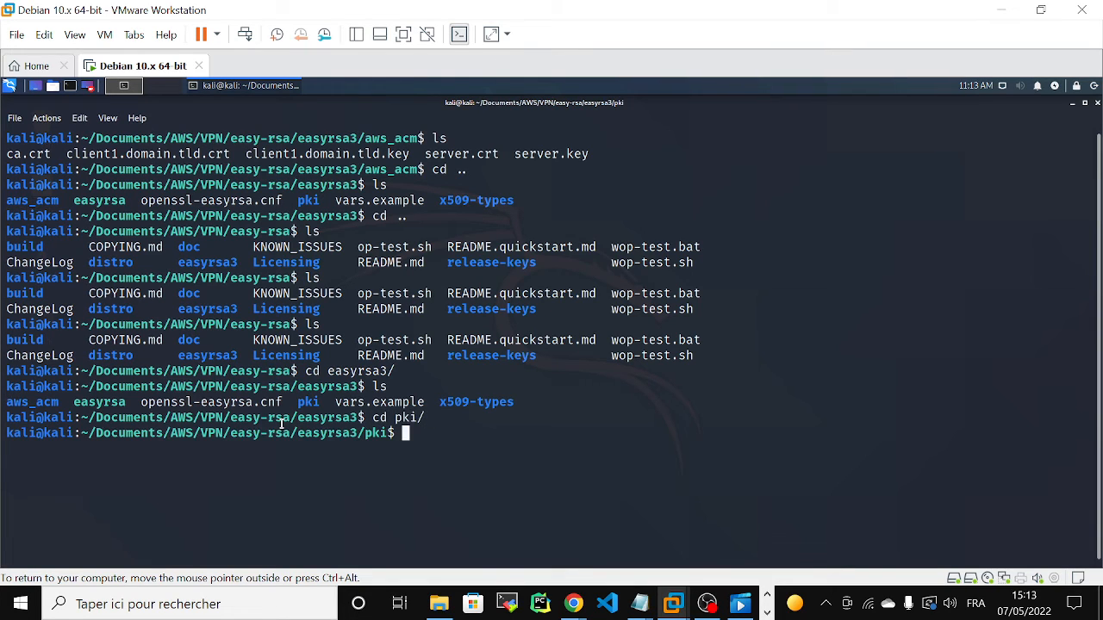
pyautogui.write('ls')
pyautogui.press('Return')
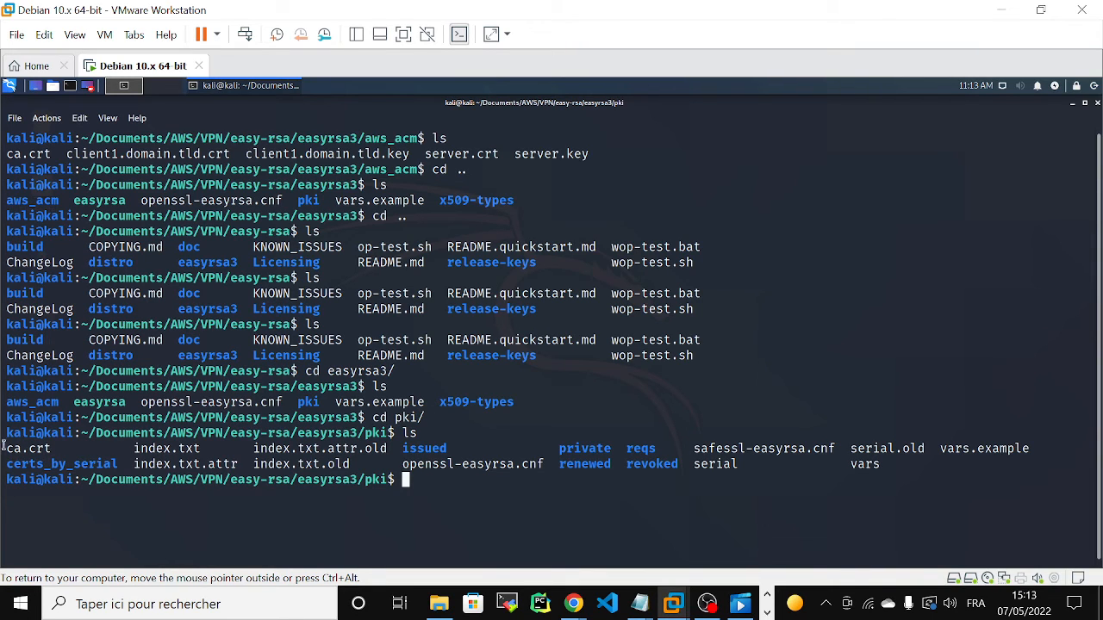
pyautogui.write('cd ..')
pyautogui.press('Return')
pyautogui.write('ls')
pyautogui.press('Return')
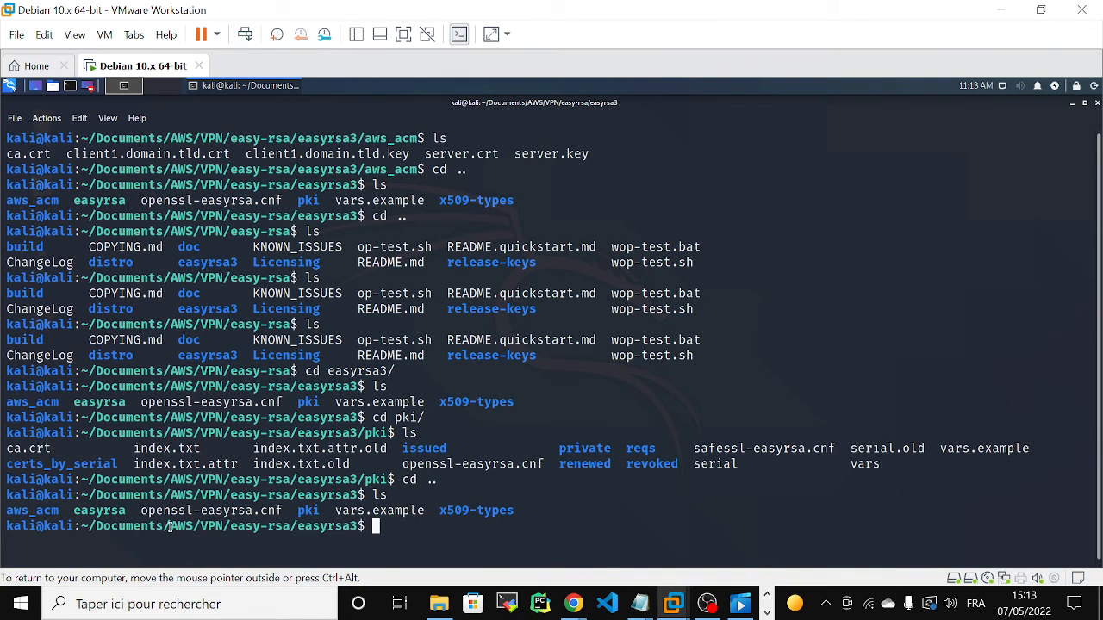
# Step: Change into the aws_acm folder, list its certificate and key files and highlight them in the output
pyautogui.write('cd aws')
pyautogui.press('Tab')
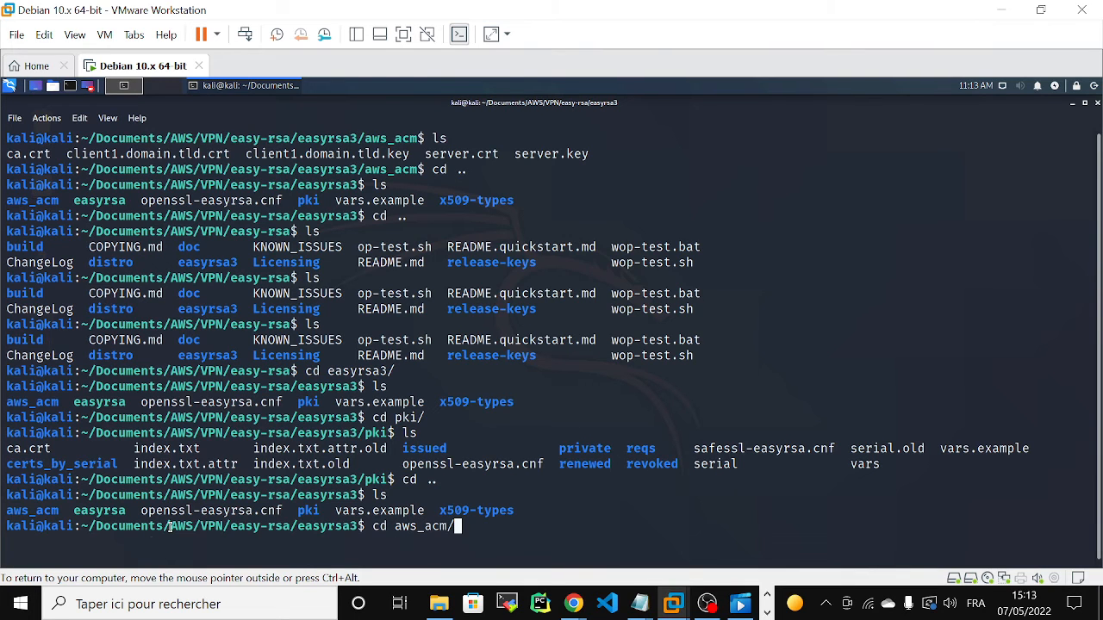
pyautogui.press('Return')
pyautogui.write('ls')
pyautogui.press('Return')
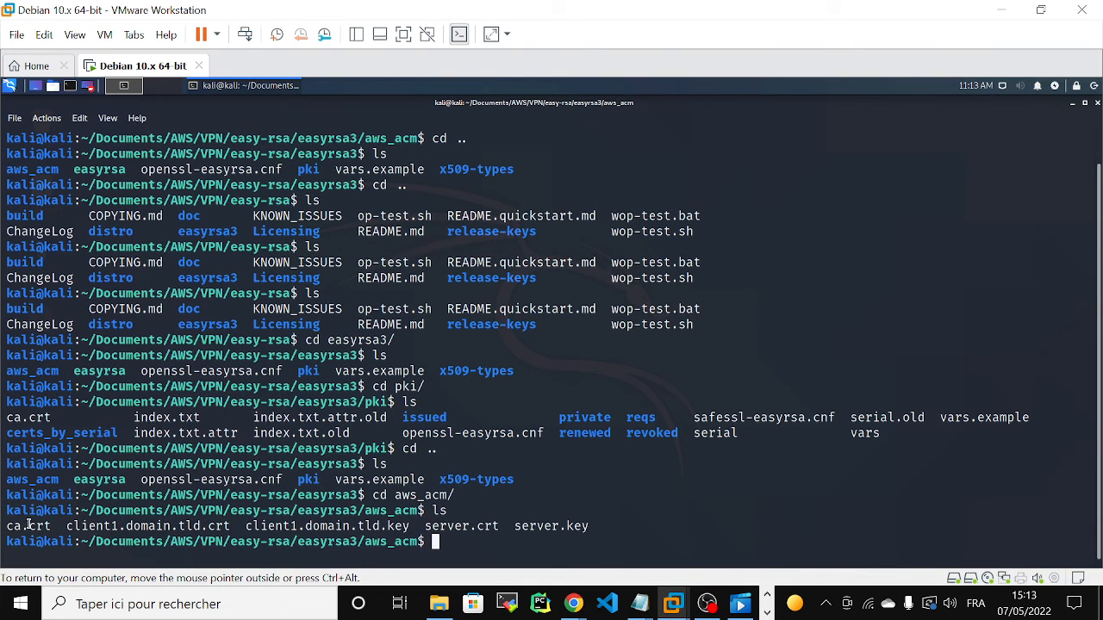
pyautogui.moveTo(6, 526); pyautogui.dragTo(589, 526)
pyautogui.click(631, 526)
# Step: Switch back to Chrome and open Certificate Manager in a new tab from the Directory Service console's favourite services
pyautogui.click(1001, 9)
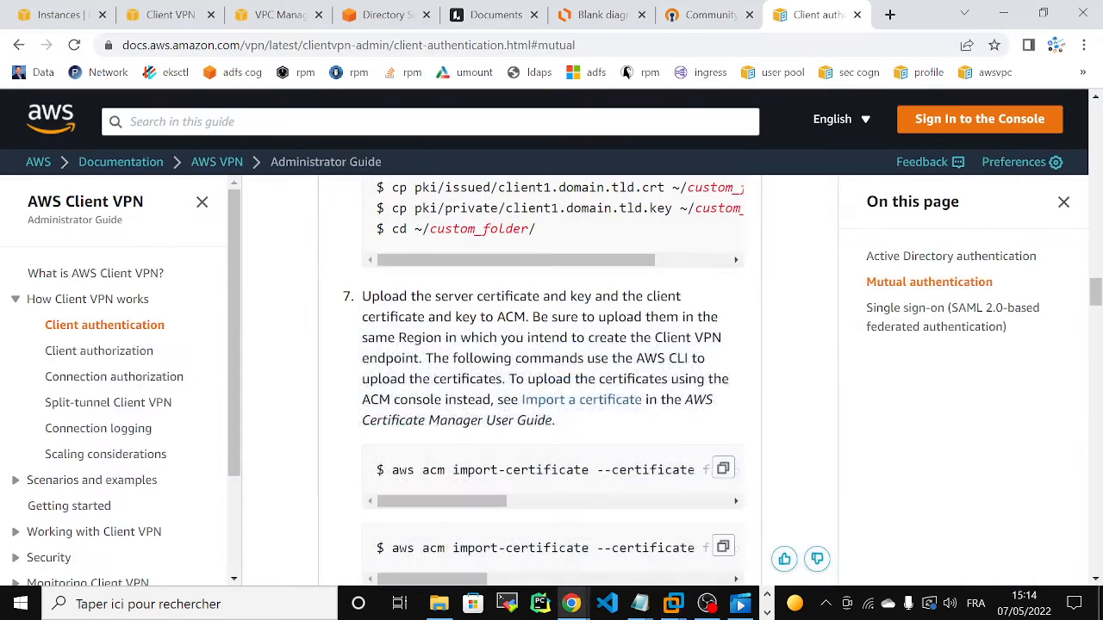
pyautogui.scroll(-1, 543, 457)
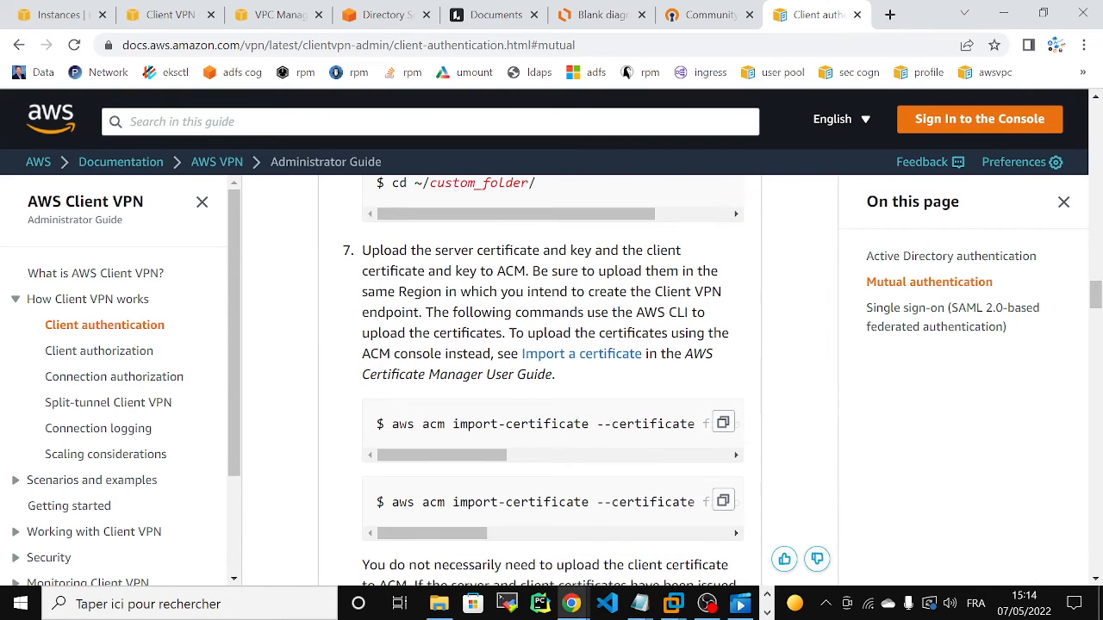
pyautogui.click(362, 17)
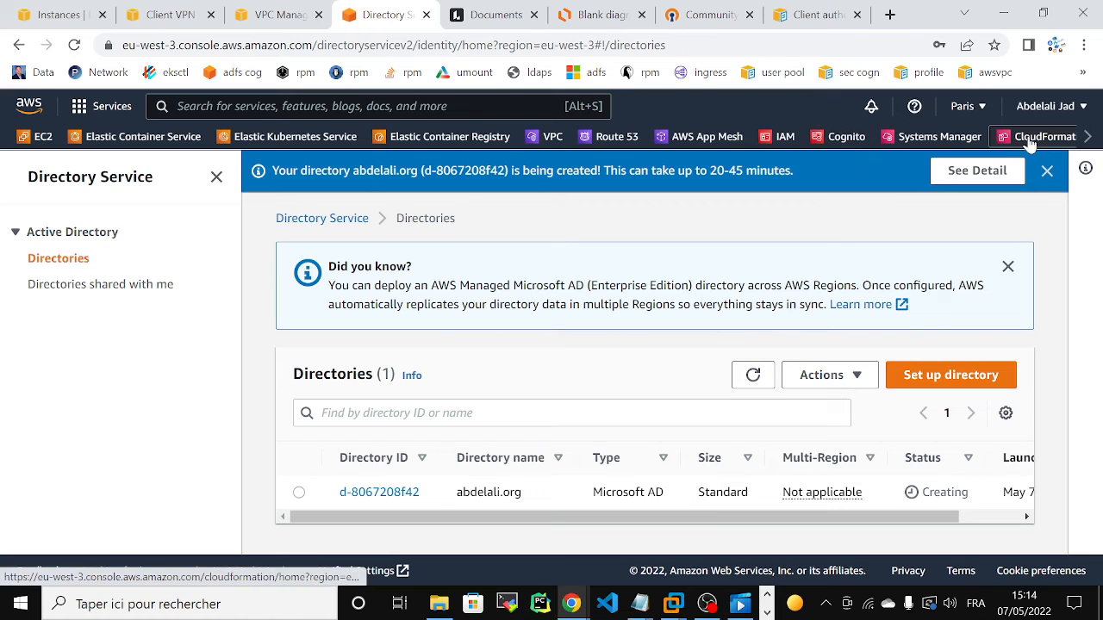
pyautogui.click(1088, 137)
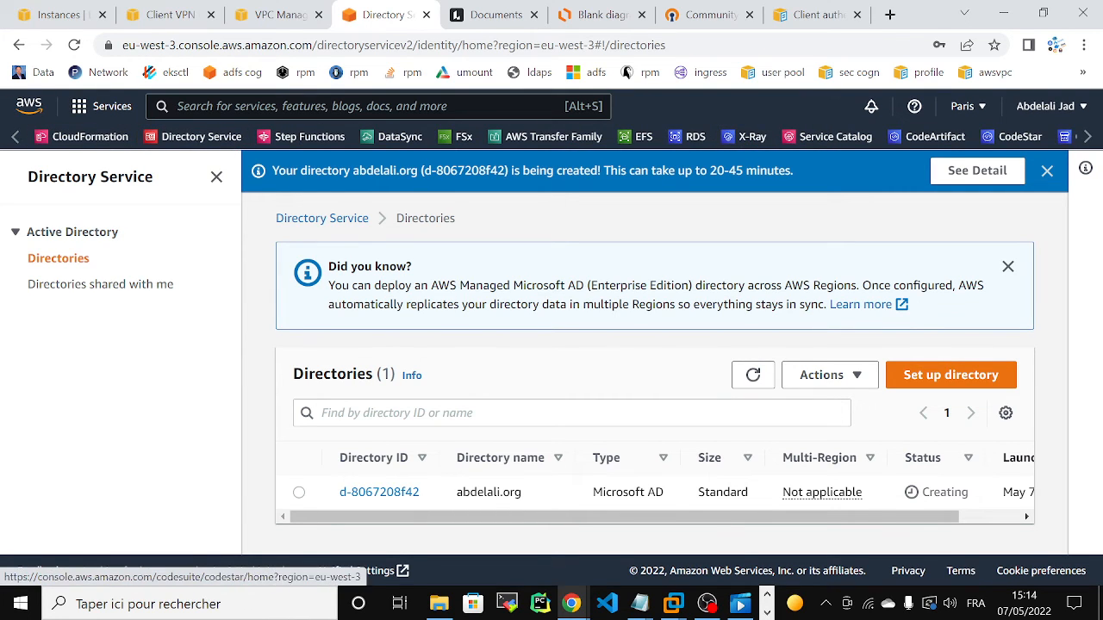
pyautogui.click(17, 136)
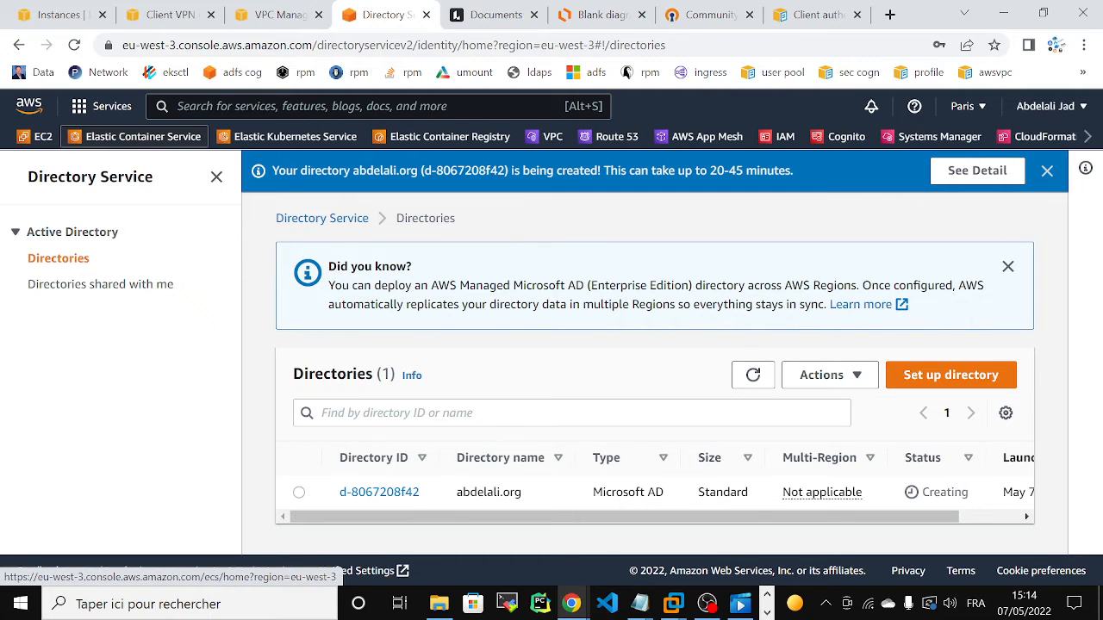
pyautogui.click(1089, 137)
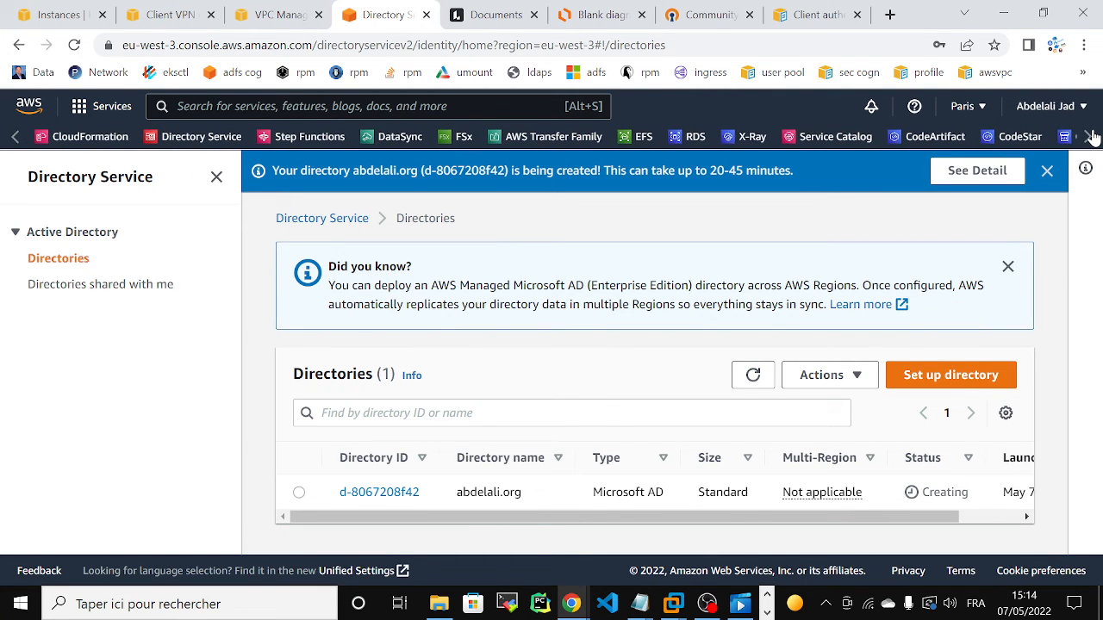
pyautogui.click(1089, 137)
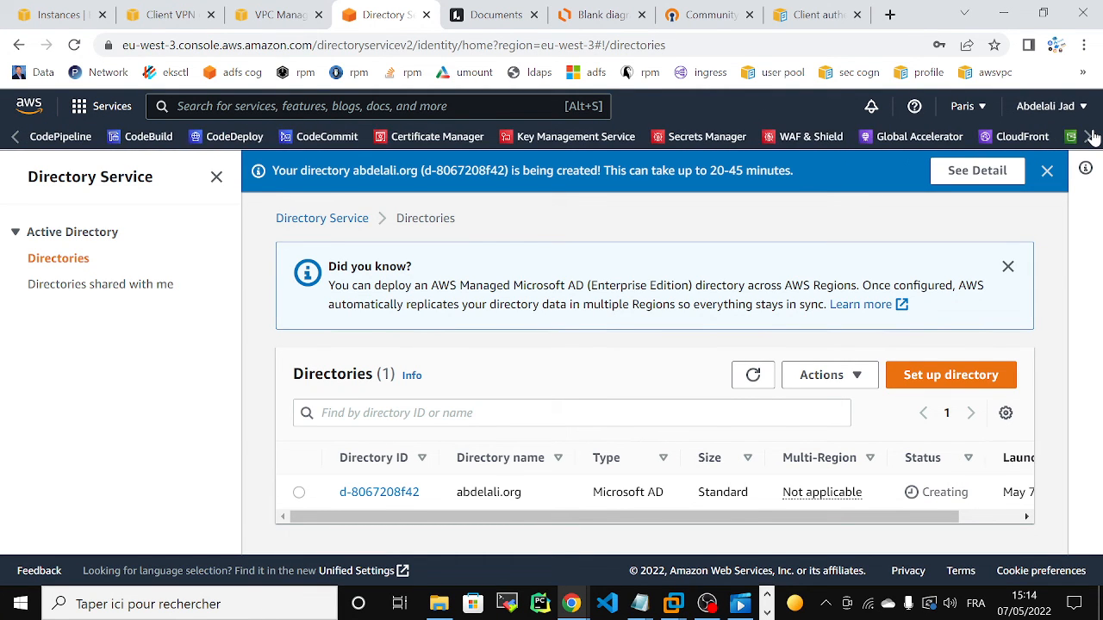
pyautogui.rightClick(472, 136)
pyautogui.click(517, 148)
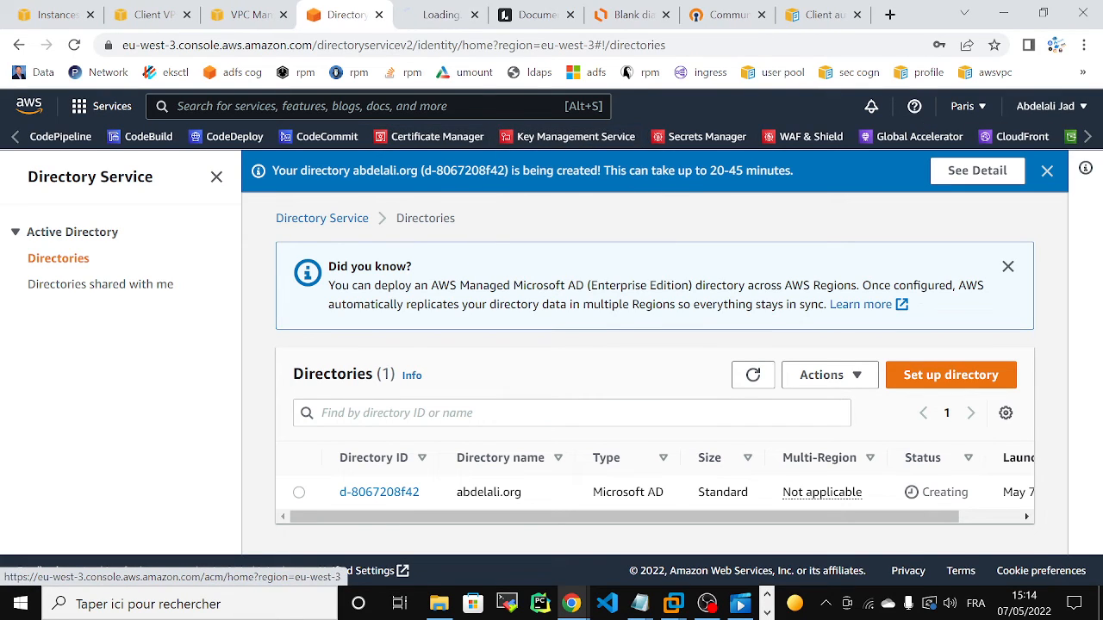
# Step: Open the Client VPN guide's mutual authentication section and examine the commands for uploading the server and client certificates to ACM
pyautogui.hotkey('ctrl', 'Tab')
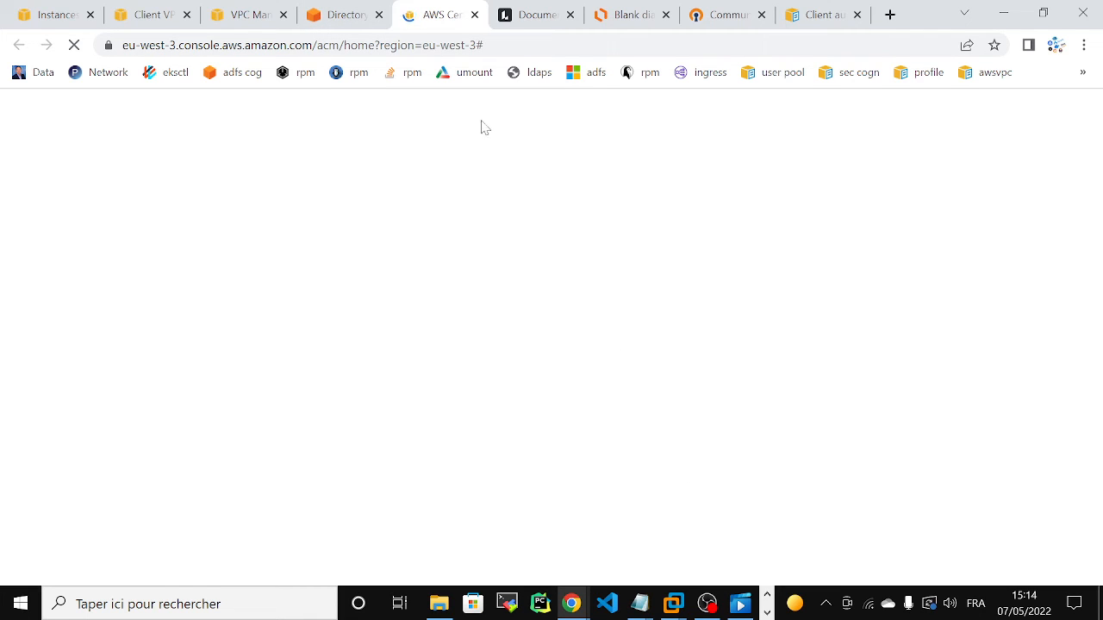
pyautogui.click(819, 15)
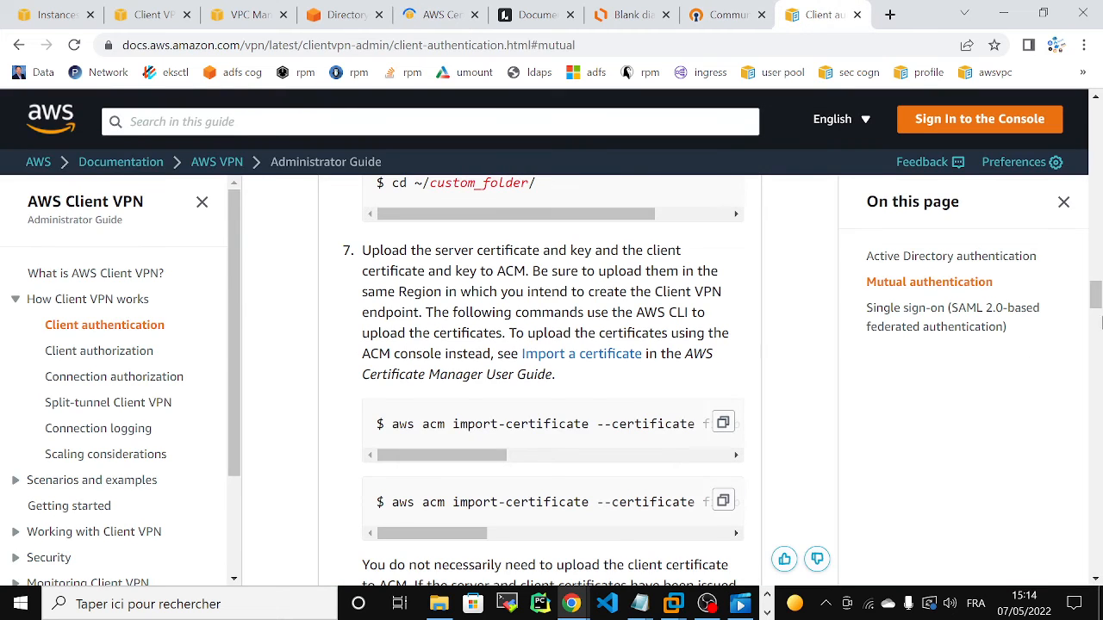
pyautogui.moveTo(423, 455)
pyautogui.mouseDown()
pyautogui.moveTo(681, 455)
pyautogui.moveTo(414, 464)
pyautogui.mouseUp()
# Step: Switch to the VMware Workstation terminal, highlight the certificate and key files listed in aws_acm, and return to Chrome
pyautogui.click(673, 604)
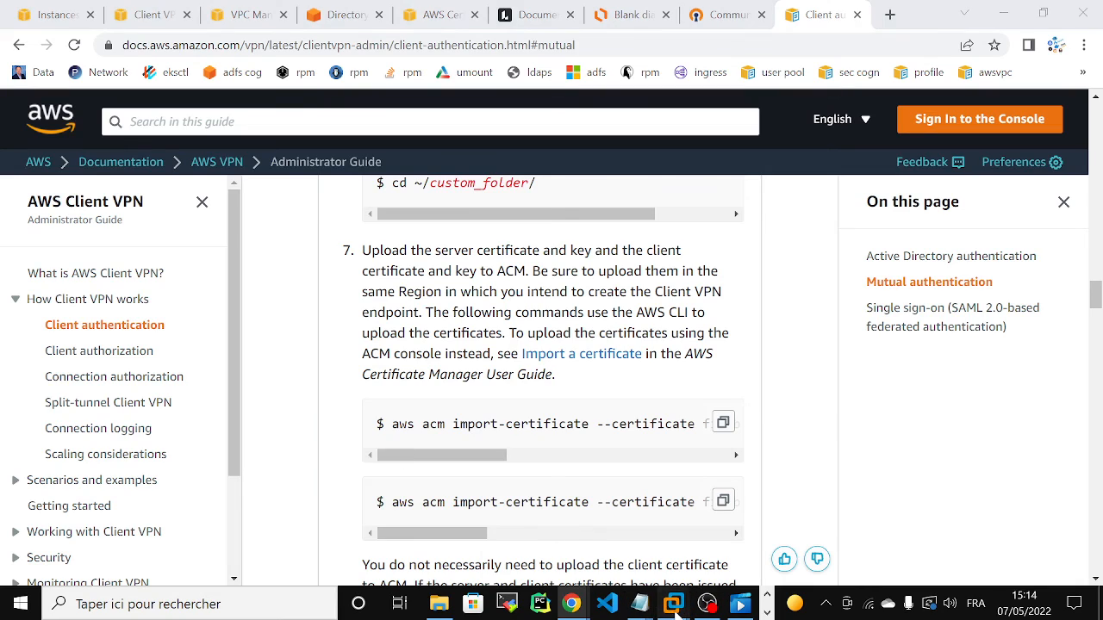
pyautogui.click(764, 523)
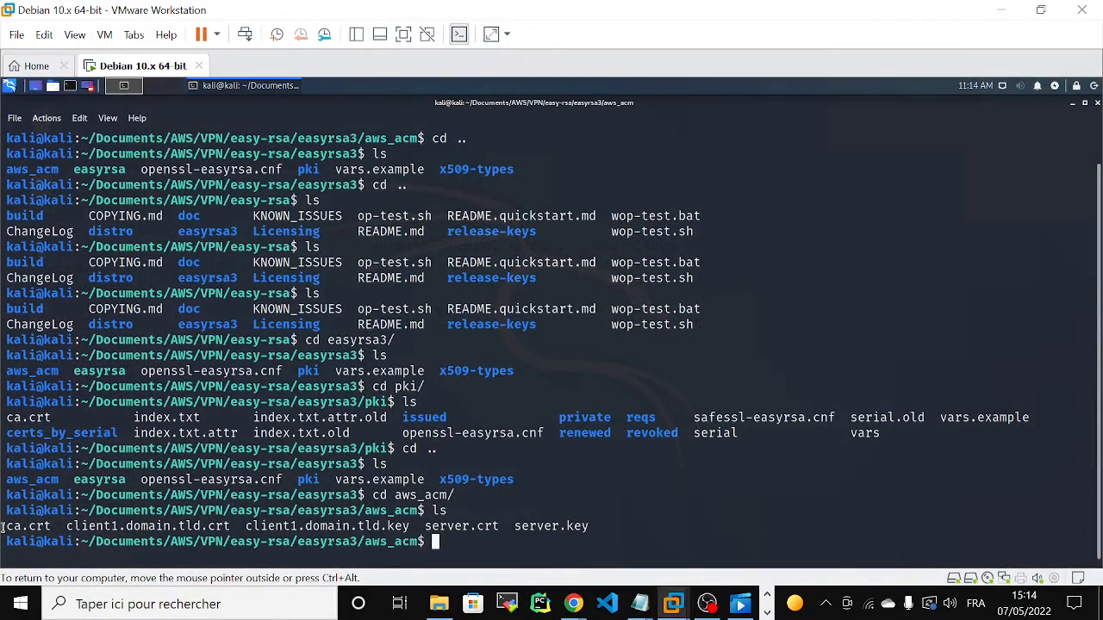
pyautogui.moveTo(4, 527); pyautogui.dragTo(598, 521)
pyautogui.click(598, 522)
pyautogui.click(1002, 9)
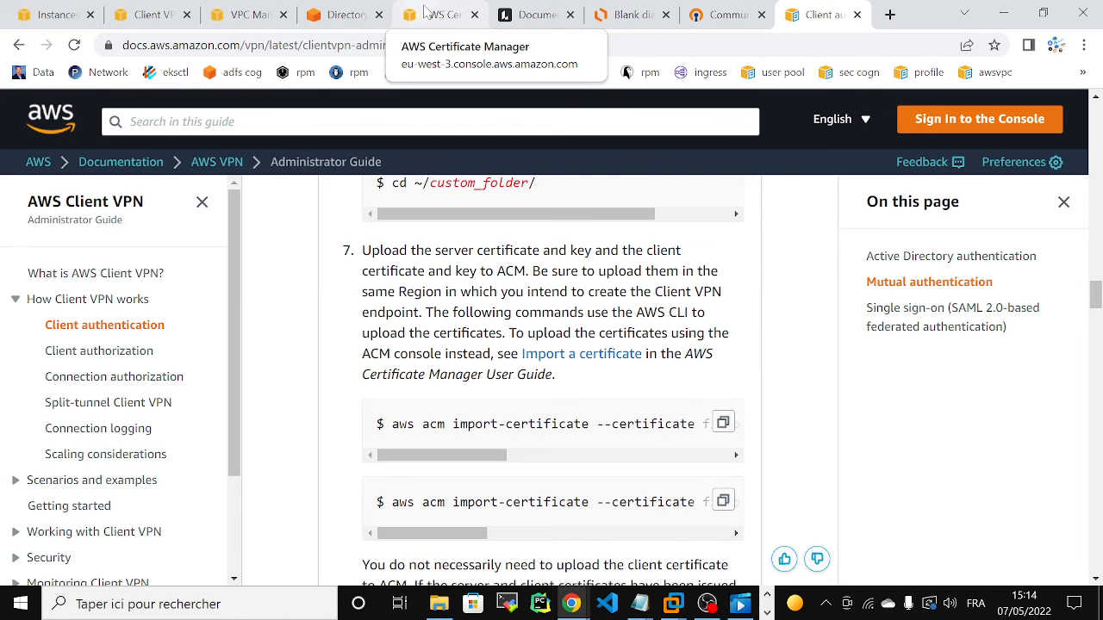
# Step: View the certificates list in Certificate Manager, and read the Client VPN guide's note on whether the client certificate must be uploaded
pyautogui.click(425, 12)
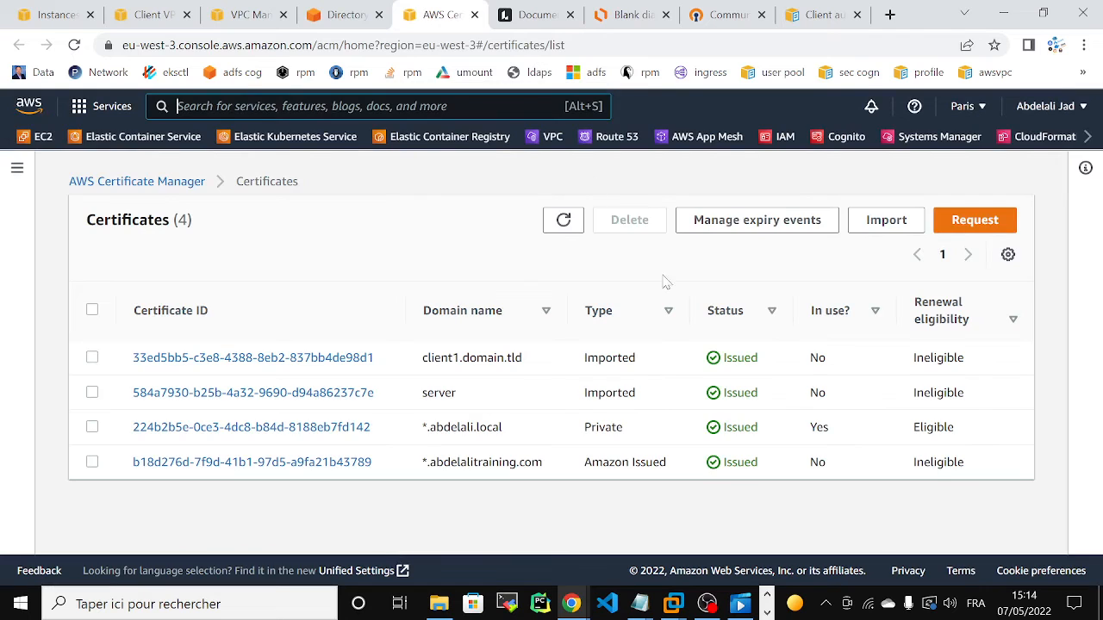
pyautogui.click(267, 111)
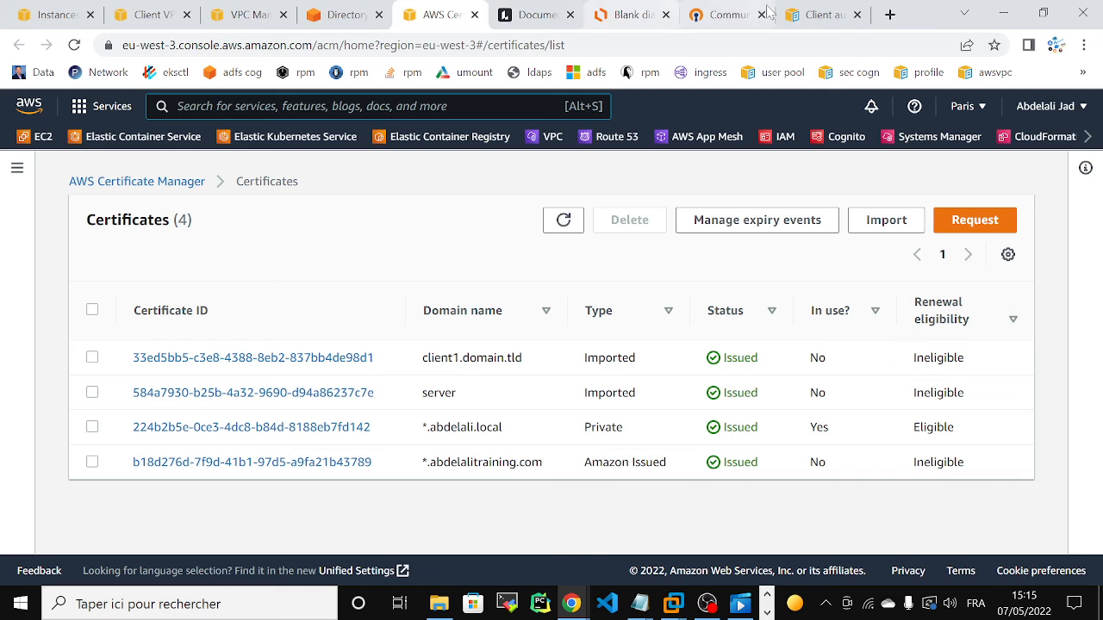
pyautogui.click(817, 15)
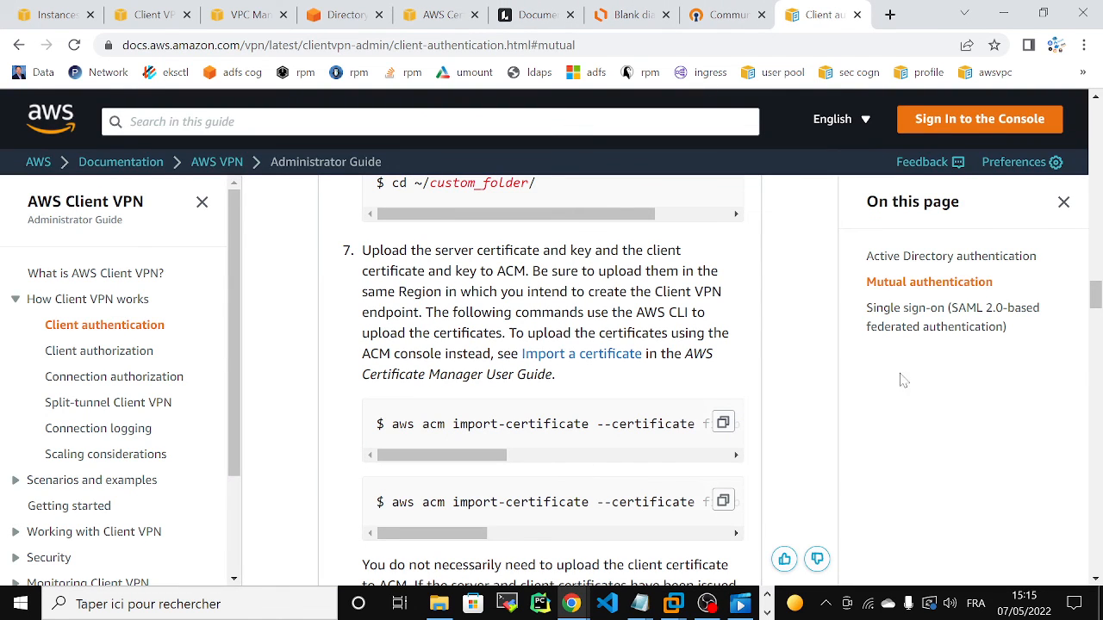
pyautogui.scroll(-2, 699, 371)
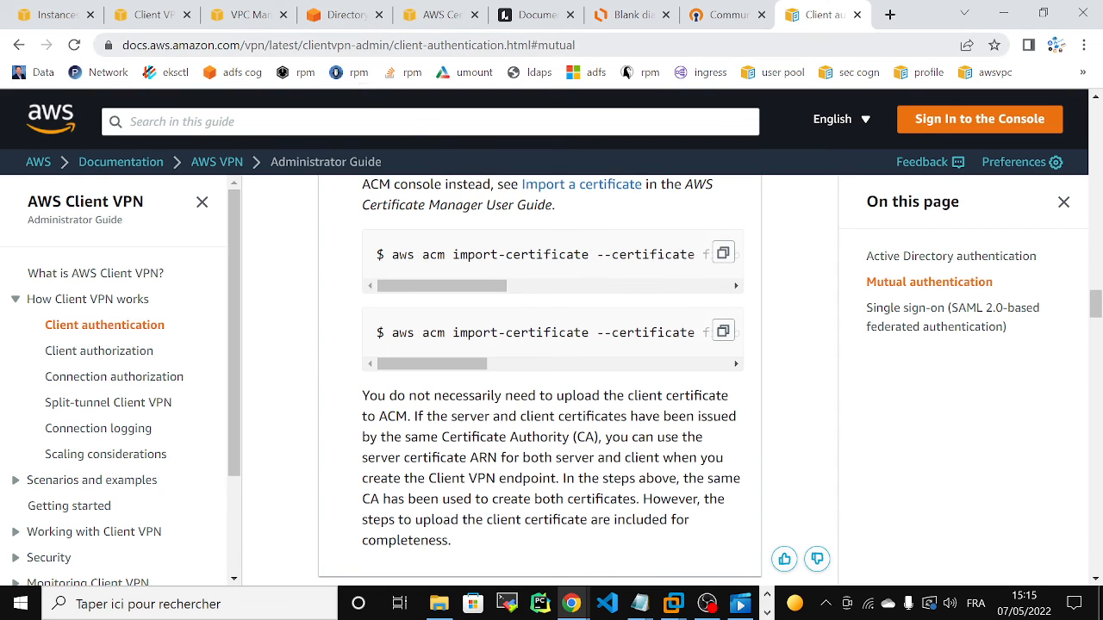
# Step: Return to the Certificate Manager list and highlight the client1.domain.tld and server domain names of the imported certificates
pyautogui.click(340, 14)
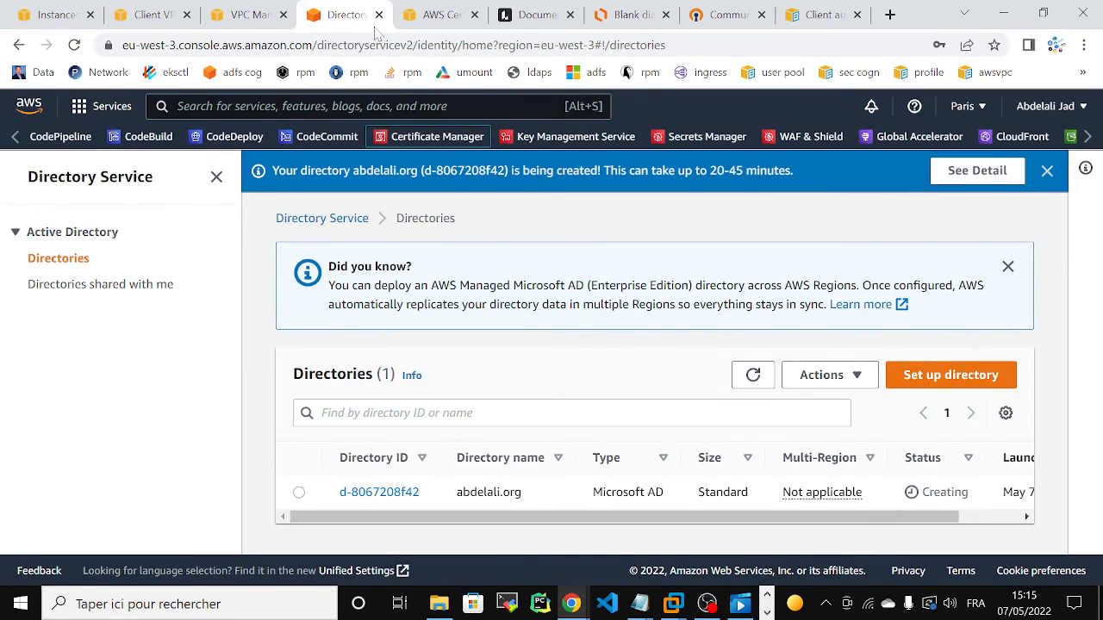
pyautogui.click(447, 15)
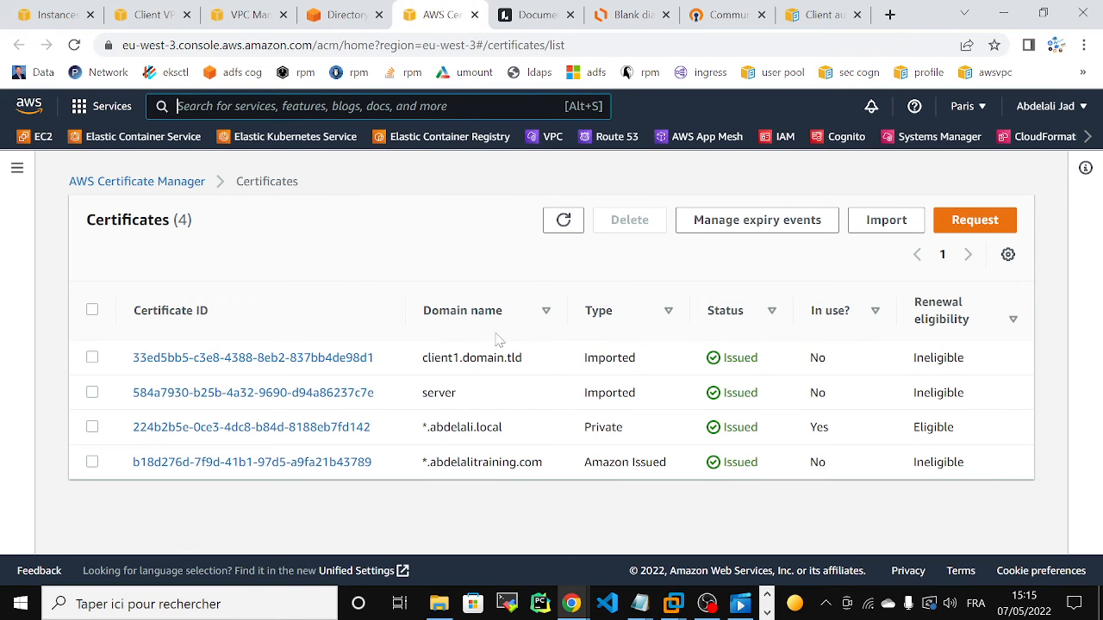
pyautogui.moveTo(421, 358); pyautogui.dragTo(540, 360)
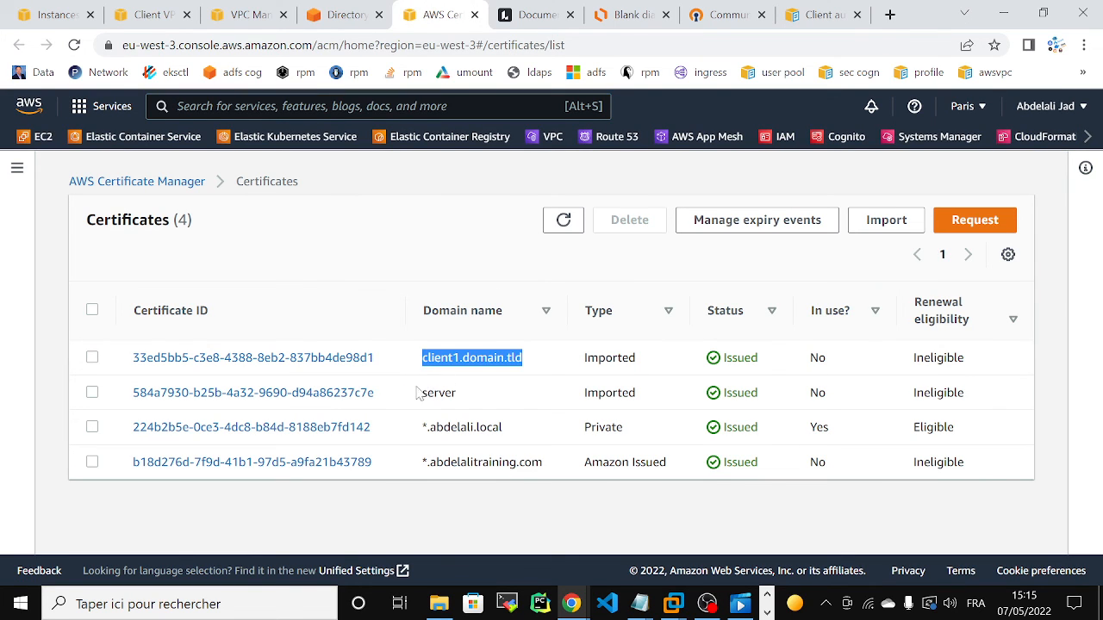
pyautogui.moveTo(422, 392); pyautogui.dragTo(508, 396)
pyautogui.moveTo(427, 359); pyautogui.dragTo(549, 356)
pyautogui.click(482, 258)
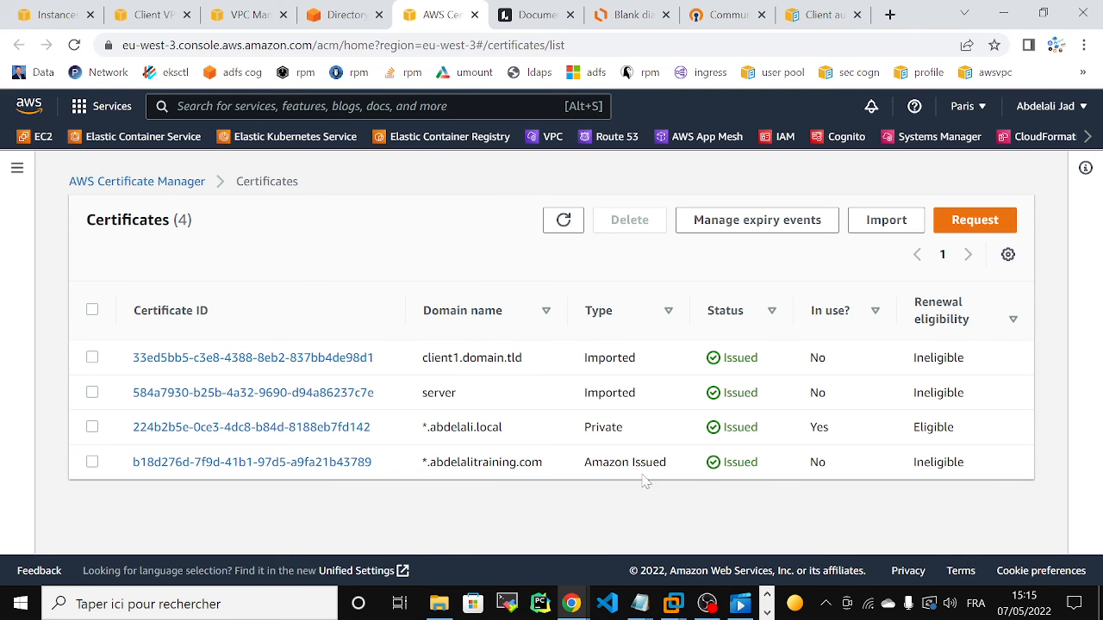
pyautogui.click(705, 604)
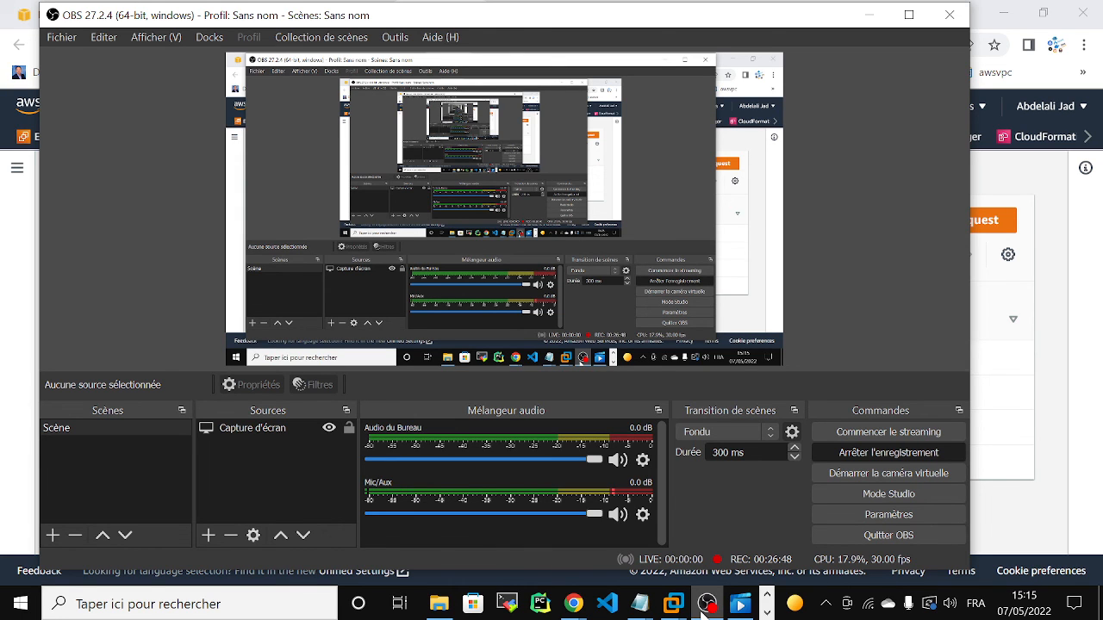
pyautogui.click(704, 609)
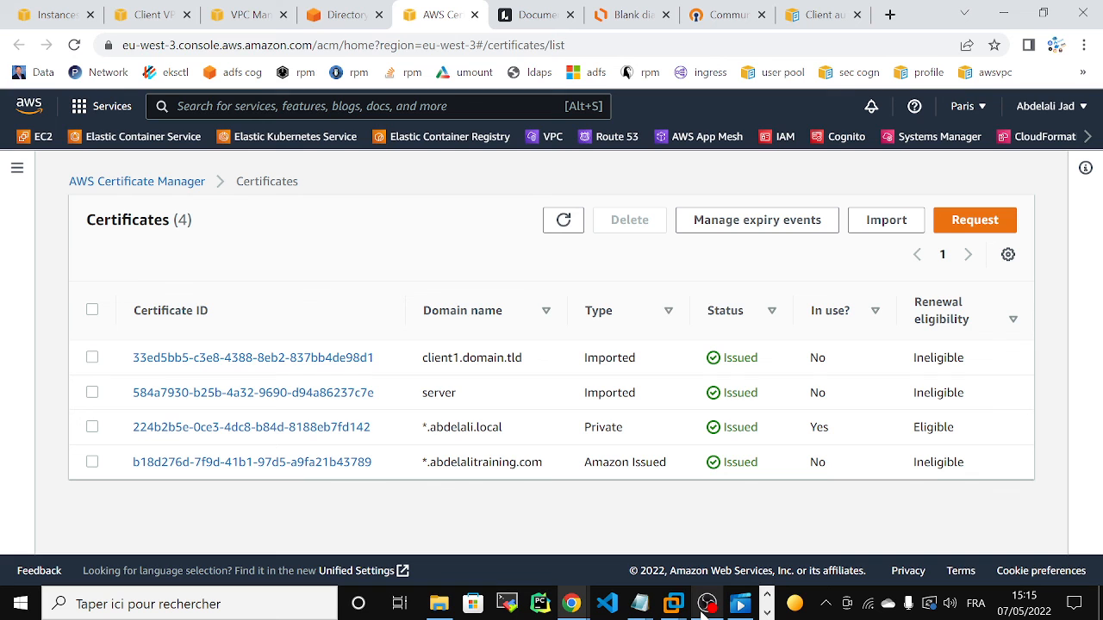
pyautogui.click(704, 609)
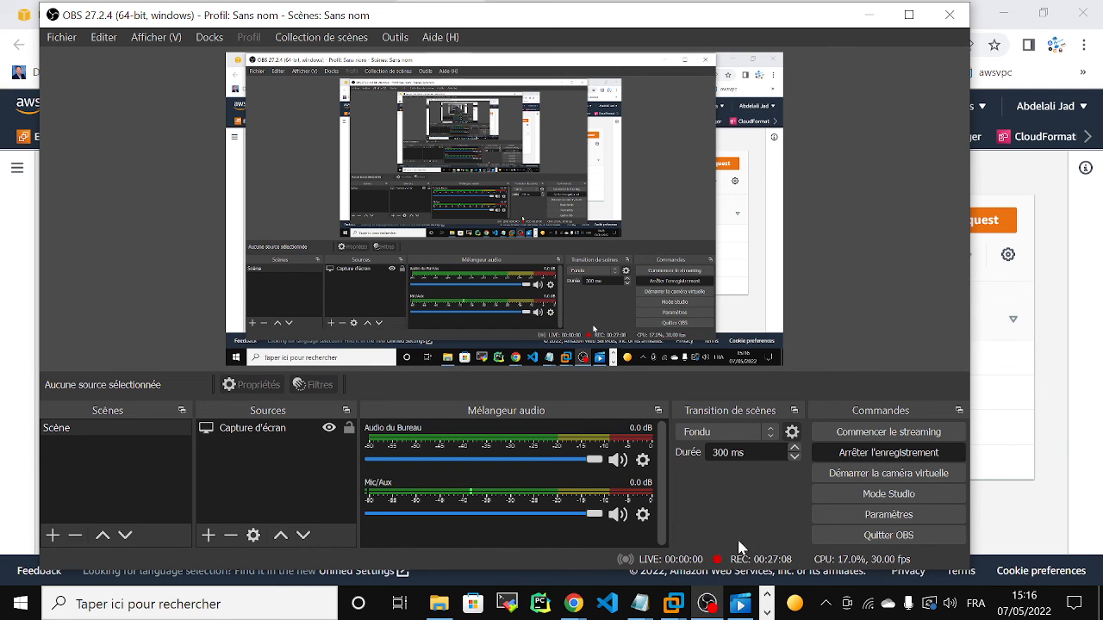
pyautogui.click(706, 603)
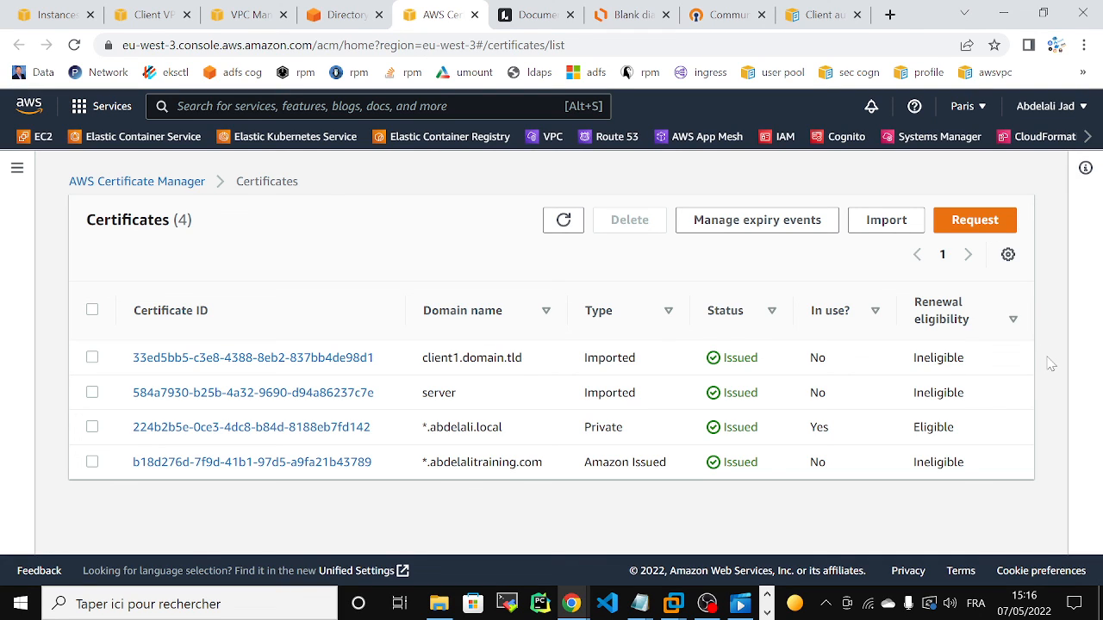
# Step: Refresh the directories list in the Directory Service console to check the creation status of the Microsoft AD directory
pyautogui.click(303, 19)
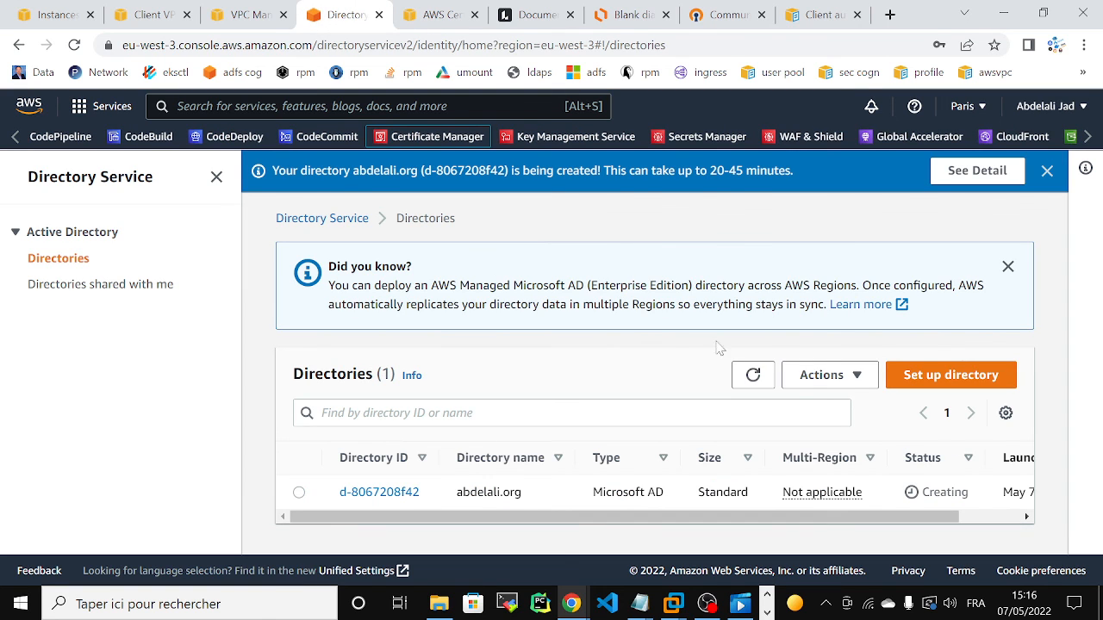
pyautogui.click(753, 375)
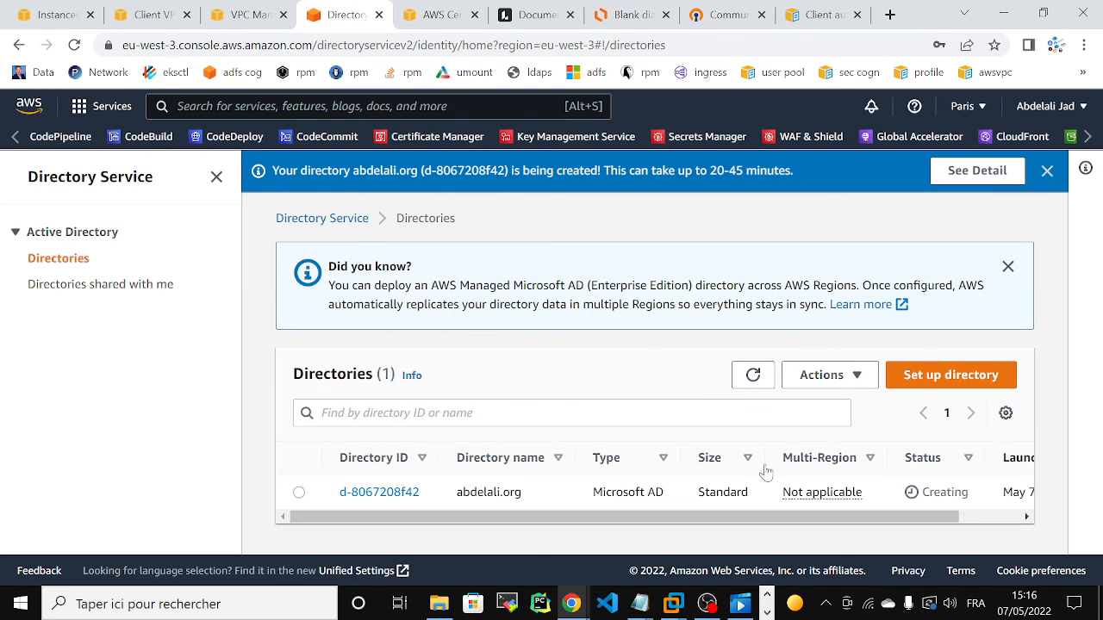
pyautogui.click(707, 603)
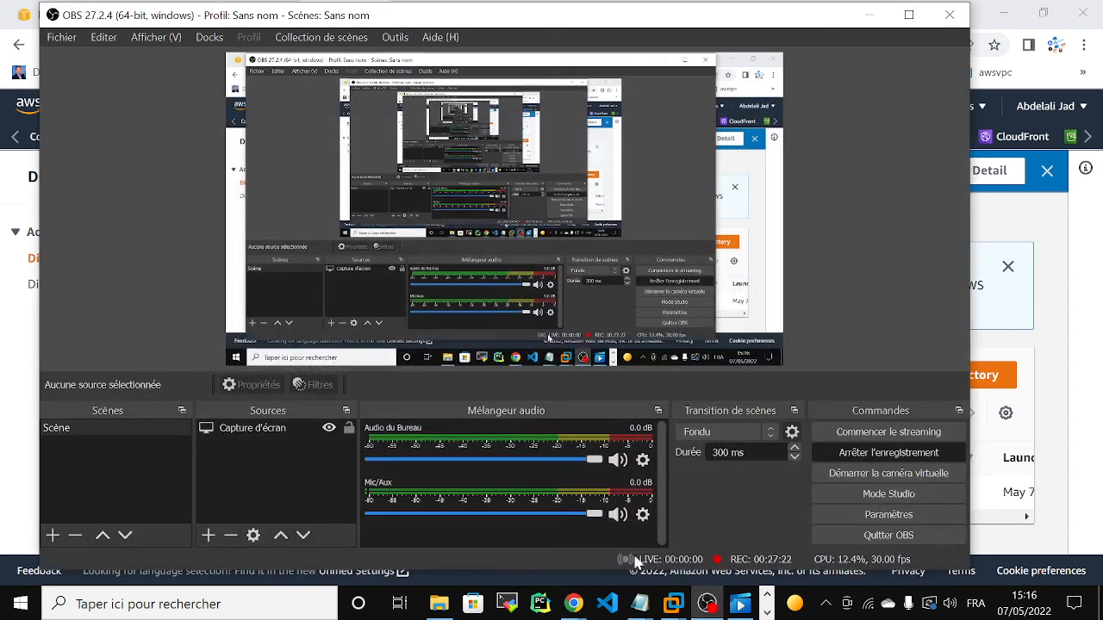